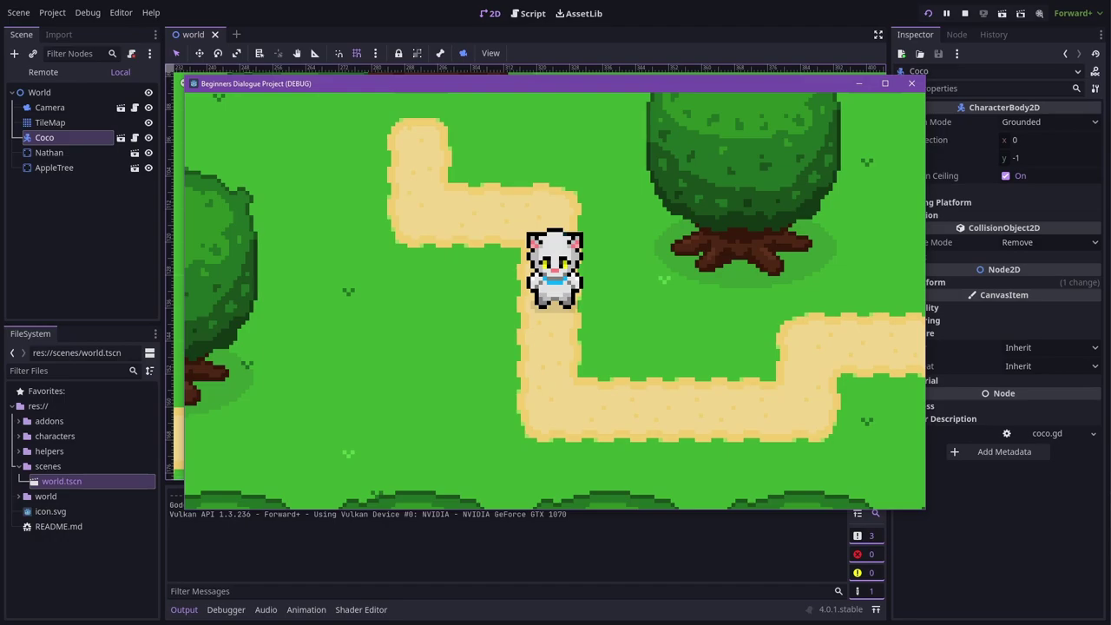
Walk Coco down, right and up along the path toward Nathan, then stop the game with F8
key(Down)
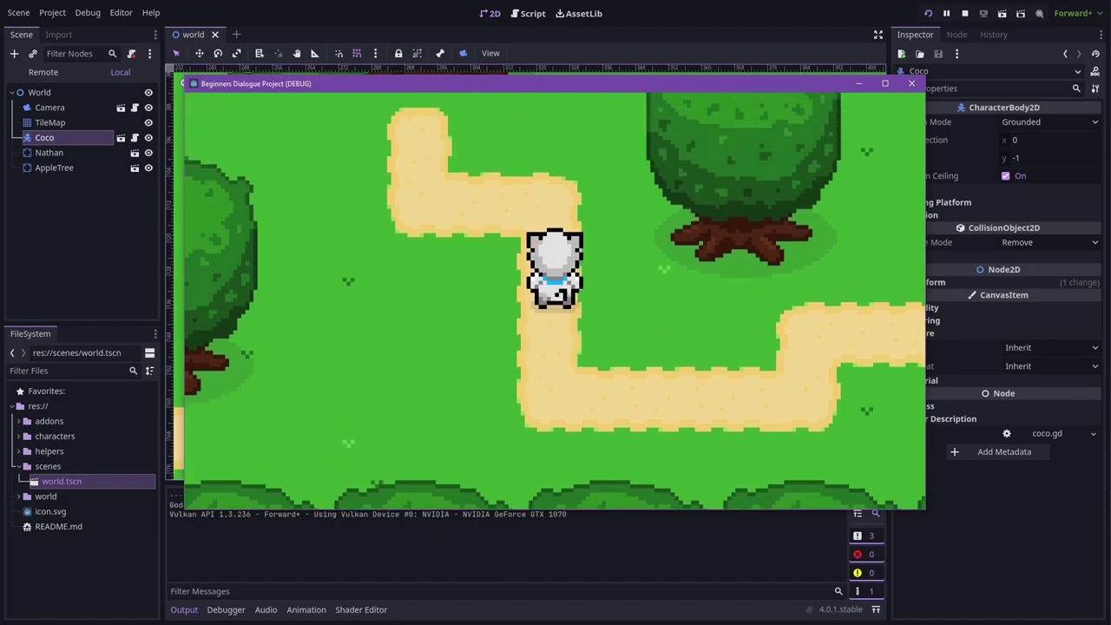
key(Right)
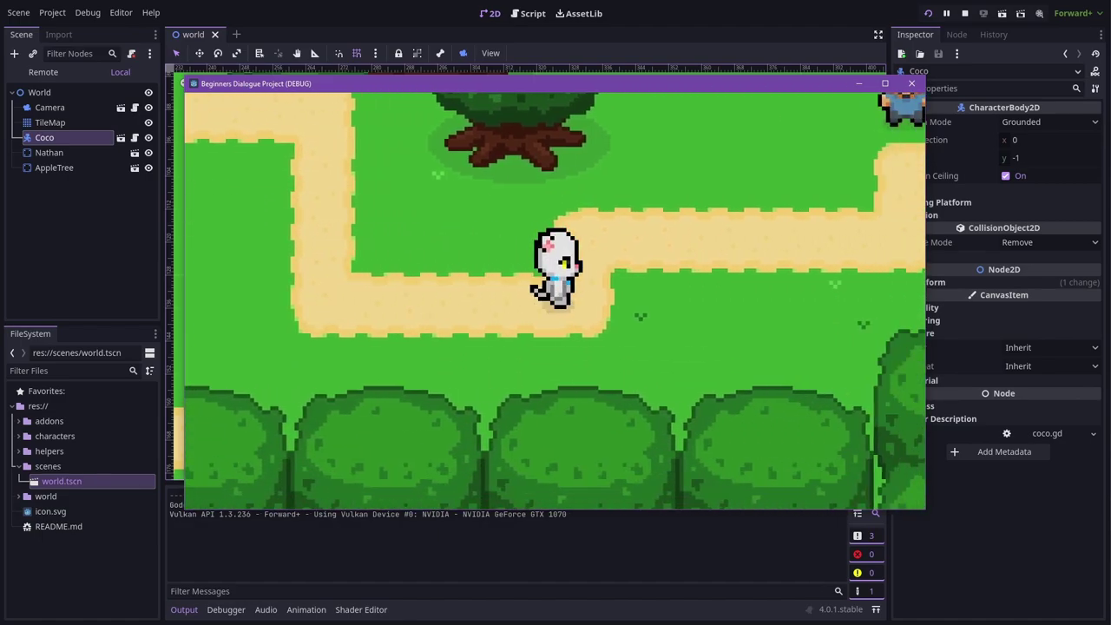
key(Up)
key(Right)
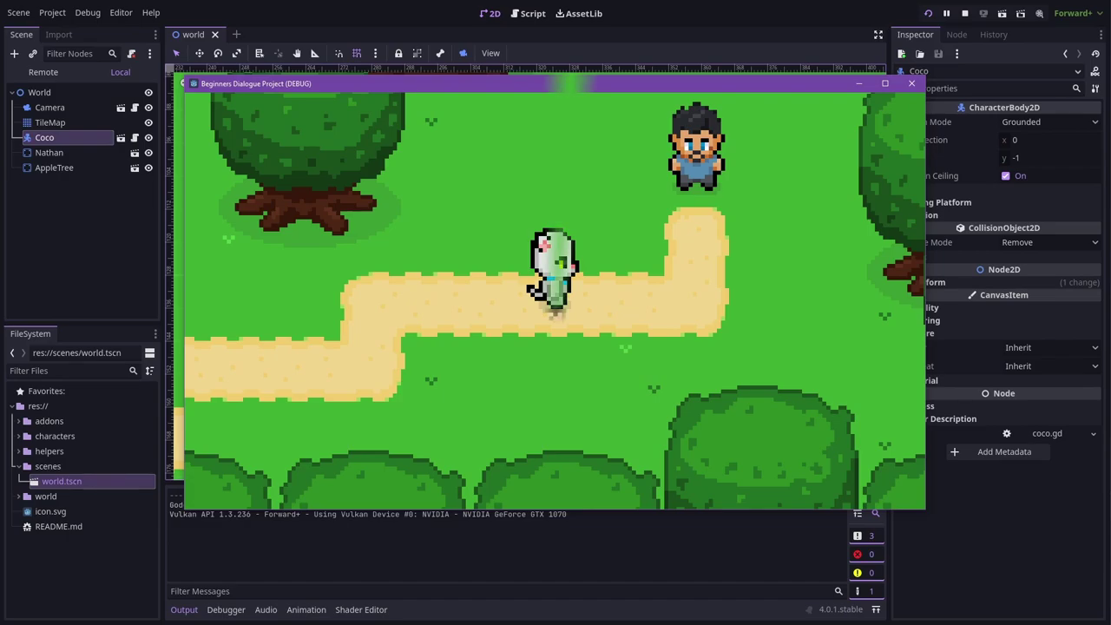
key(F8)
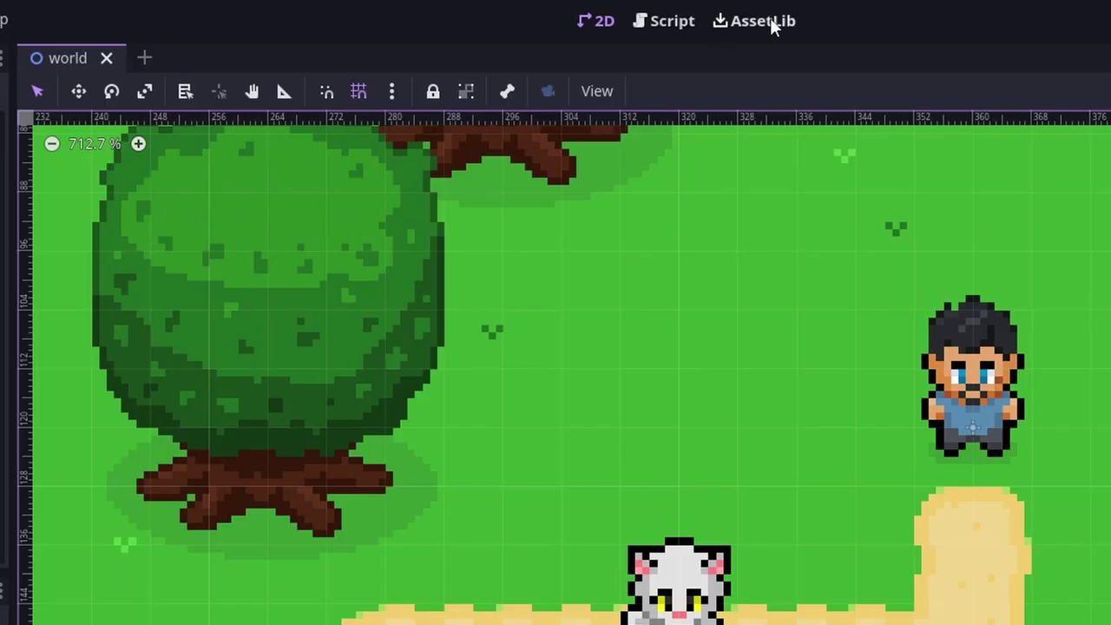
Search AssetLib for 'dialogue', then download and install the Dialogue Manager addon
click(764, 23)
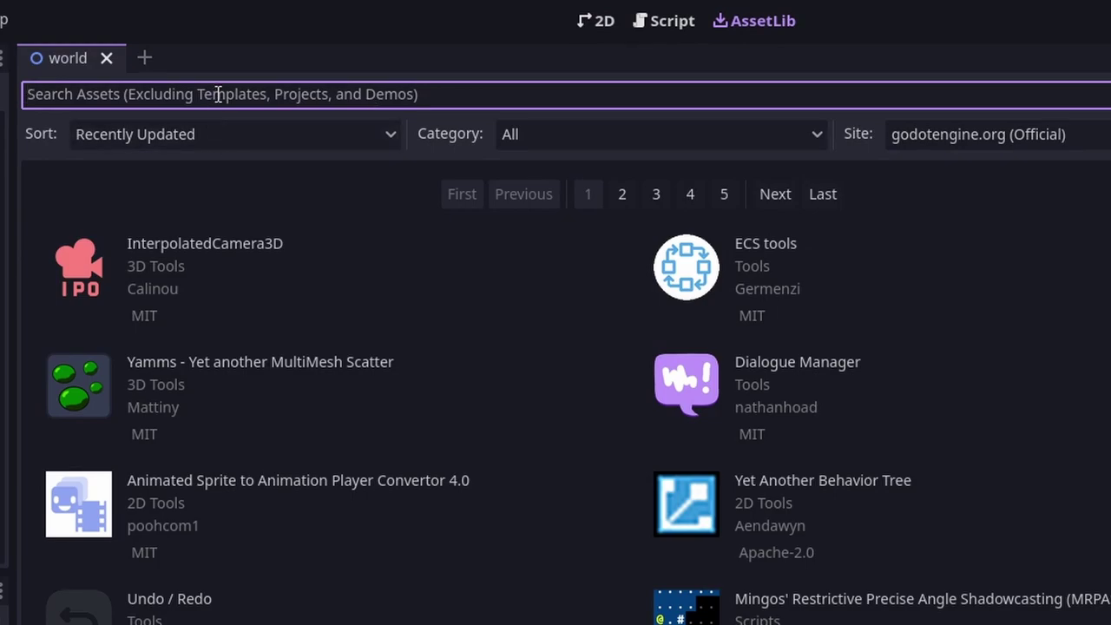
text(dialogu)
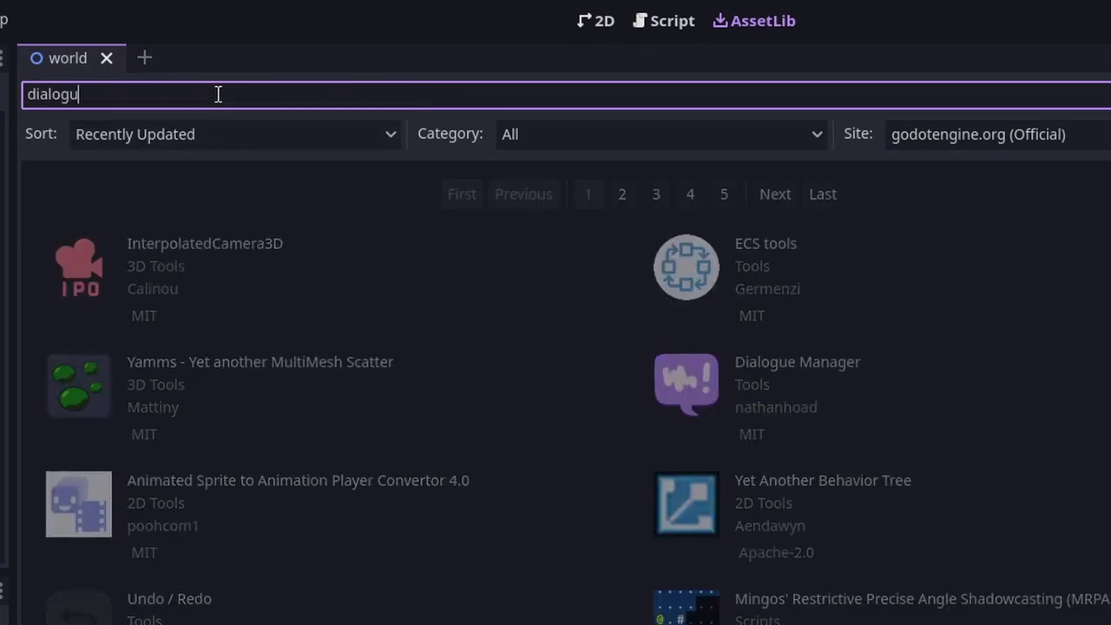
text(e)
click(204, 227)
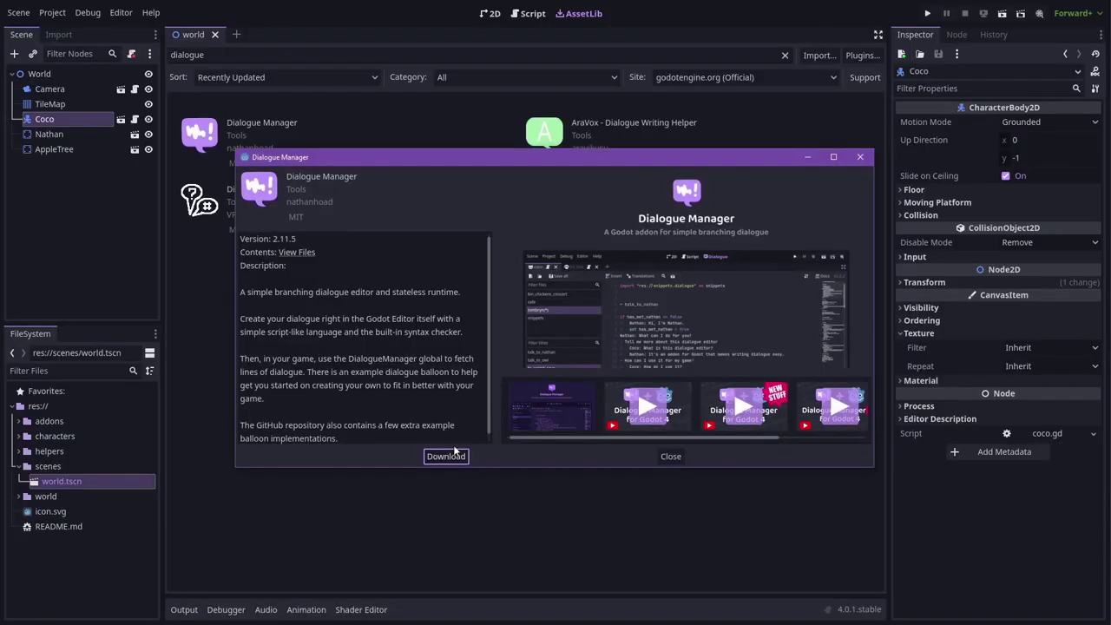
click(450, 456)
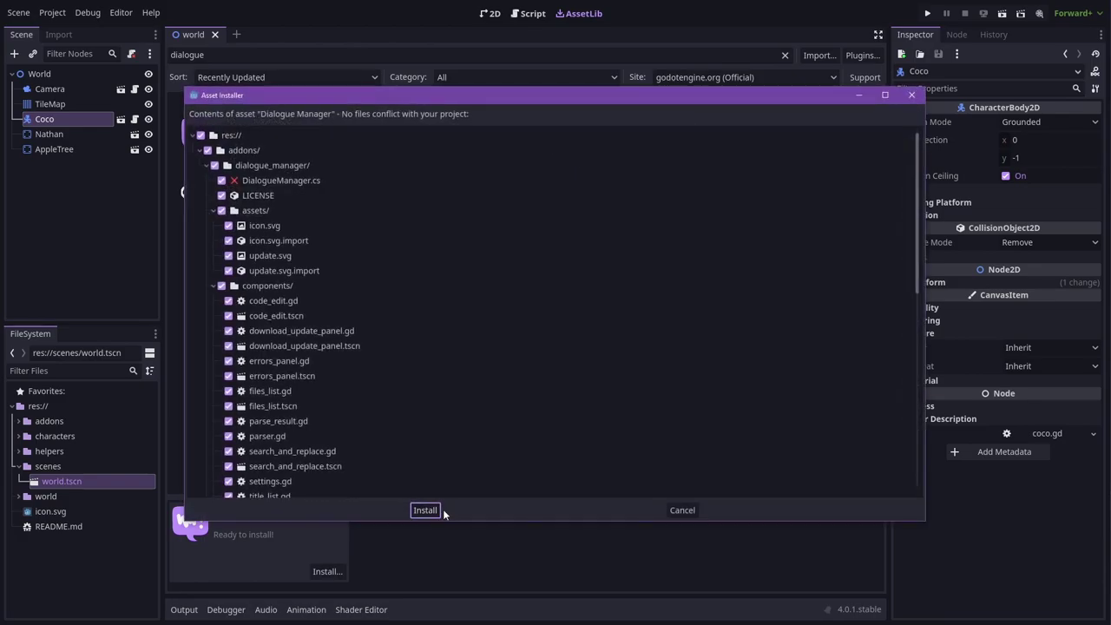
click(425, 509)
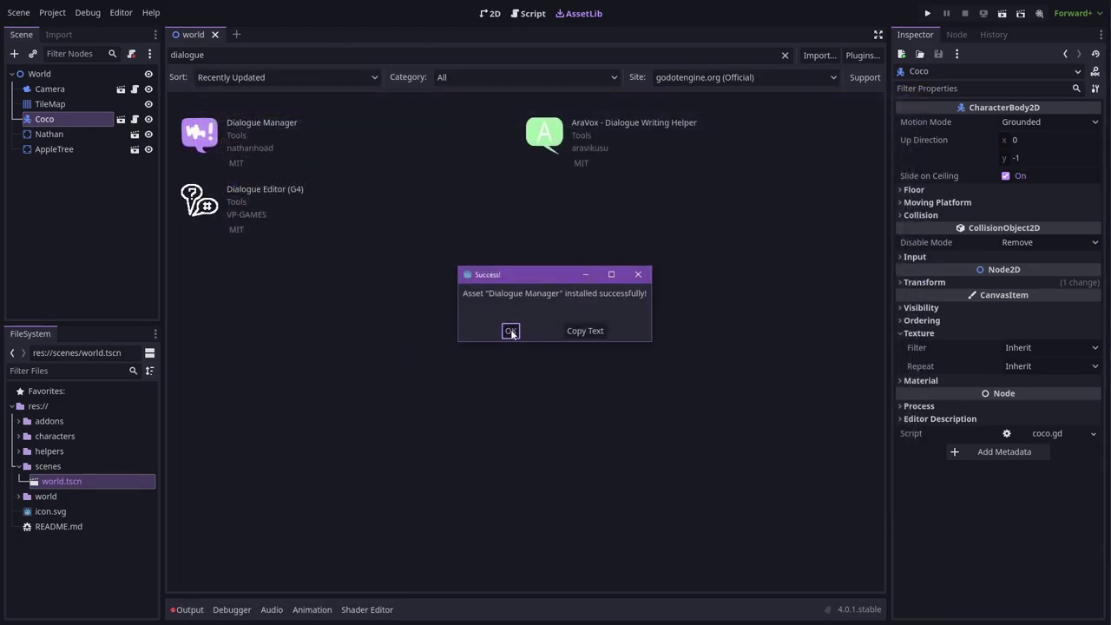
click(511, 330)
Enable the Dialogue Manager plugin in Project Settings > Plugins
click(54, 13)
click(65, 29)
click(594, 125)
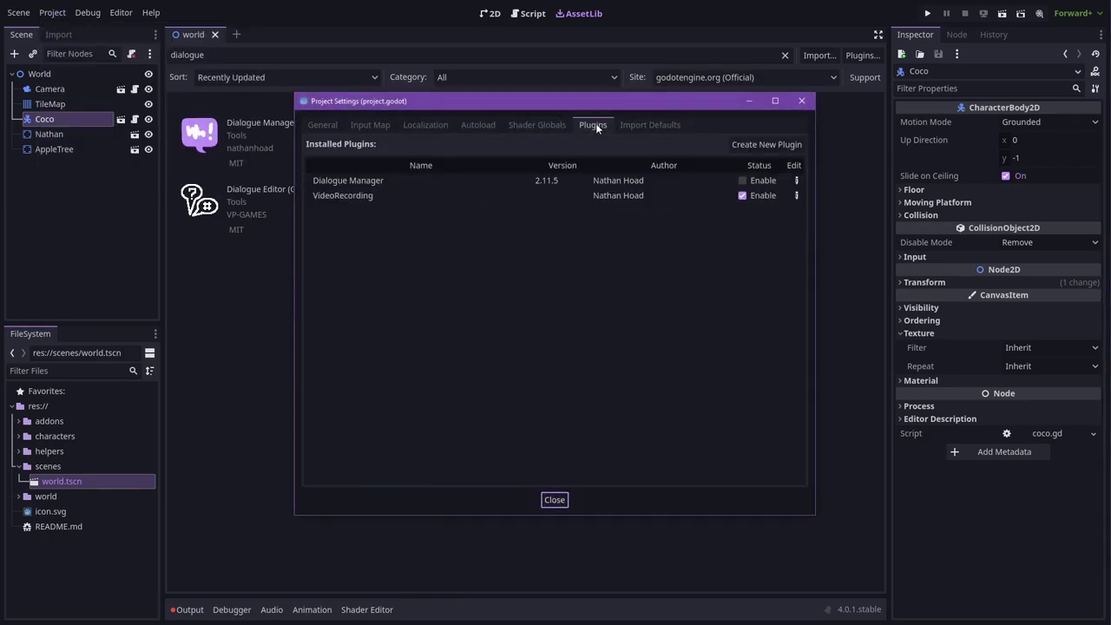
click(742, 180)
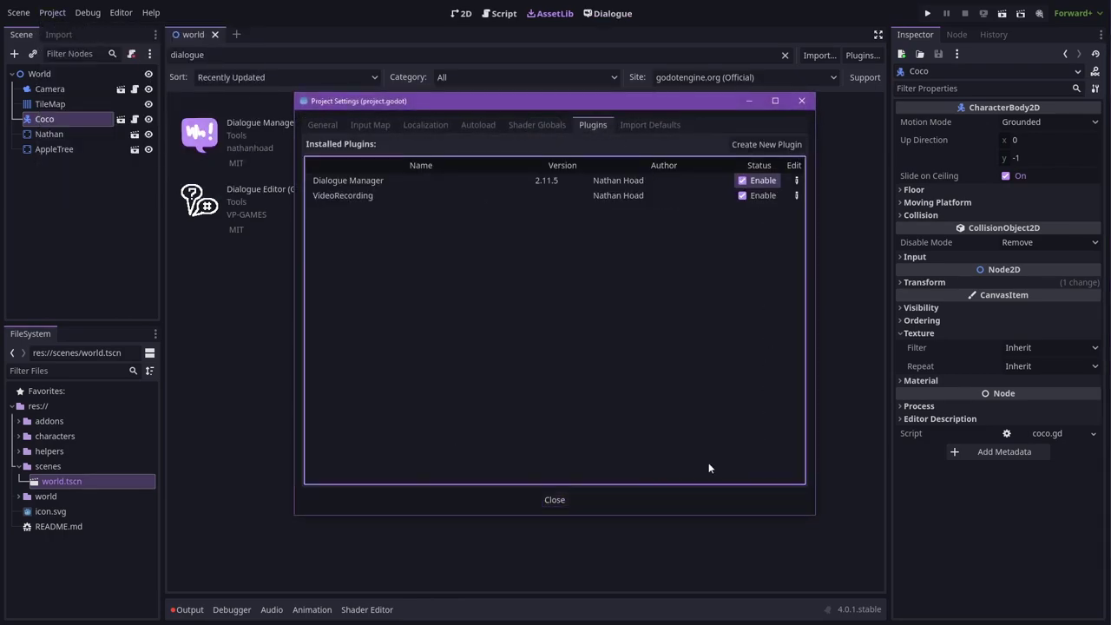
click(553, 500)
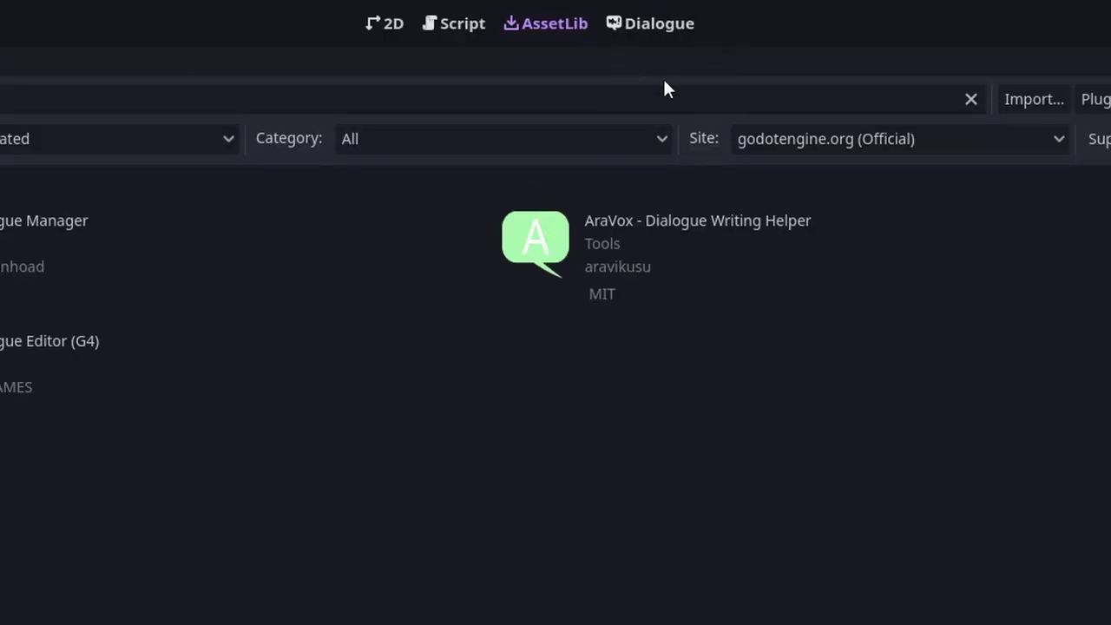
Update Dialogue Manager to version 2.12.0 from the Dialogue workspace
click(633, 26)
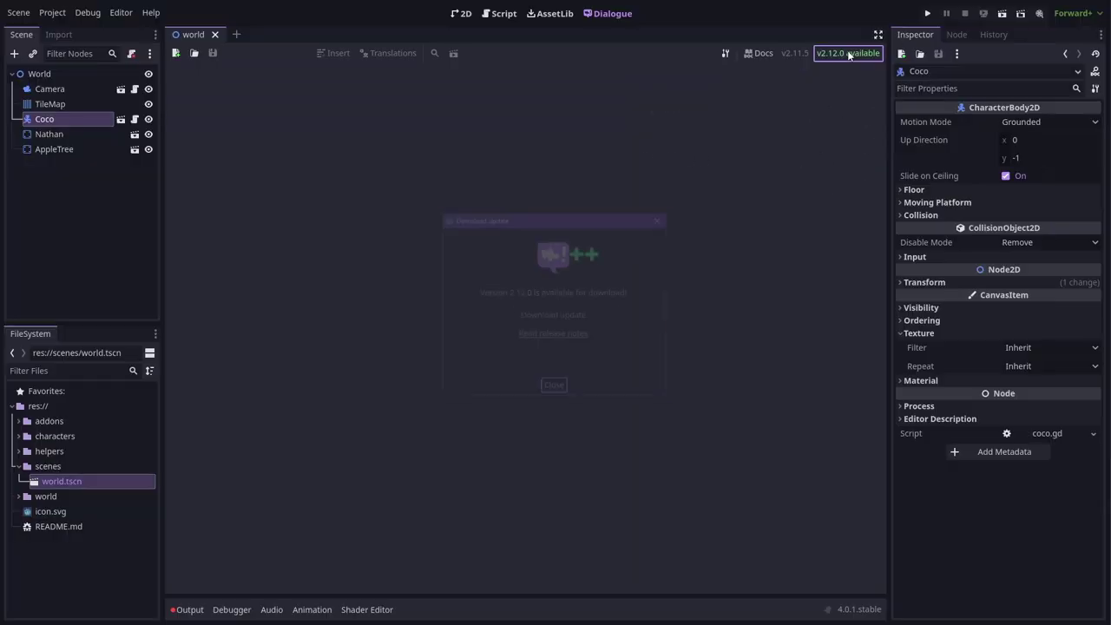
click(856, 98)
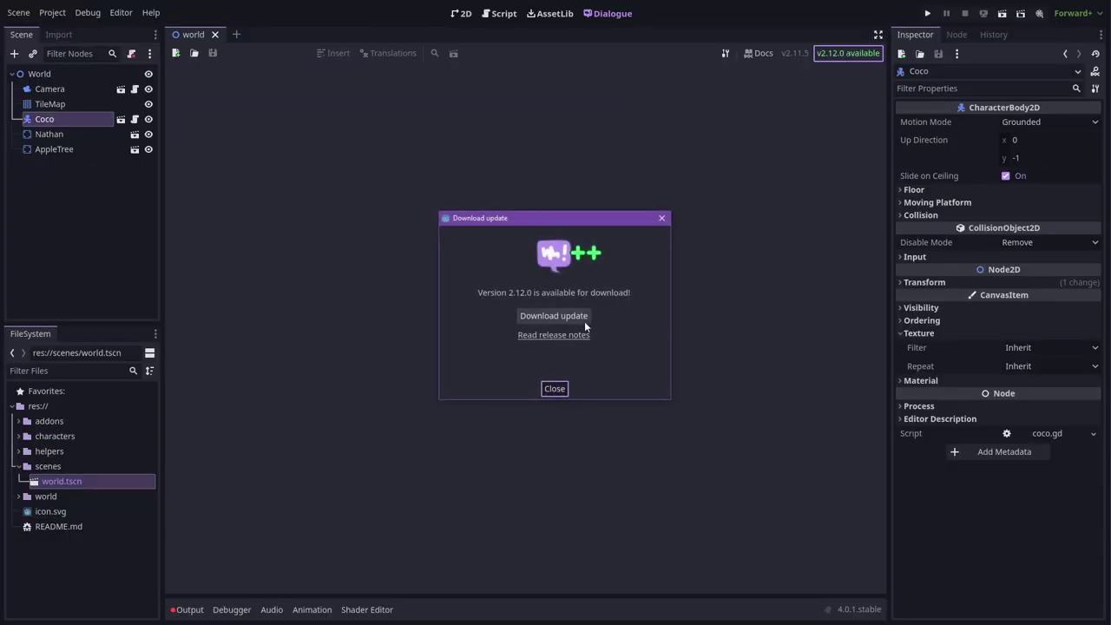
click(564, 316)
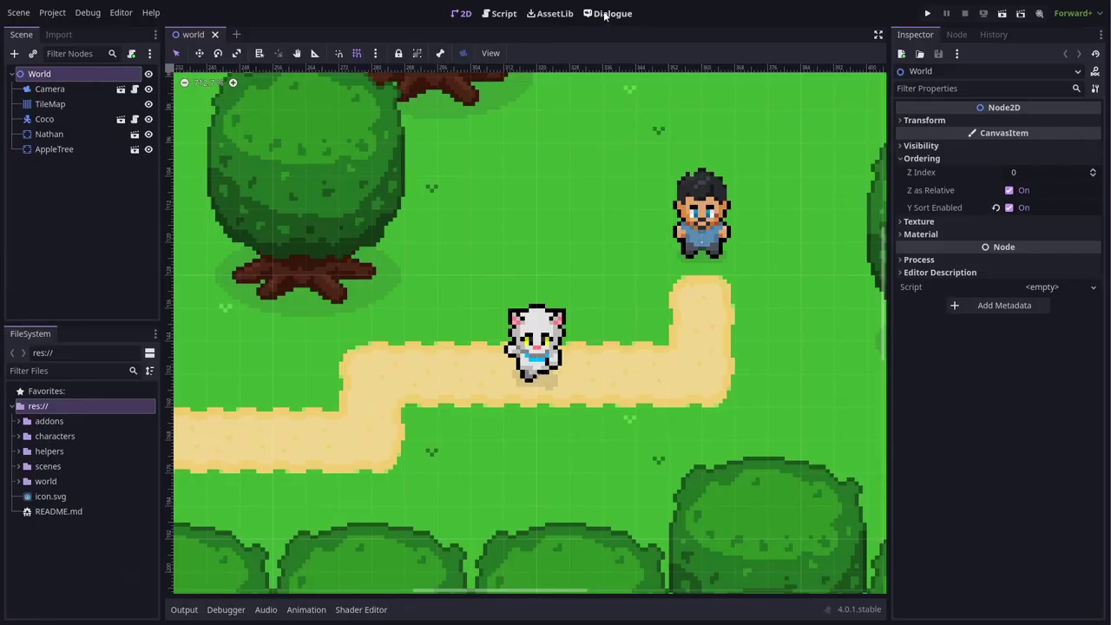
click(608, 13)
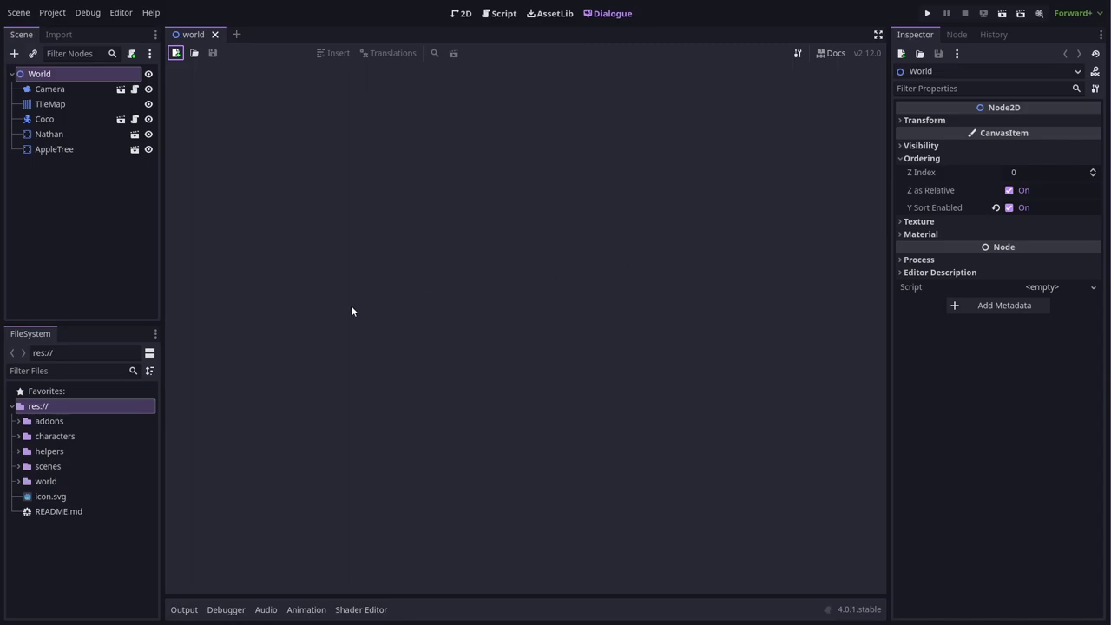
Create a 'dialogue' folder and save a new dialogue file named main in it
click(174, 54)
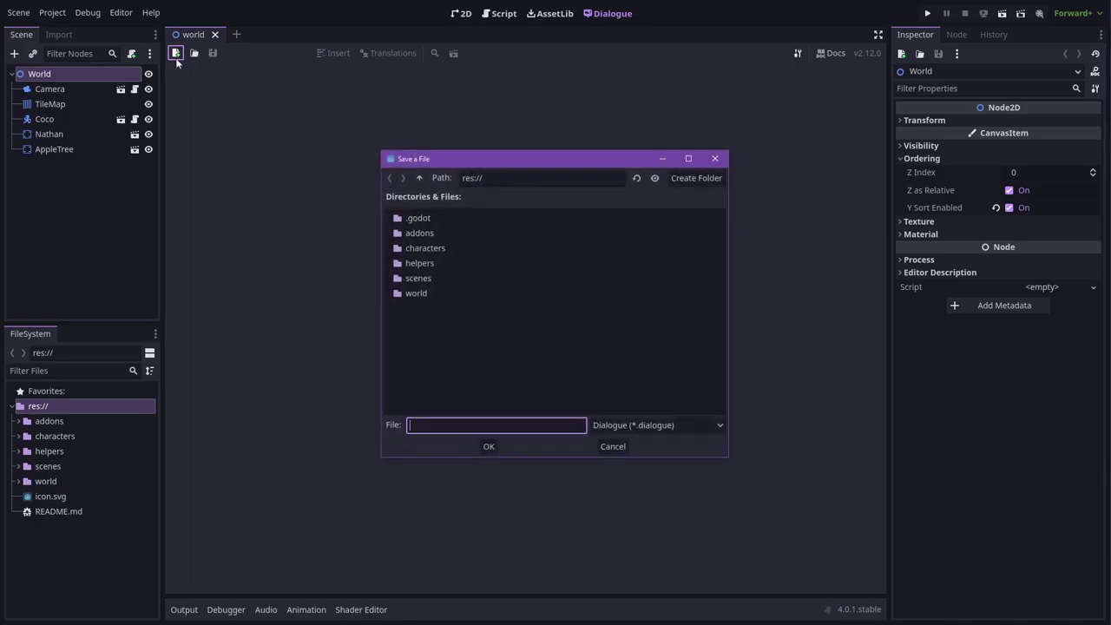
click(695, 178)
text(dialogue)
key(Return)
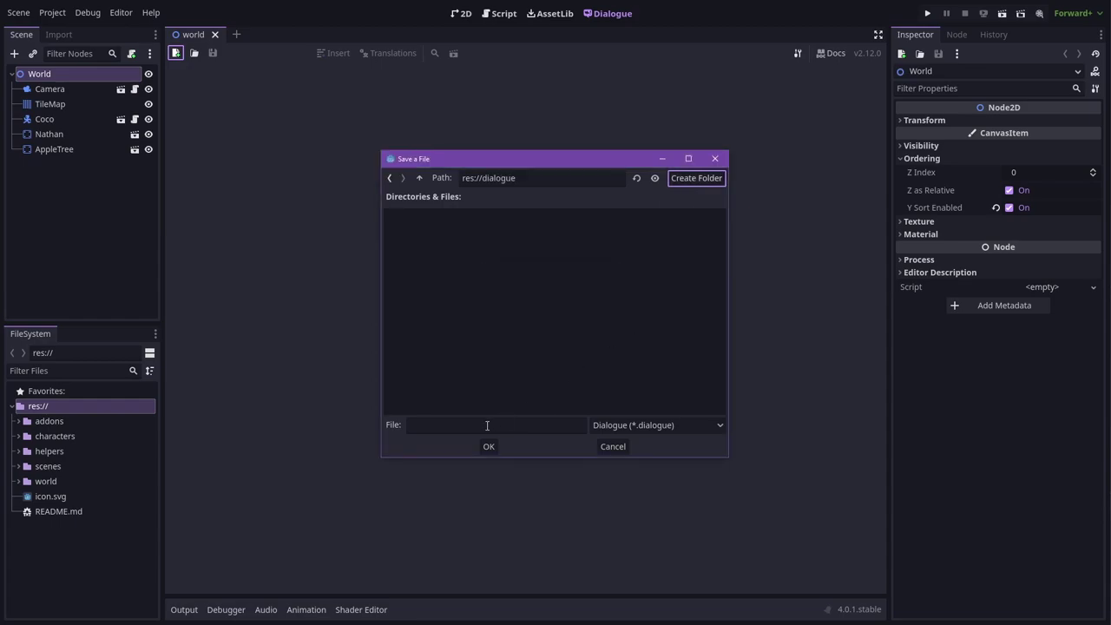
click(482, 424)
text(main)
key(Return)
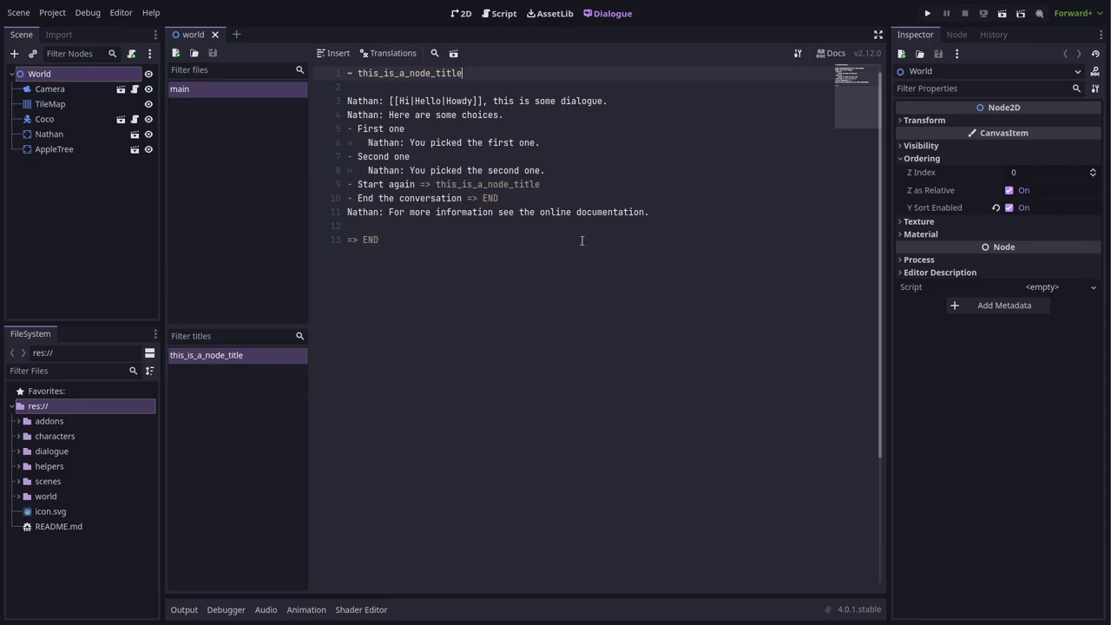
Replace the template with '~ start', 'Nathan: Hi Coco!' and '=> END', then save
drag(416, 246, 285, 52)
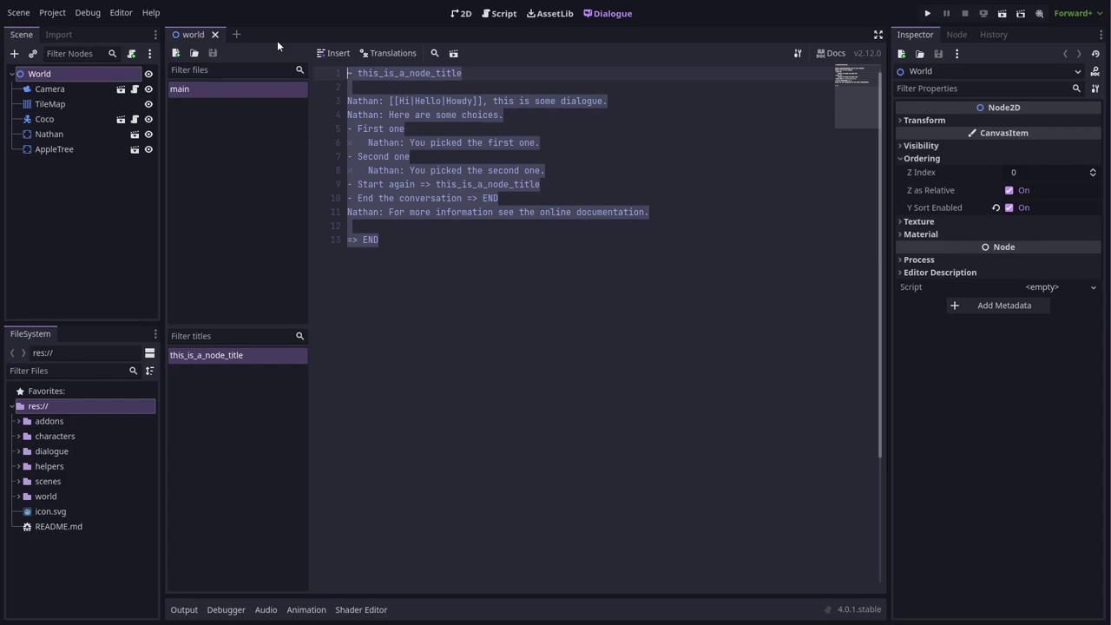
text(~ start)
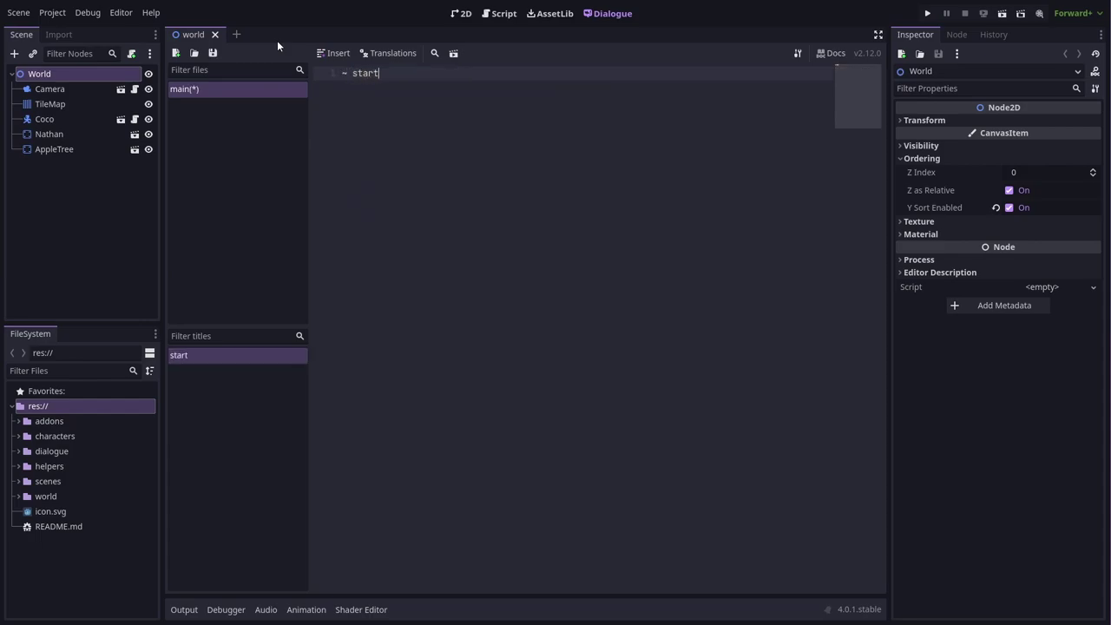
key(Return)
key(Return)
text(Nathan:)
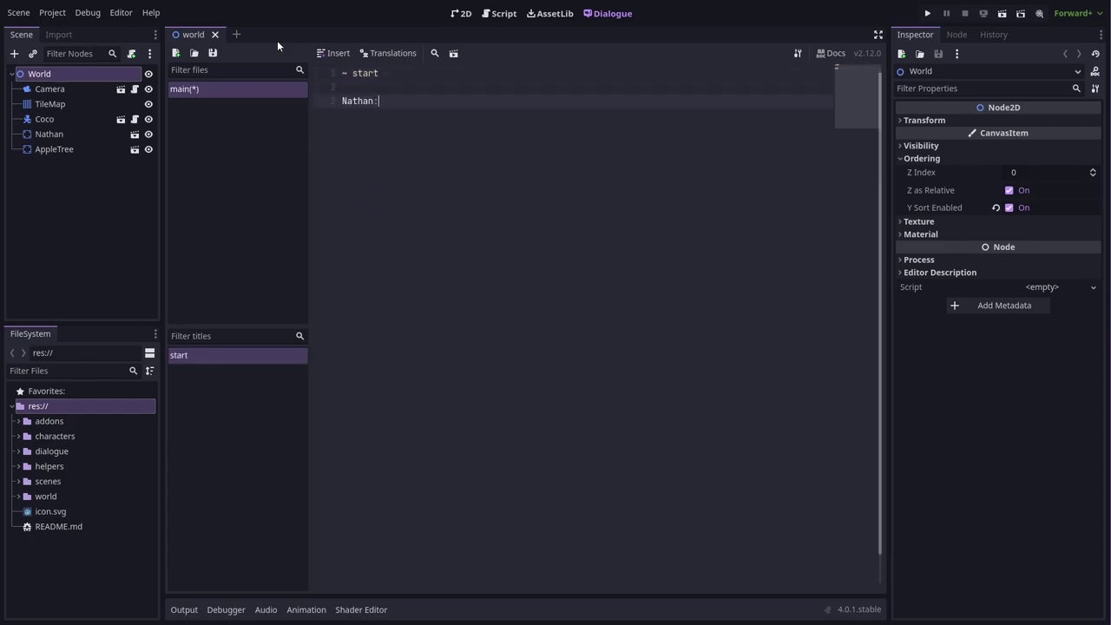
text( Hi Coco!)
key(Return)
key(Return)
text(=> END)
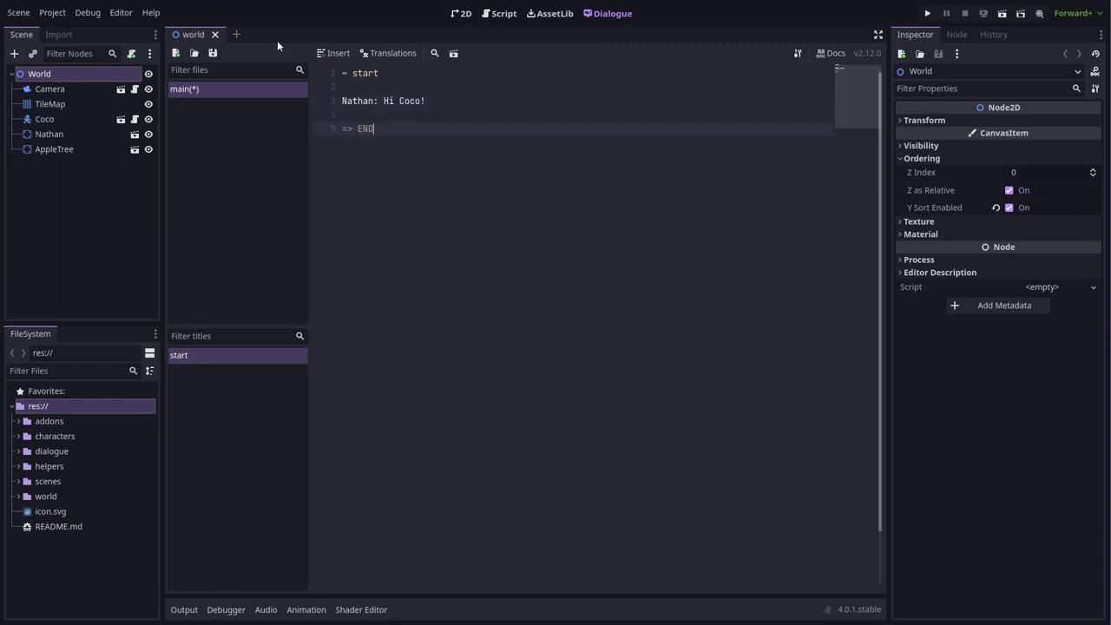
key(ctrl+s)
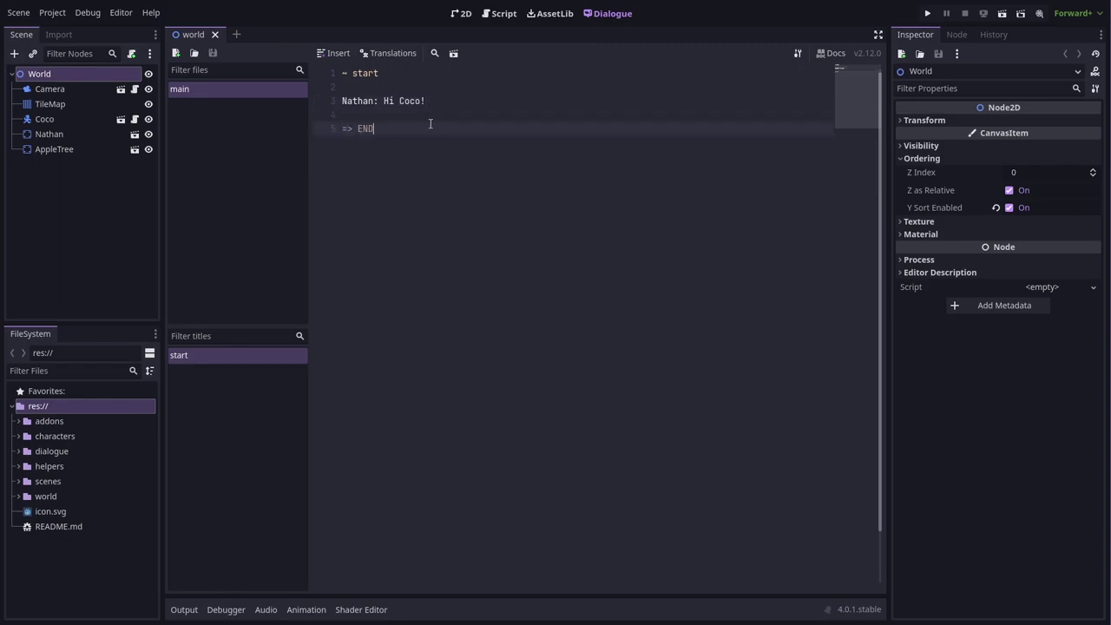
Test-run the dialogue, advance past the line, and return to the 2D world scene
click(452, 54)
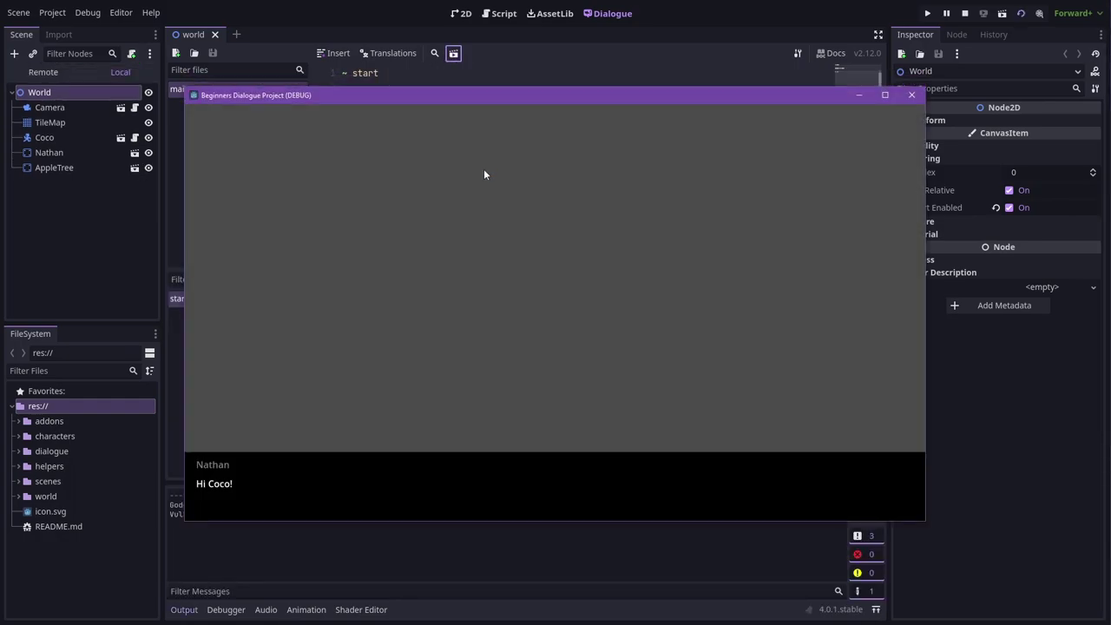
click(481, 477)
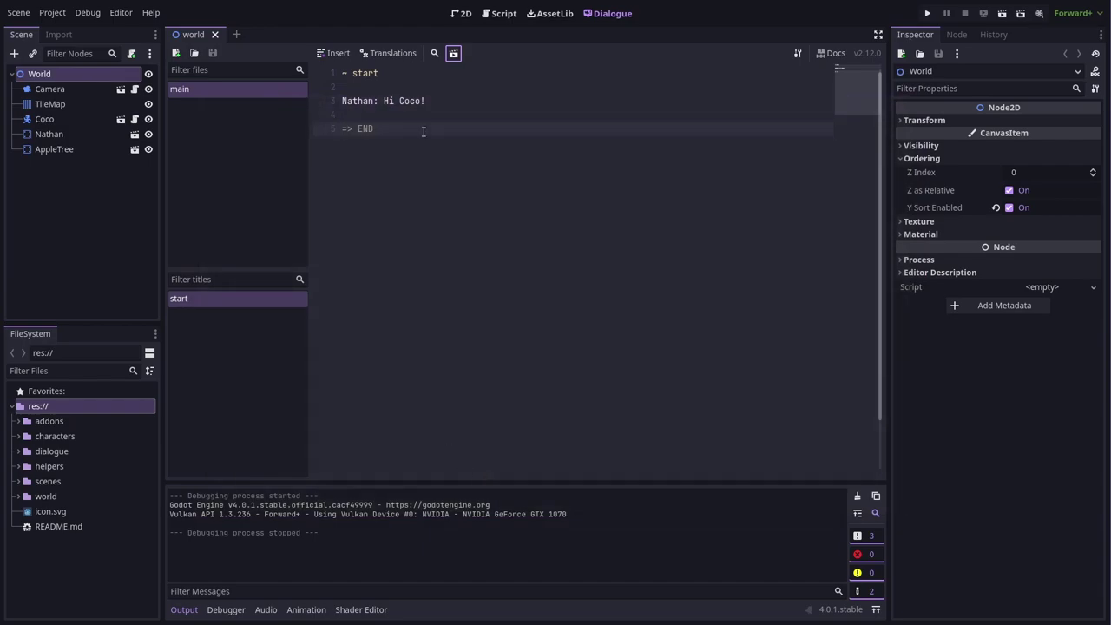
key(ctrl+F1)
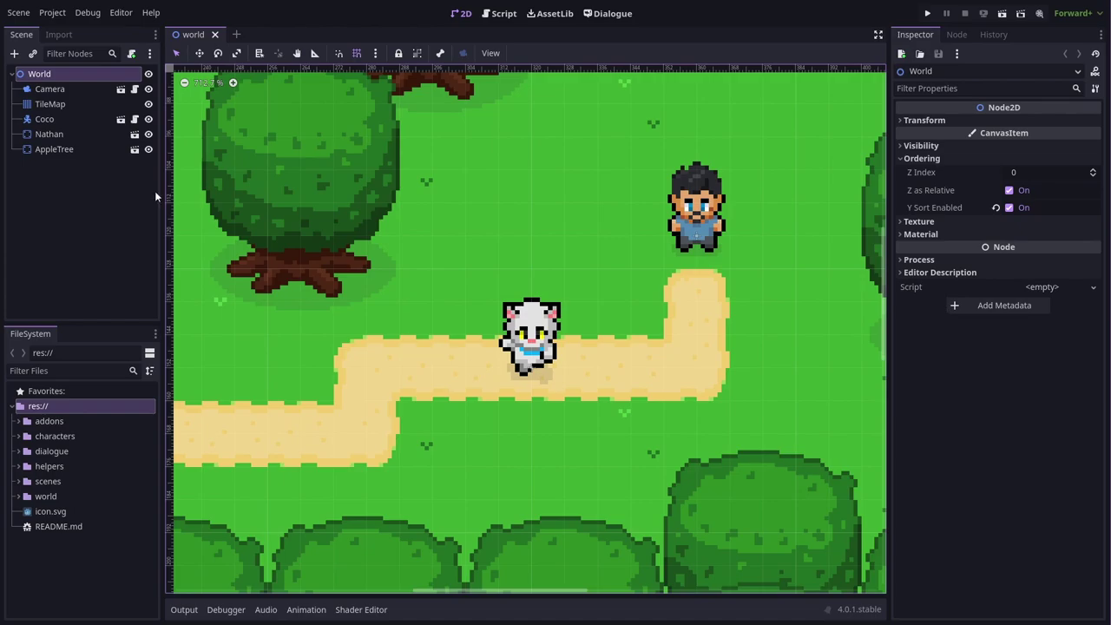
Add a ui_accept block to coco.gd showing main.dialogue from 'start', then save and run
click(136, 120)
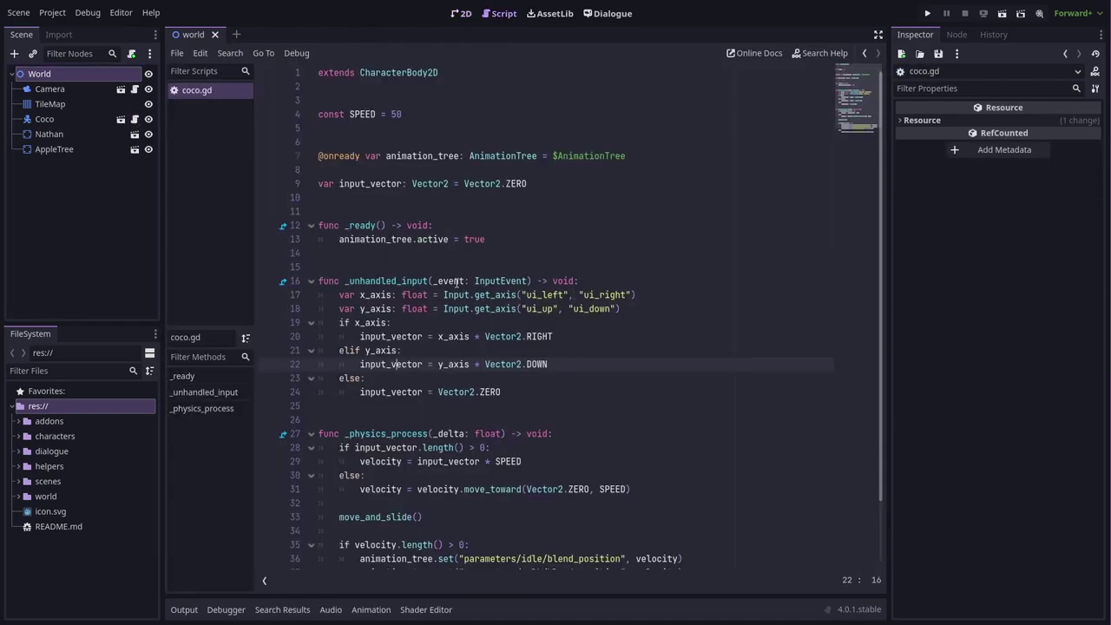
click(592, 280)
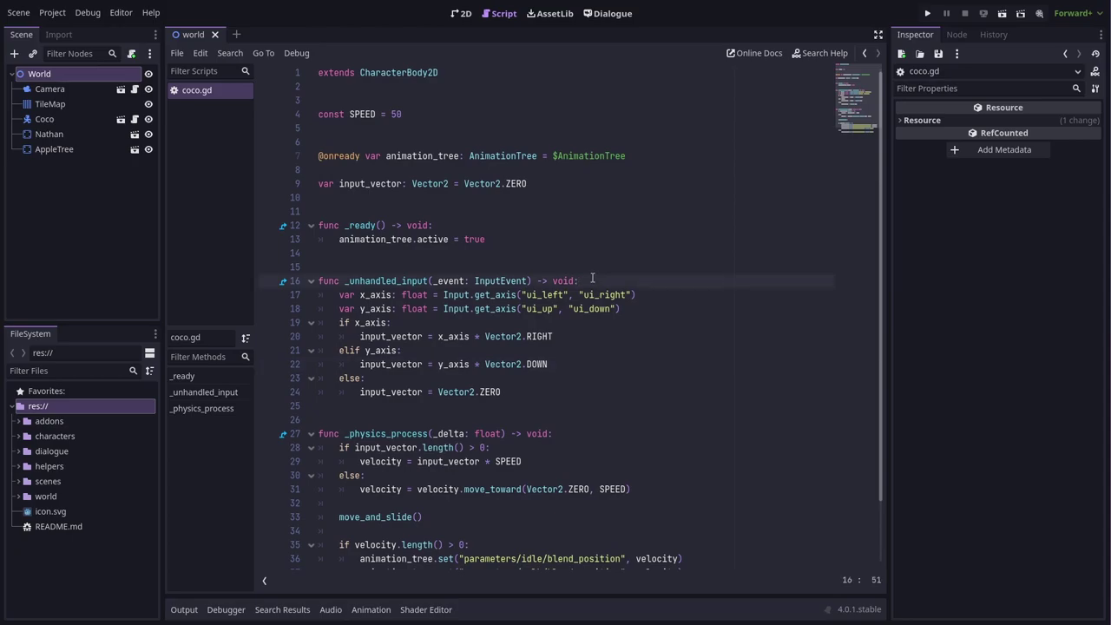
key(Return)
key(Return)
key(Up)
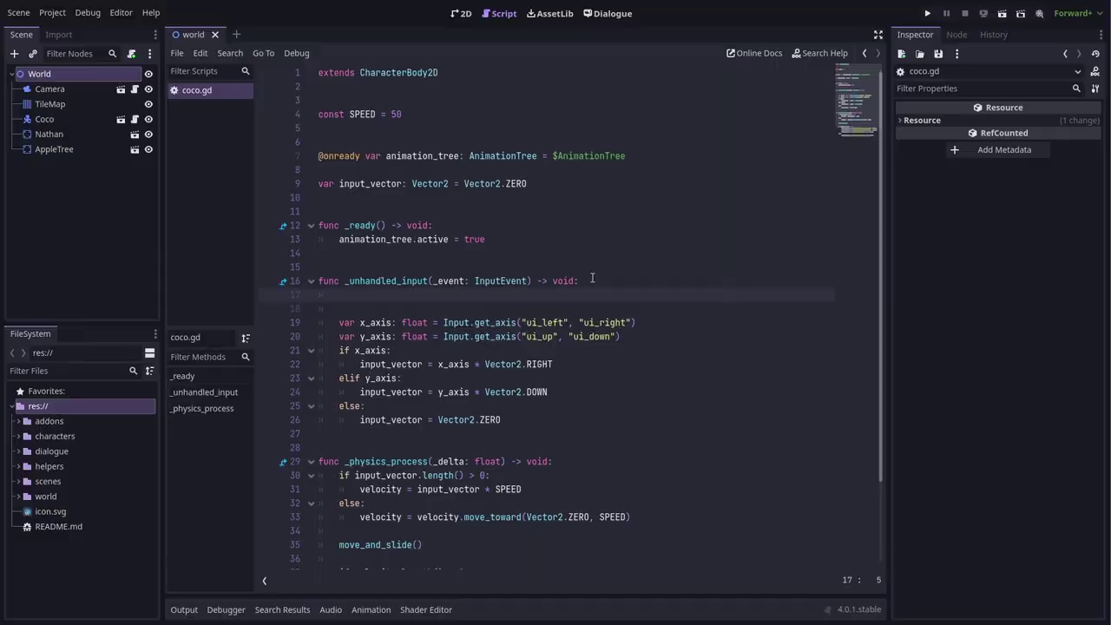
text(if Input.is_action_just_pressed("ui_accept"): 		DialogueManager.show_example_dialogue_balloon(load("res://dialogue/main.dialogue"), "start") 		return)
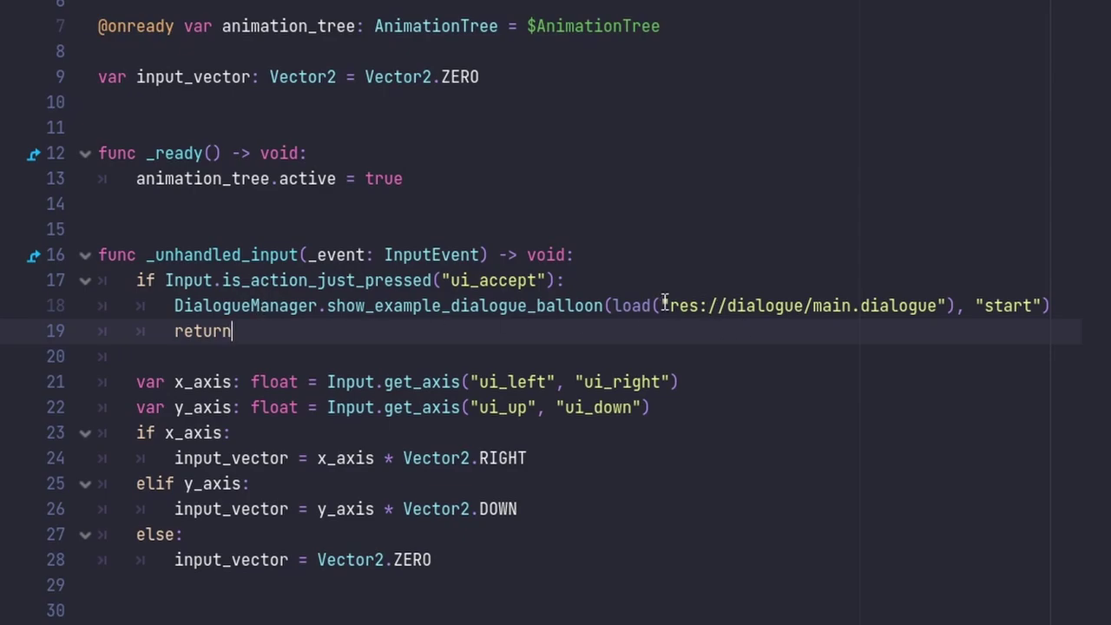
drag(616, 304, 948, 306)
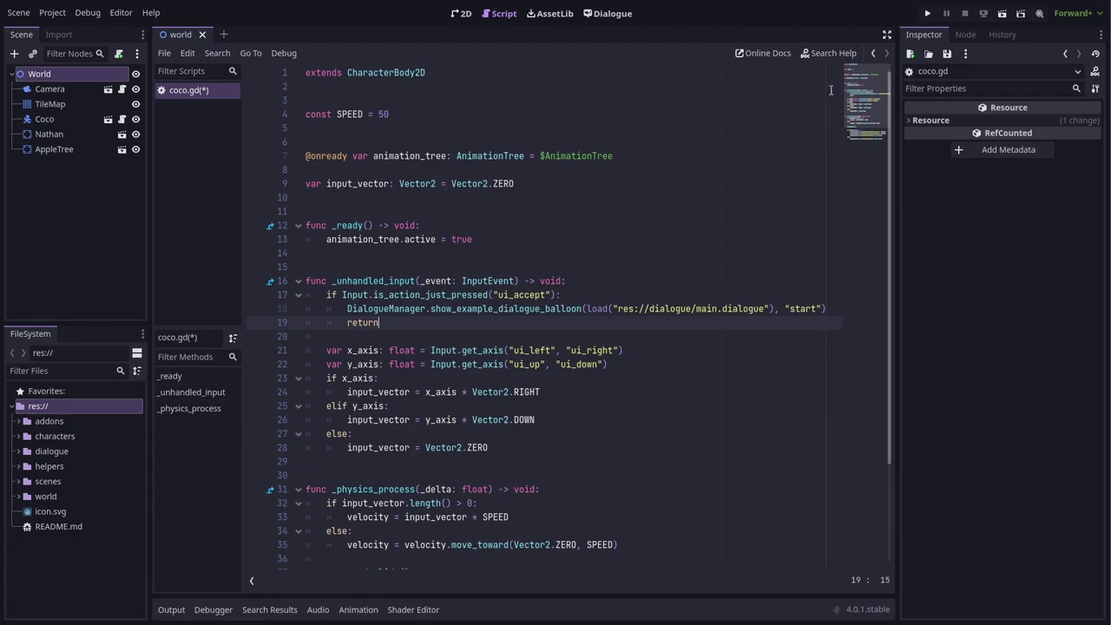
click(927, 13)
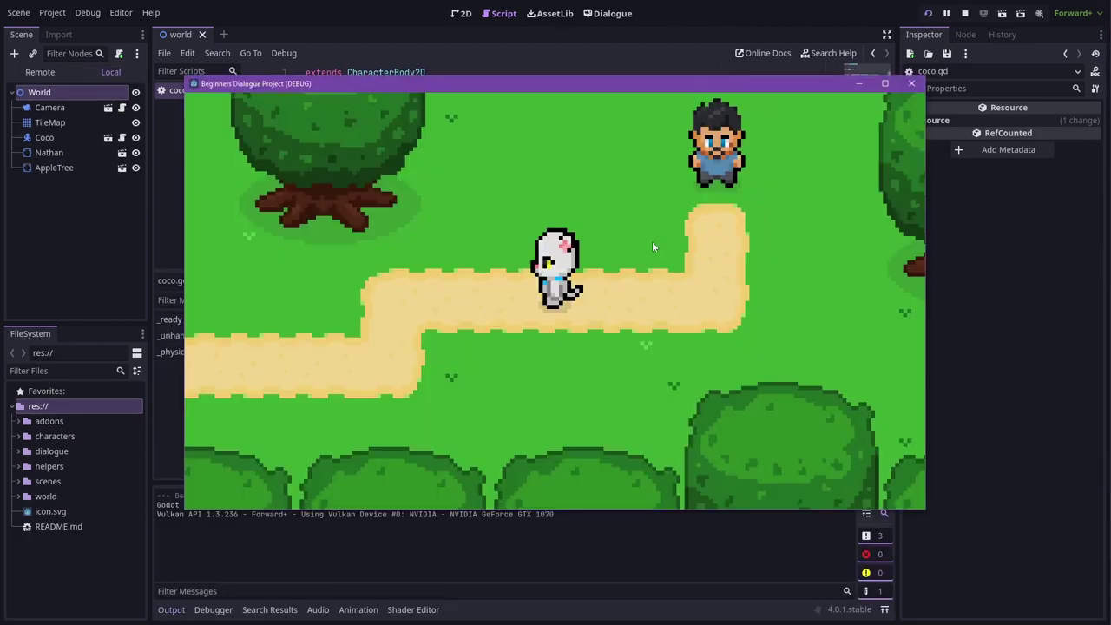
Show and dismiss Nathan's 'Hi Coco!' balloon, then walk Coco right and up toward Nathan
key(Return)
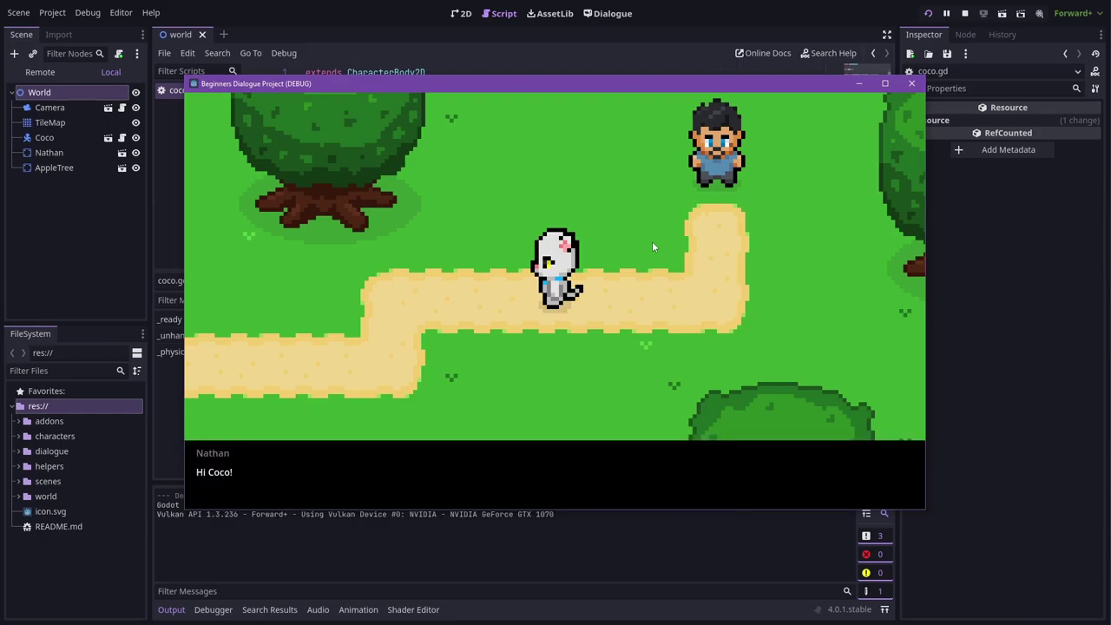
key(Return)
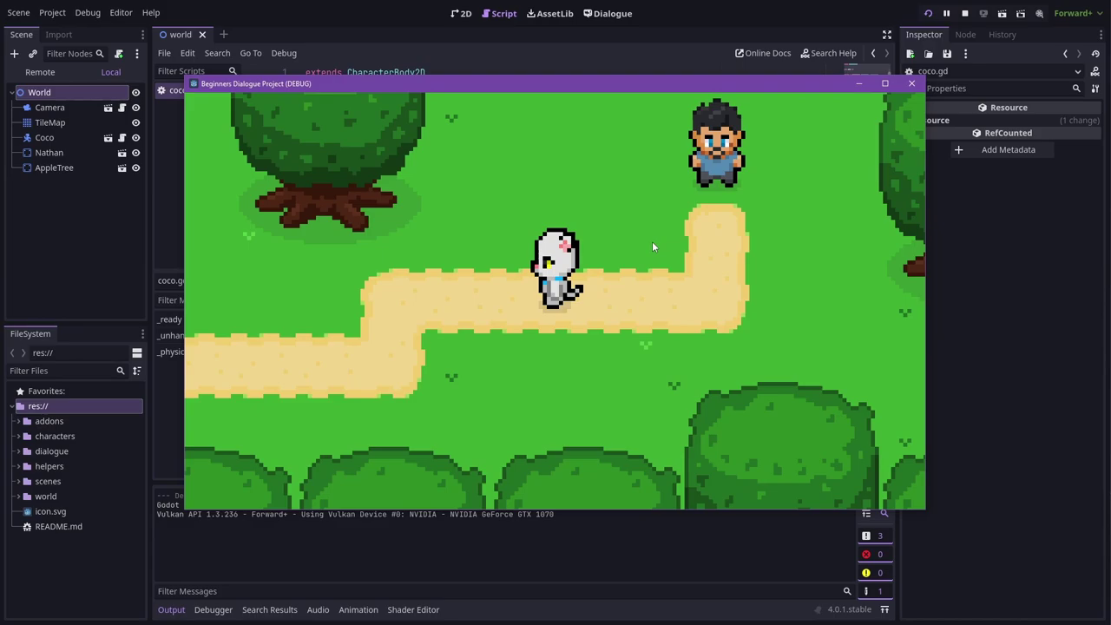
key(Right)
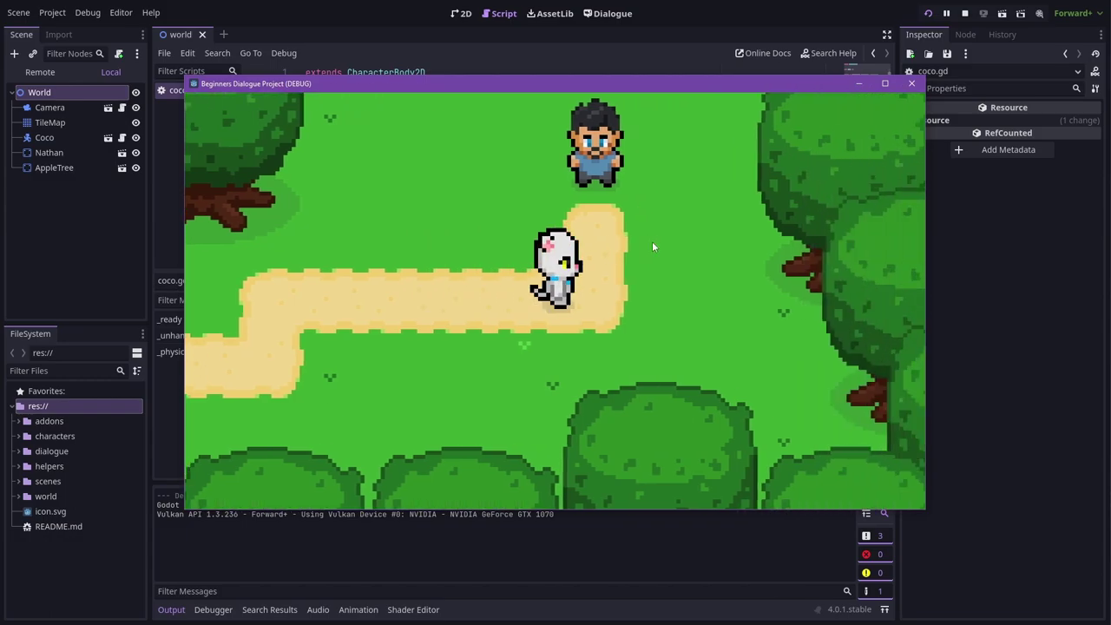
key(Up)
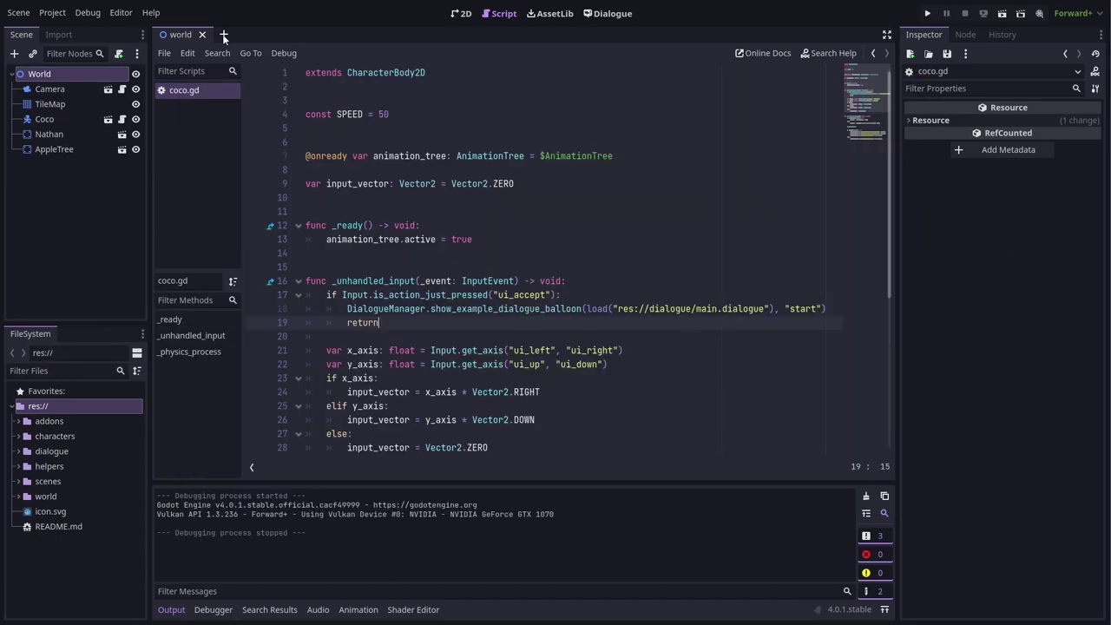
Create a new scene with an Area2D root renamed Actionable
key(ctrl+n)
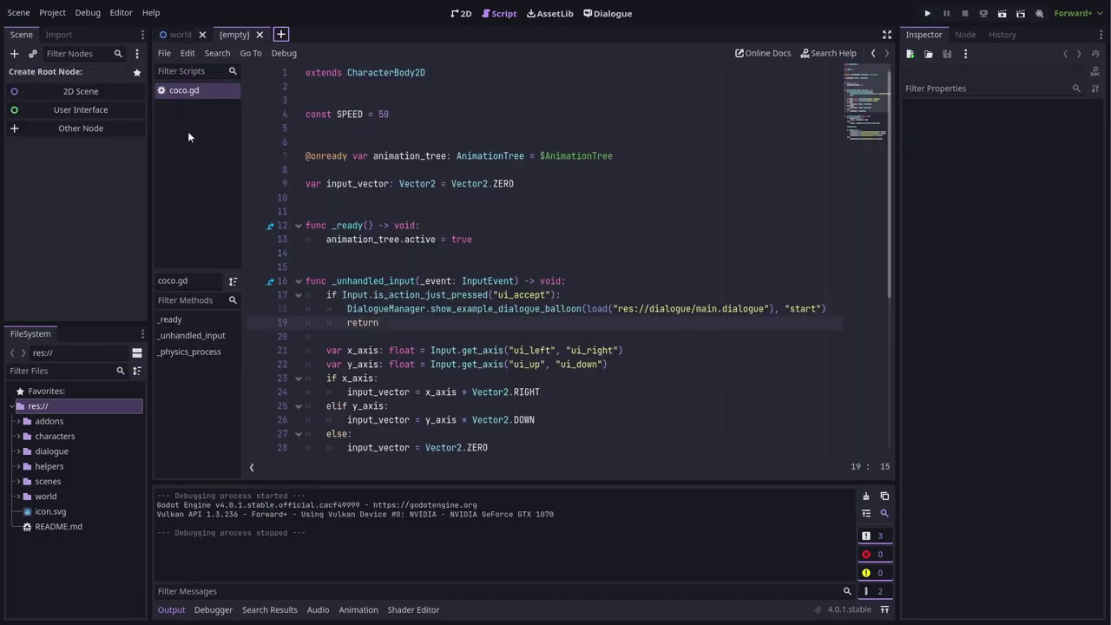
click(82, 129)
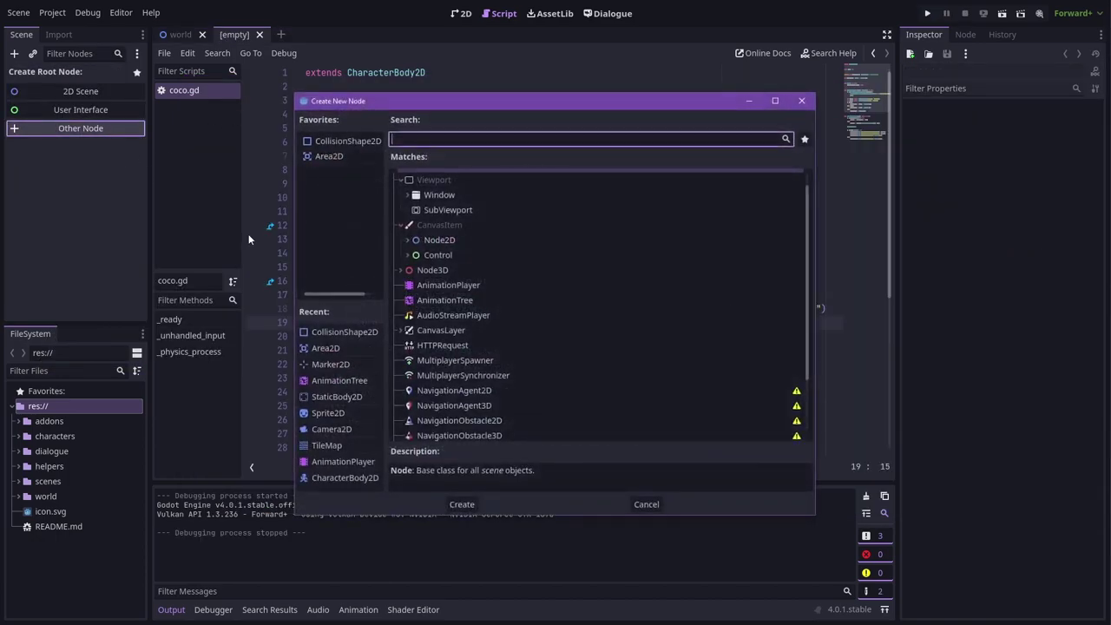
double_click(337, 156)
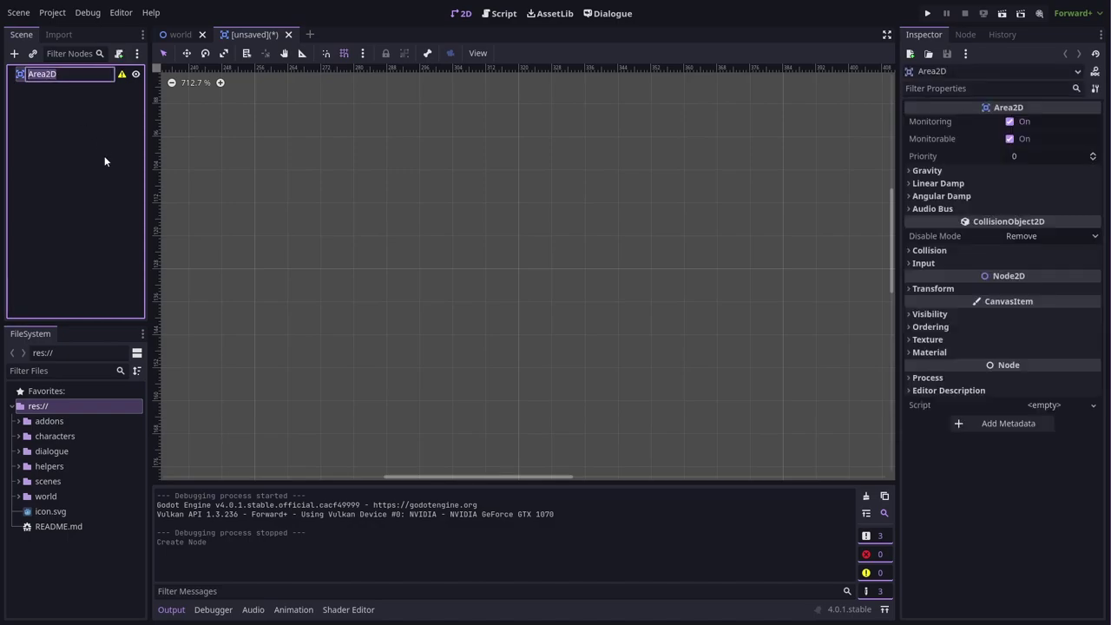
key(F2)
text(Actionable)
key(Return)
Save the scene as actionable.tscn in the helpers folder
key(ctrl+s)
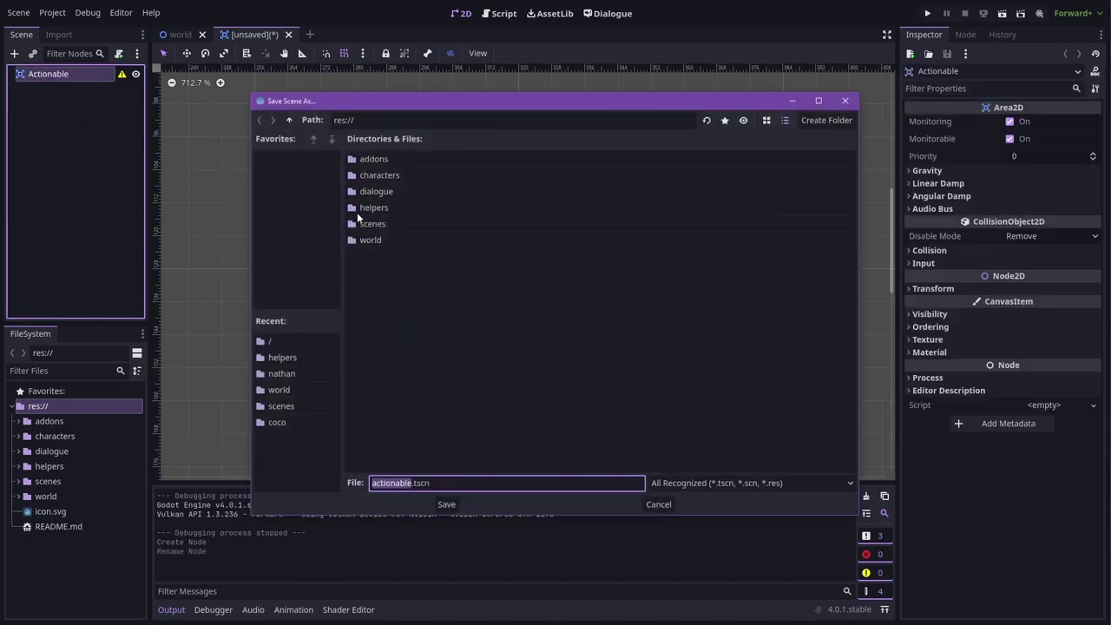
double_click(363, 207)
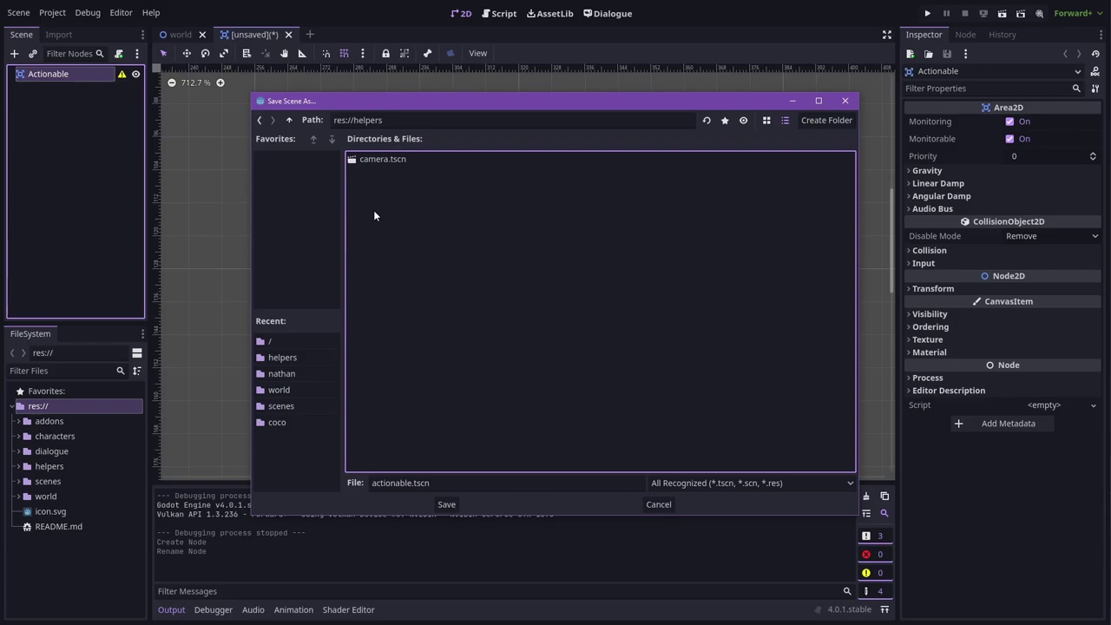
click(444, 504)
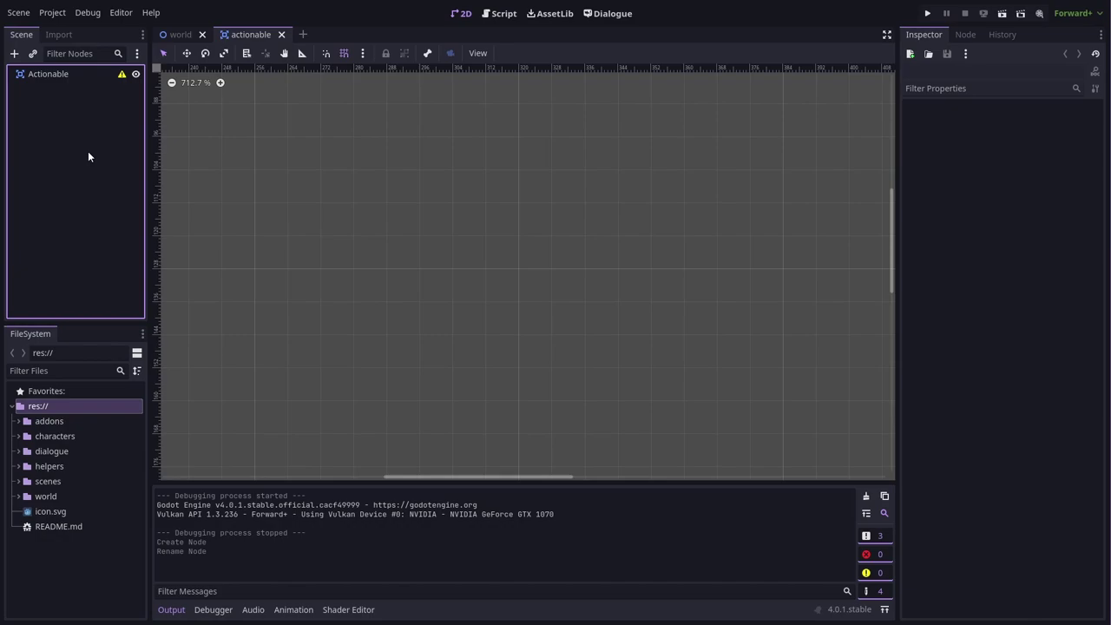
Clear the default collision layer and mask, name layer 5 'Actionables', and assign the area to it
click(61, 77)
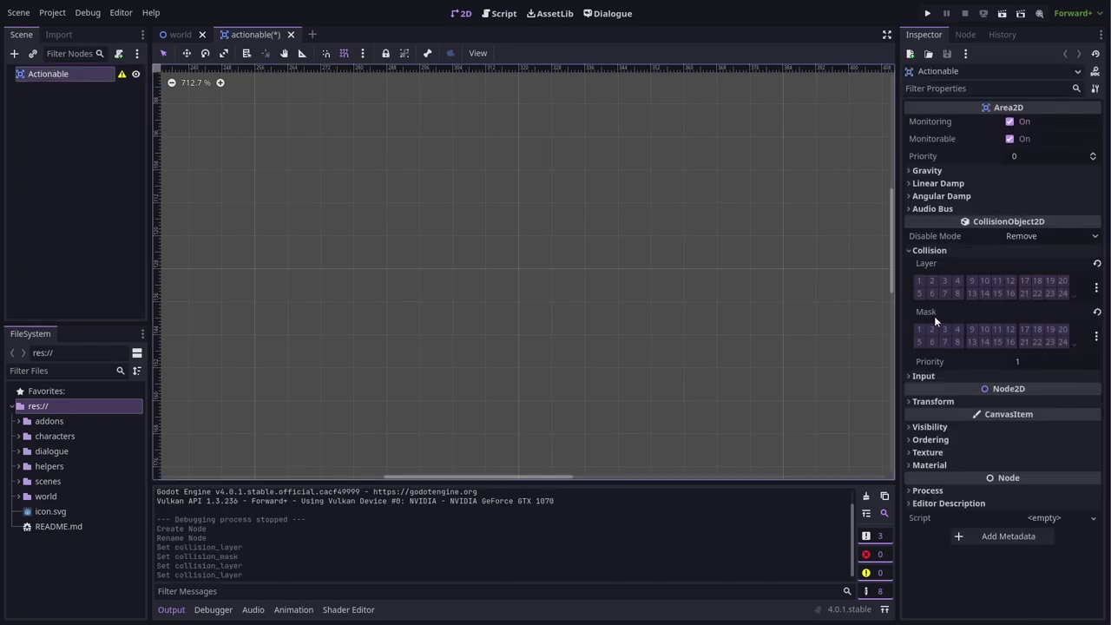
click(1095, 288)
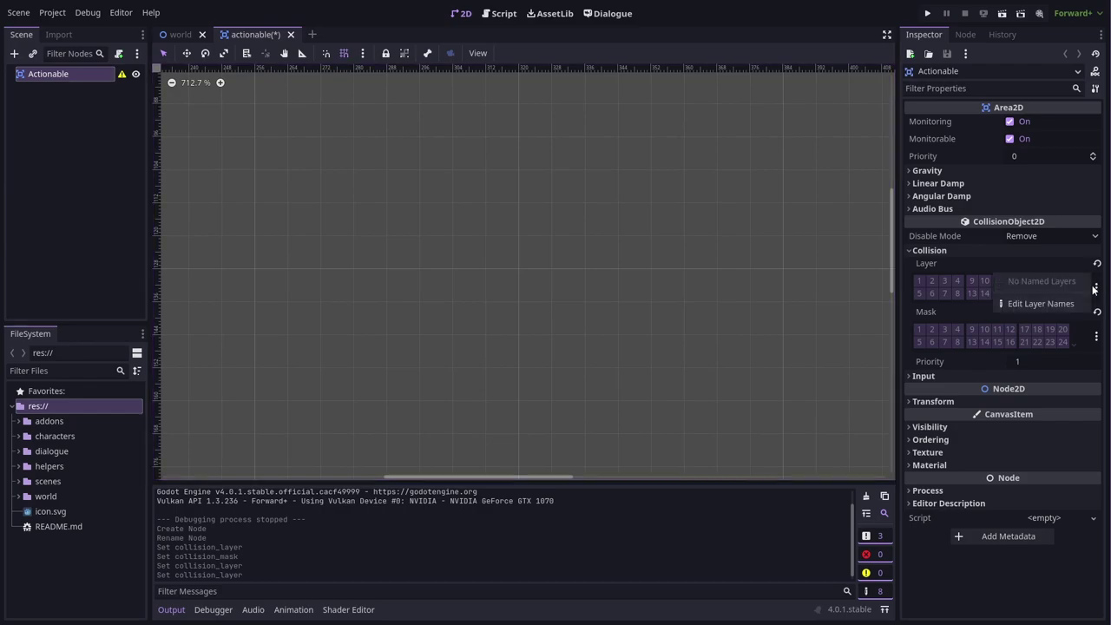
click(1033, 303)
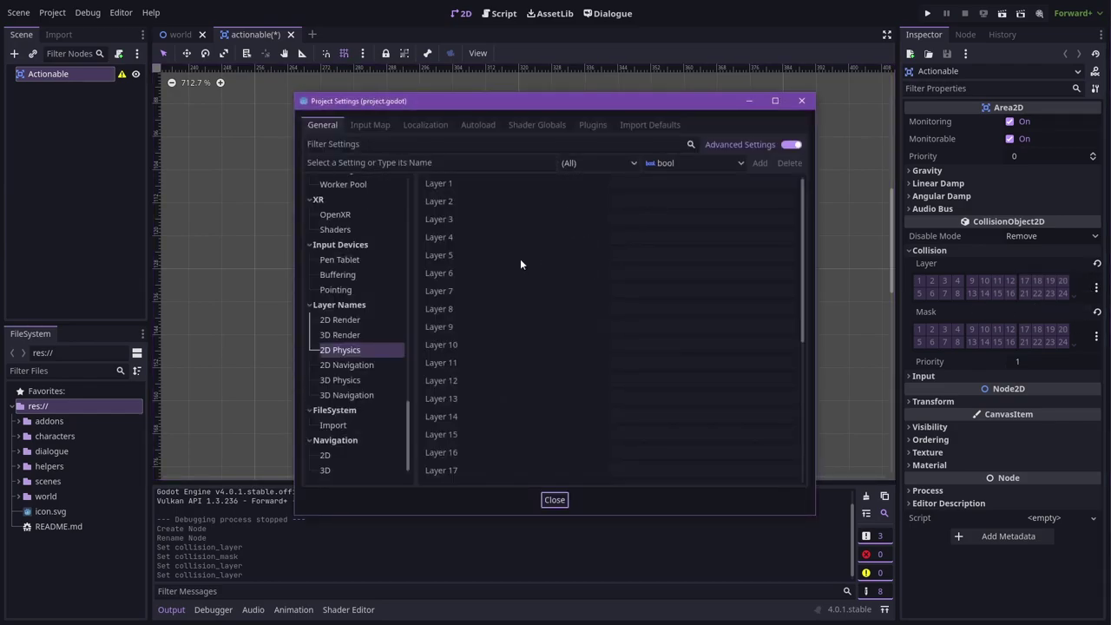
click(678, 258)
text(Actionables)
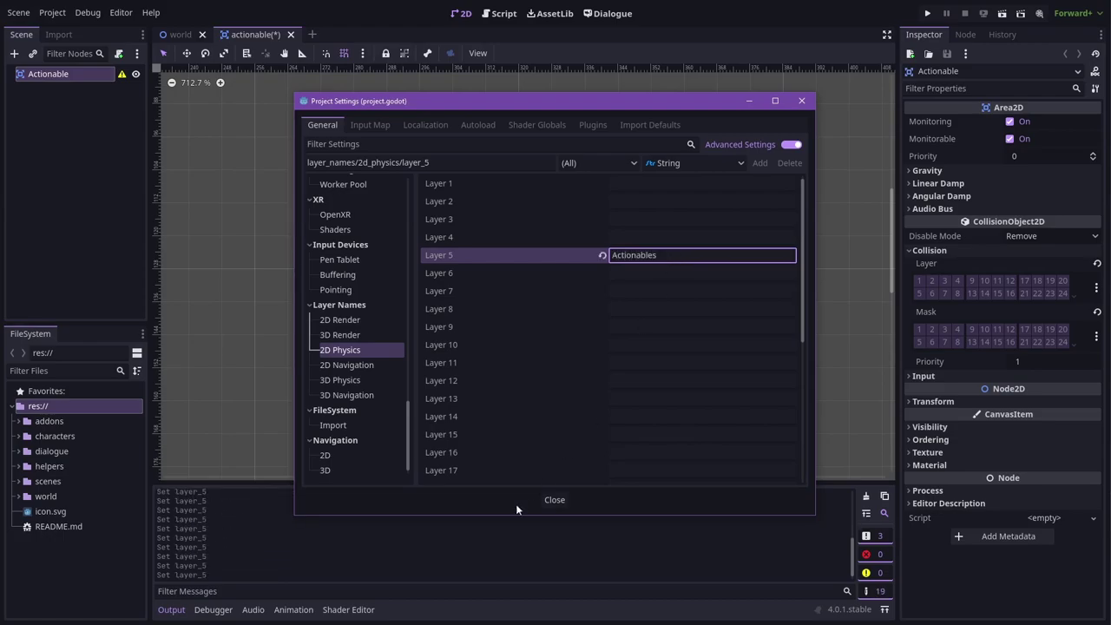
click(553, 500)
click(1096, 287)
click(1013, 279)
Attach a new script, helpers/actionable.gd, to the Actionable node
click(83, 132)
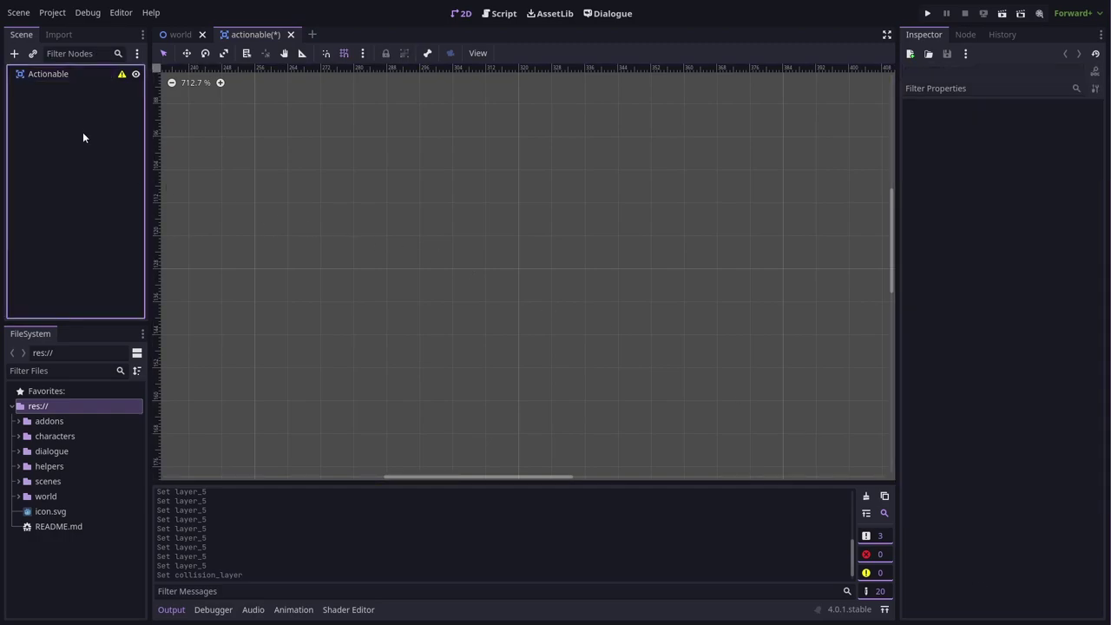
click(51, 73)
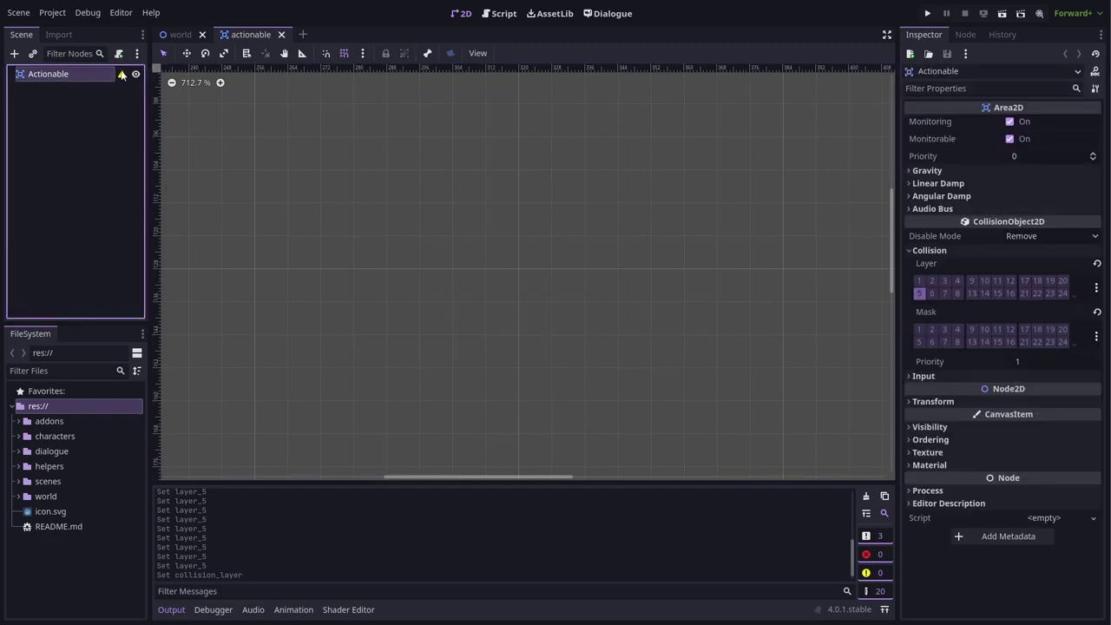
click(119, 53)
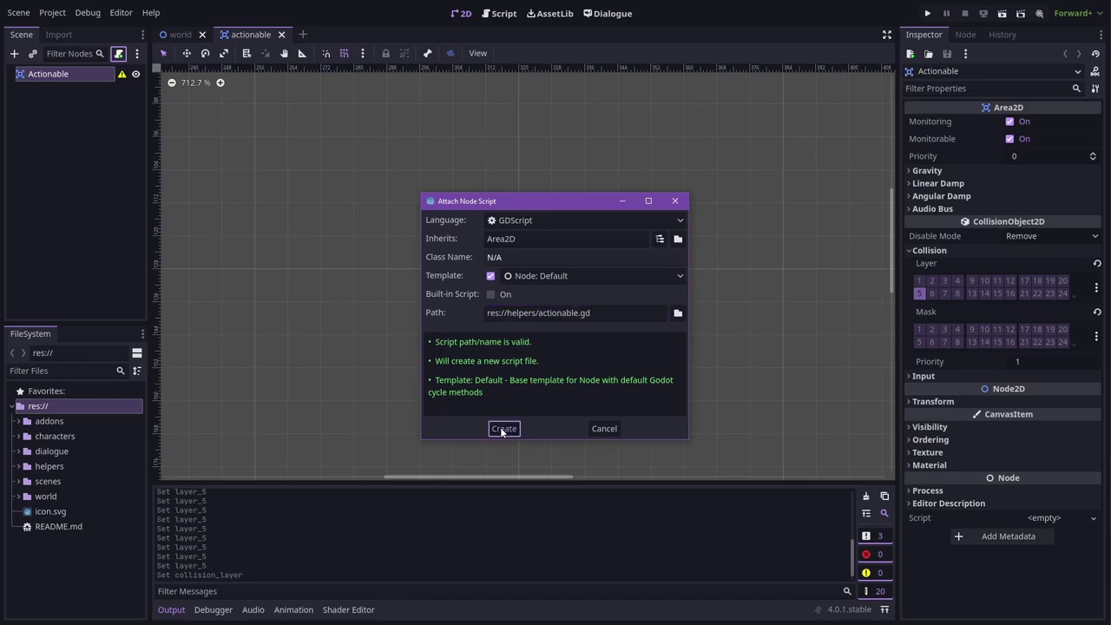
click(501, 428)
Write dialogue_resource and dialogue_start exports and an action() showing the balloon, then save
drag(347, 197, 300, 114)
text(@export var dialogue_resource: DialogueResource)
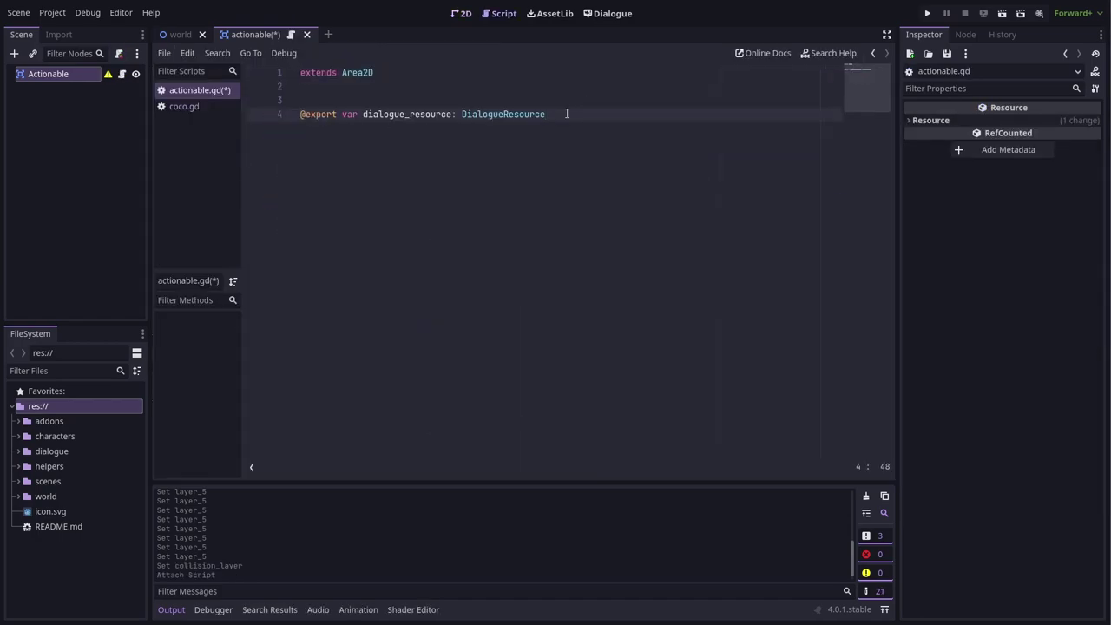
key(Return)
text(@export var dialogue_start: String = "start")
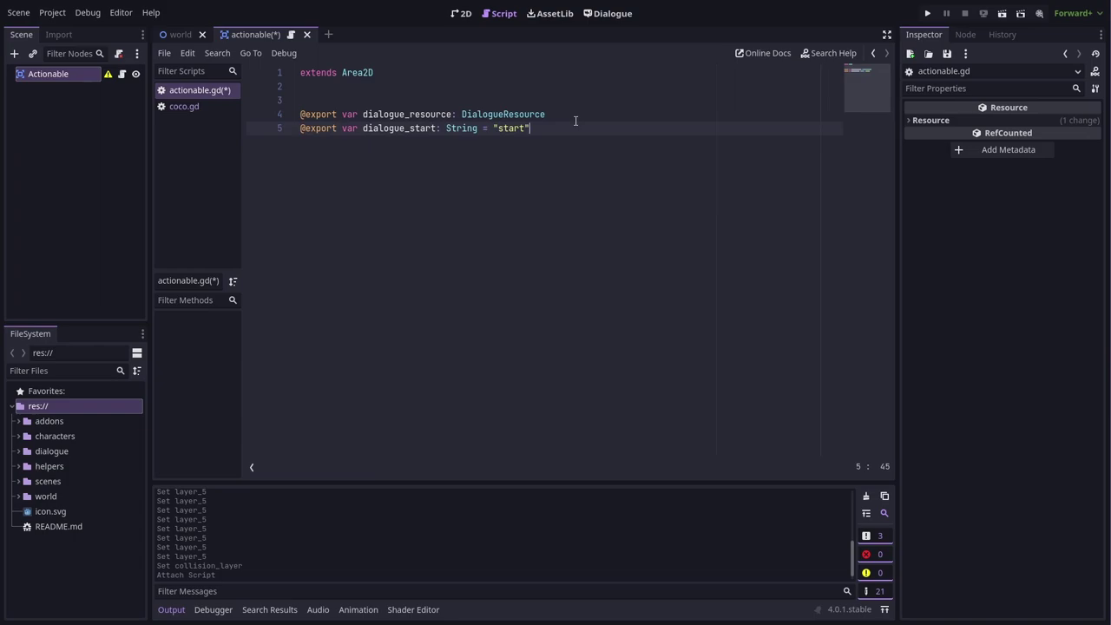
key(Return)
key(Return)
key(Return)
text(func action() -> void: 	DialogueManager.show_example_dialogue_balloon(dialogue_resource, dialogue_start))
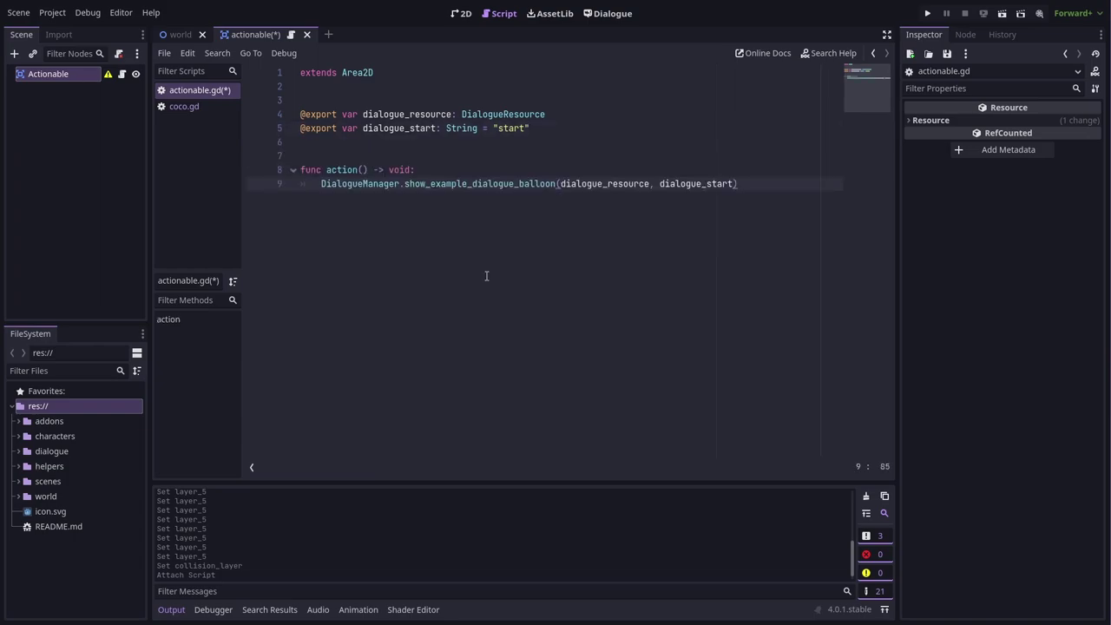
key(Up)
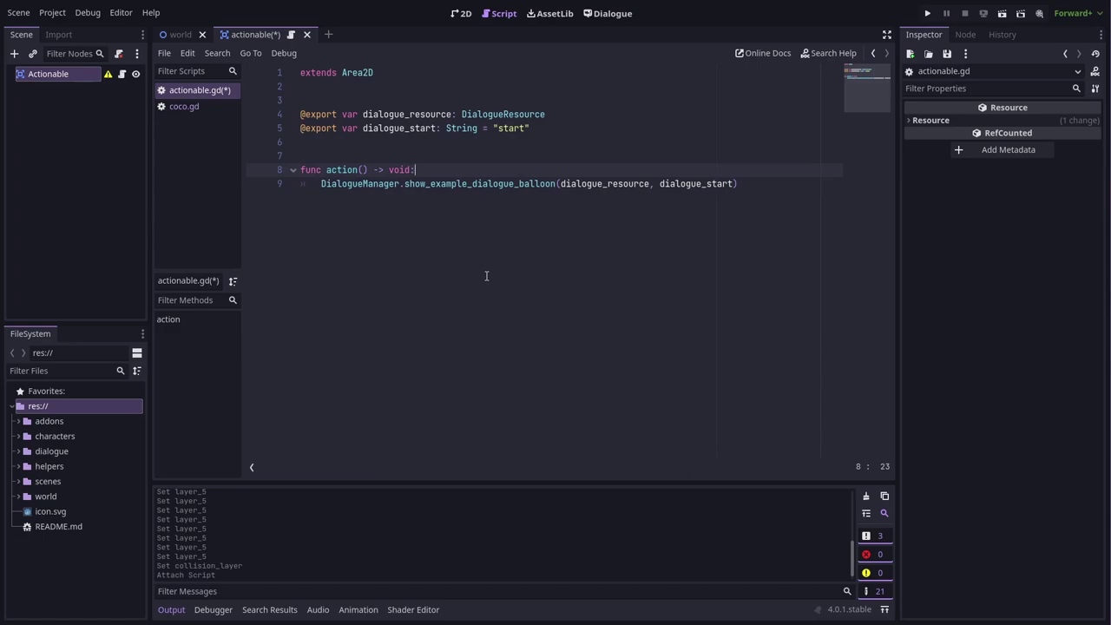
key(ctrl+s)
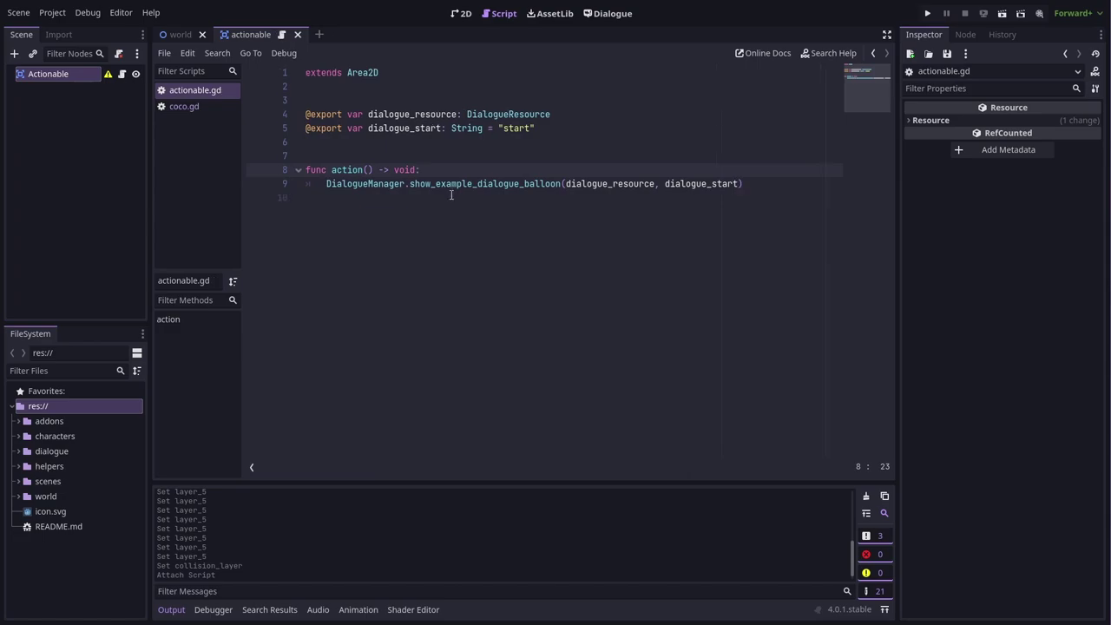
In the world scene, instance the Actionable scene as a child of Nathan
click(176, 34)
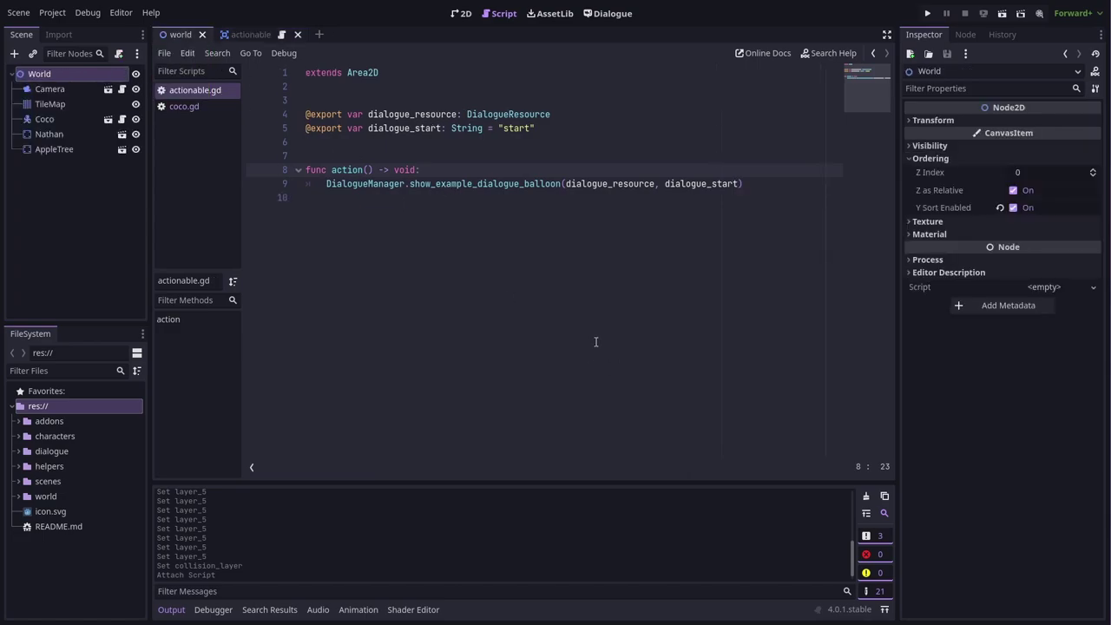
click(460, 13)
middle_drag(666, 204, 554, 220)
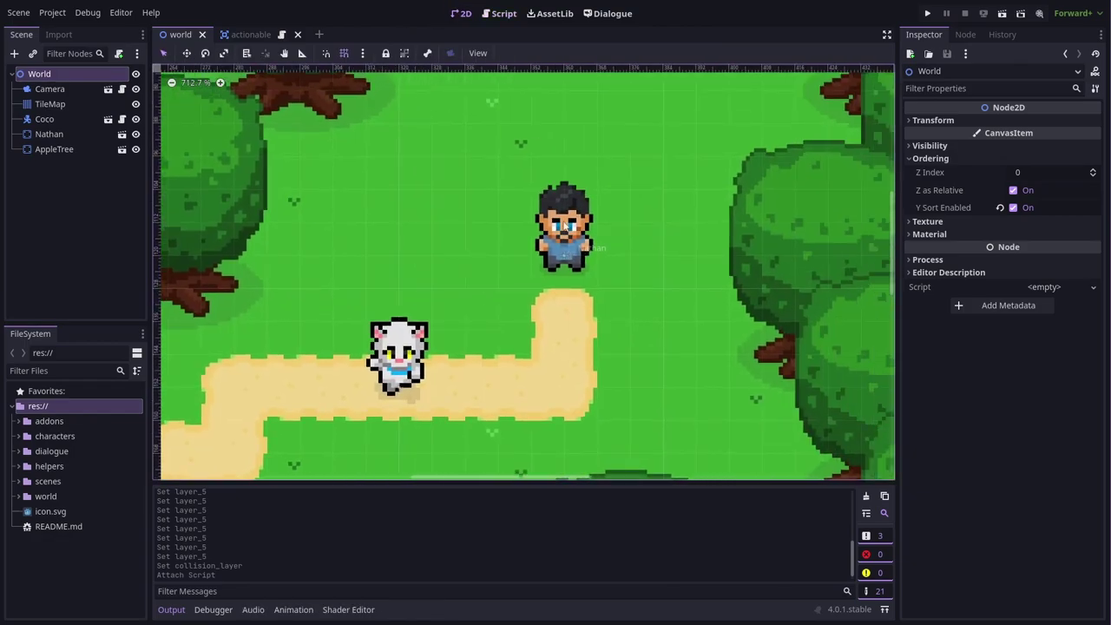
click(48, 134)
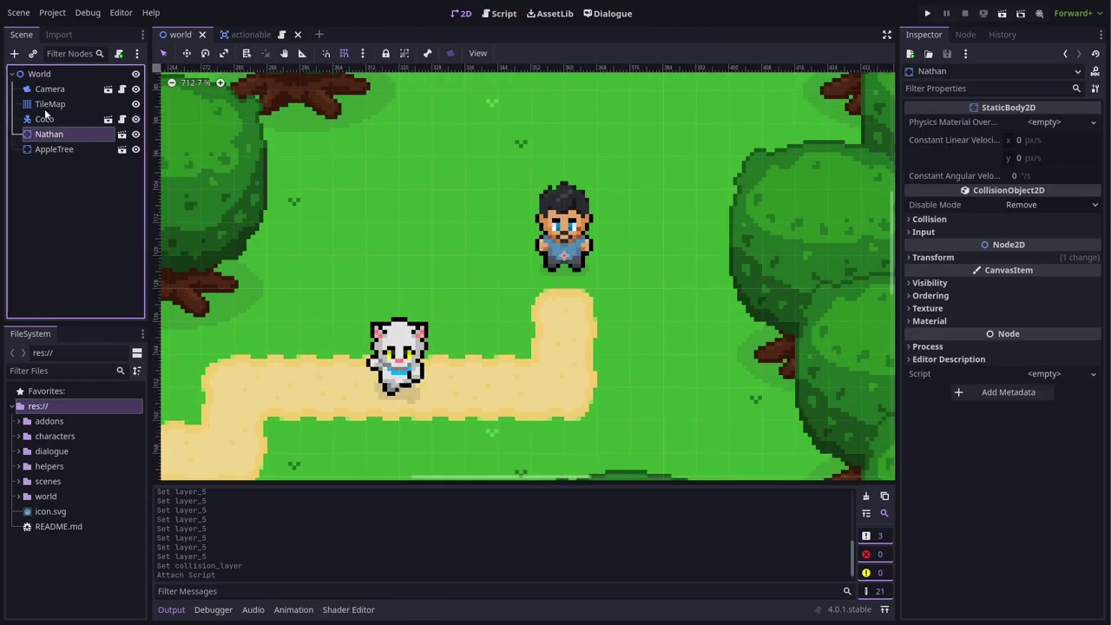
click(32, 53)
text(act)
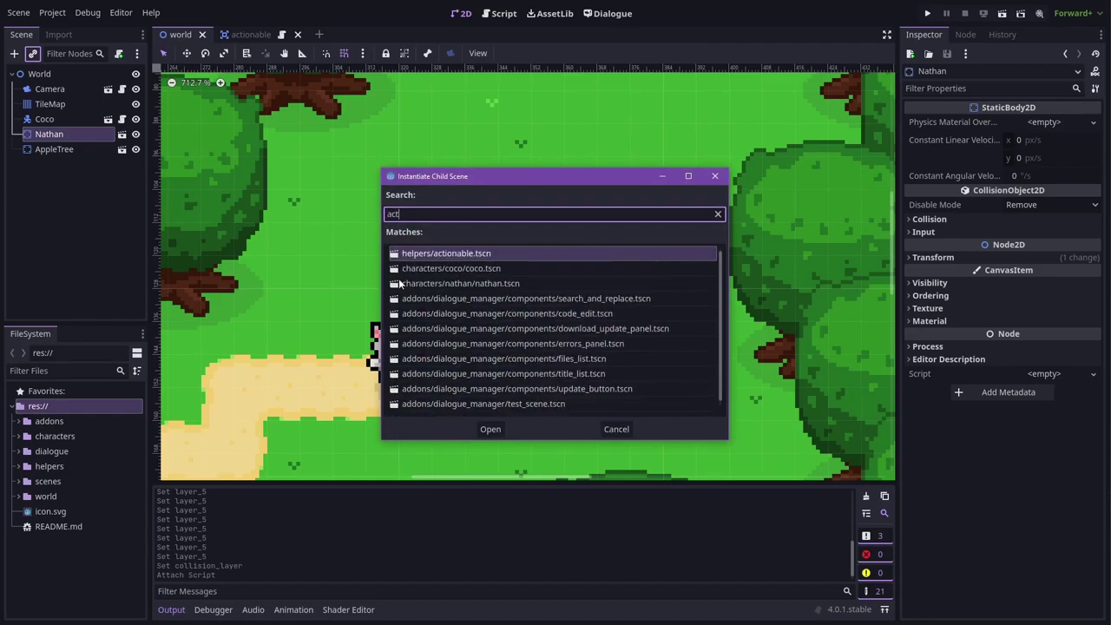
double_click(442, 252)
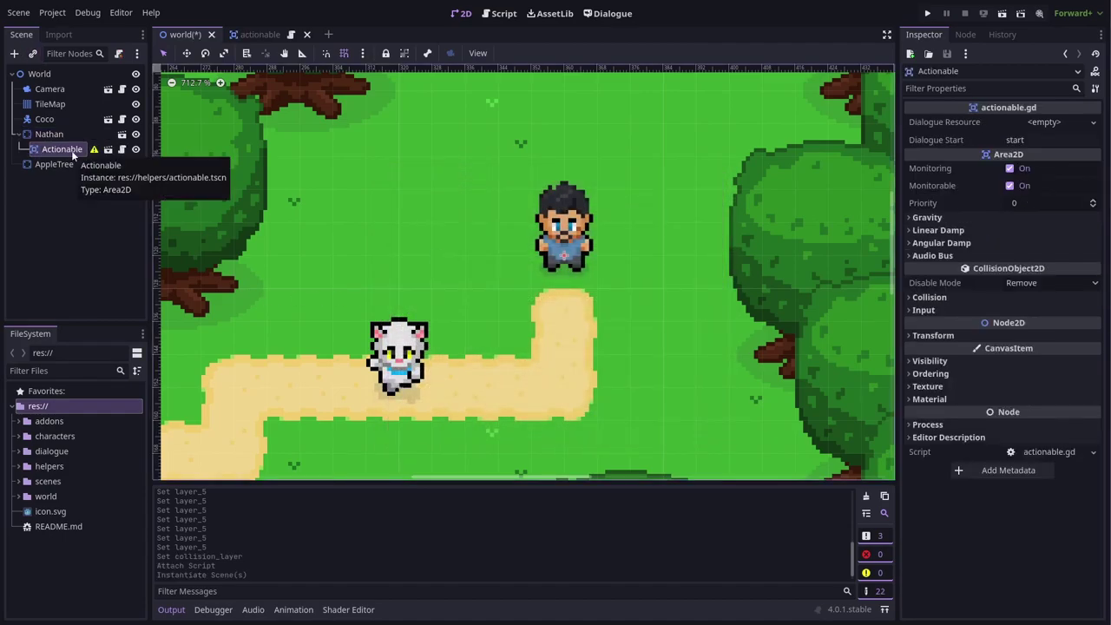
Add a CollisionShape2D with a small CircleShape2D around Nathan under Actionable
click(14, 53)
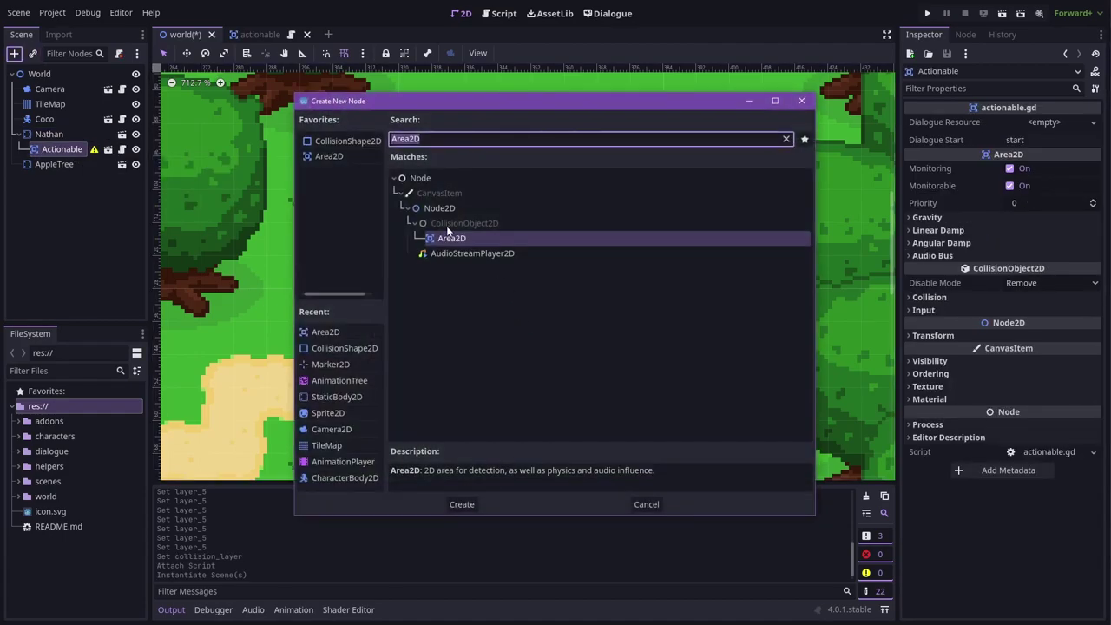
double_click(333, 141)
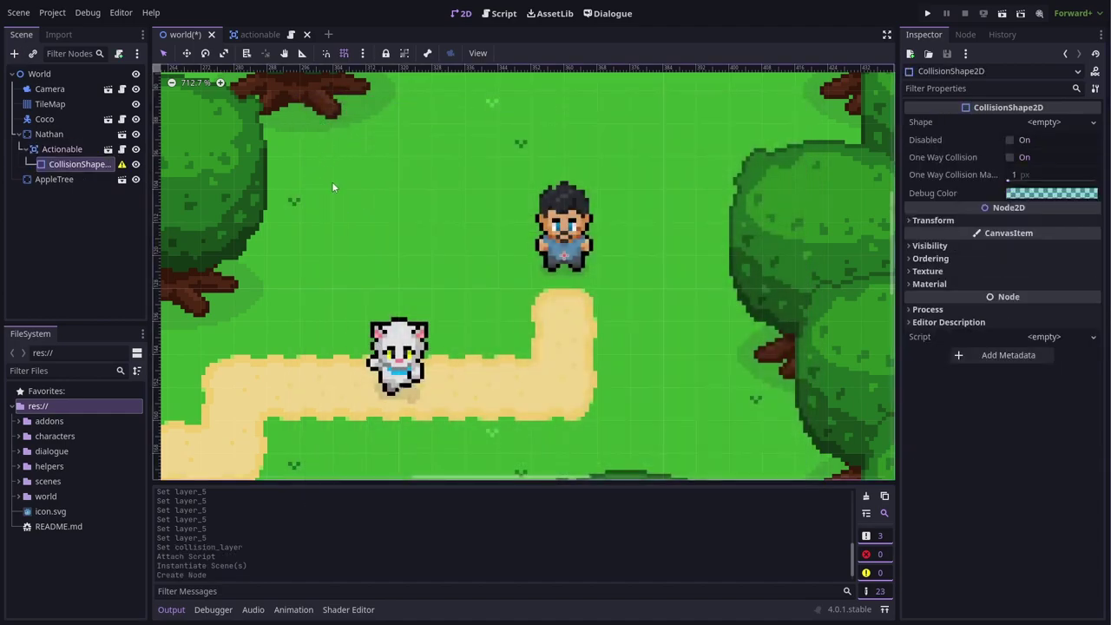
click(1041, 122)
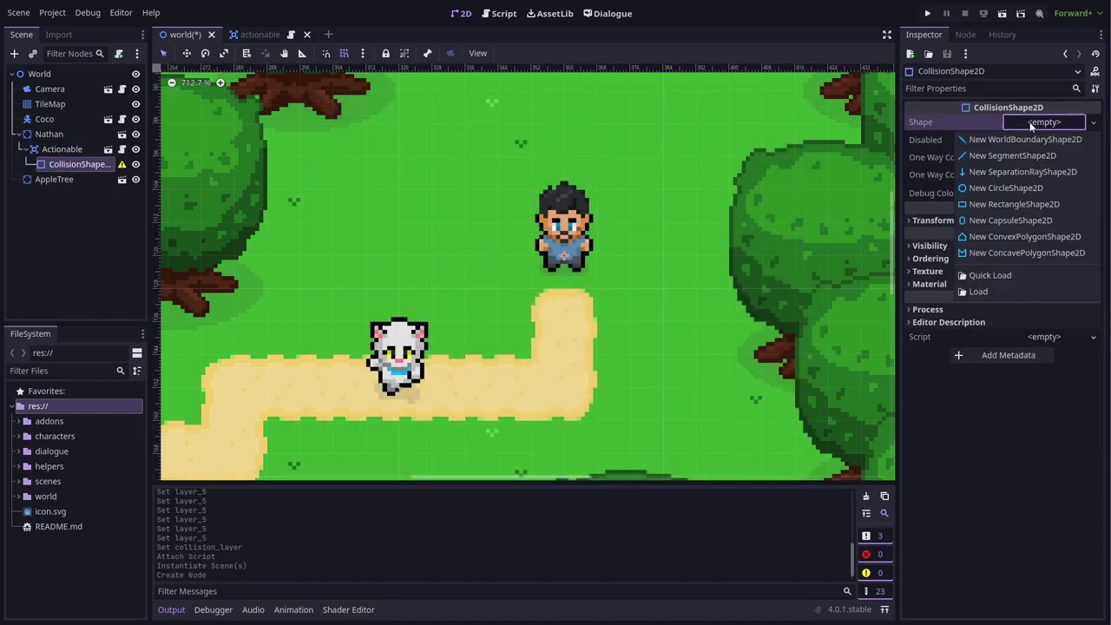
click(990, 191)
drag(605, 255, 597, 255)
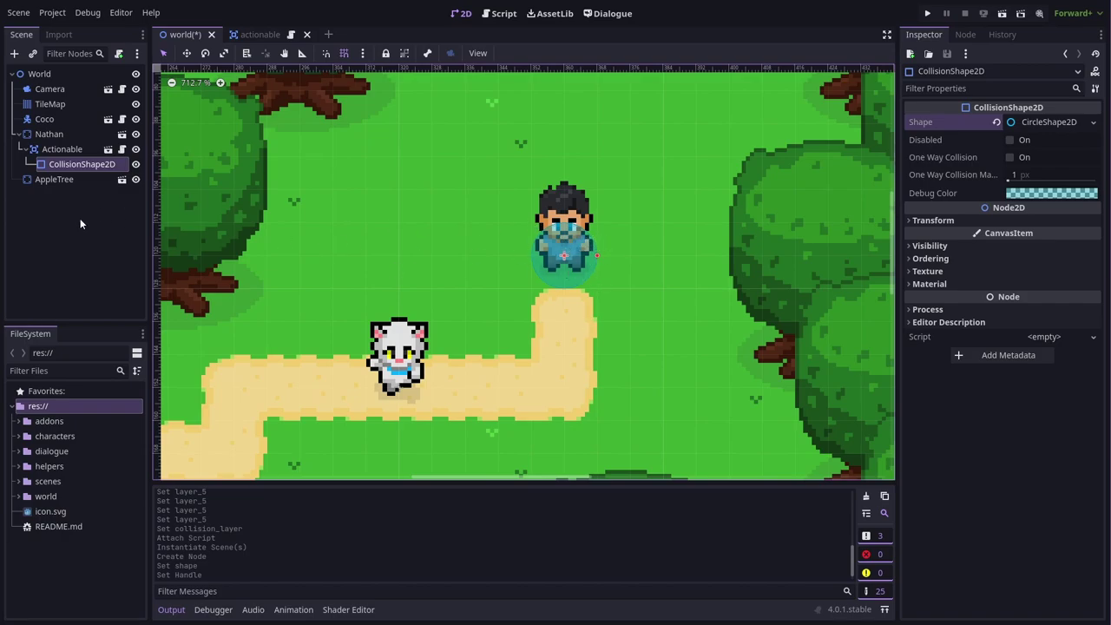
Set main.dialogue as Actionable's Dialogue Resource, save the world scene, then open coco's scene
click(62, 148)
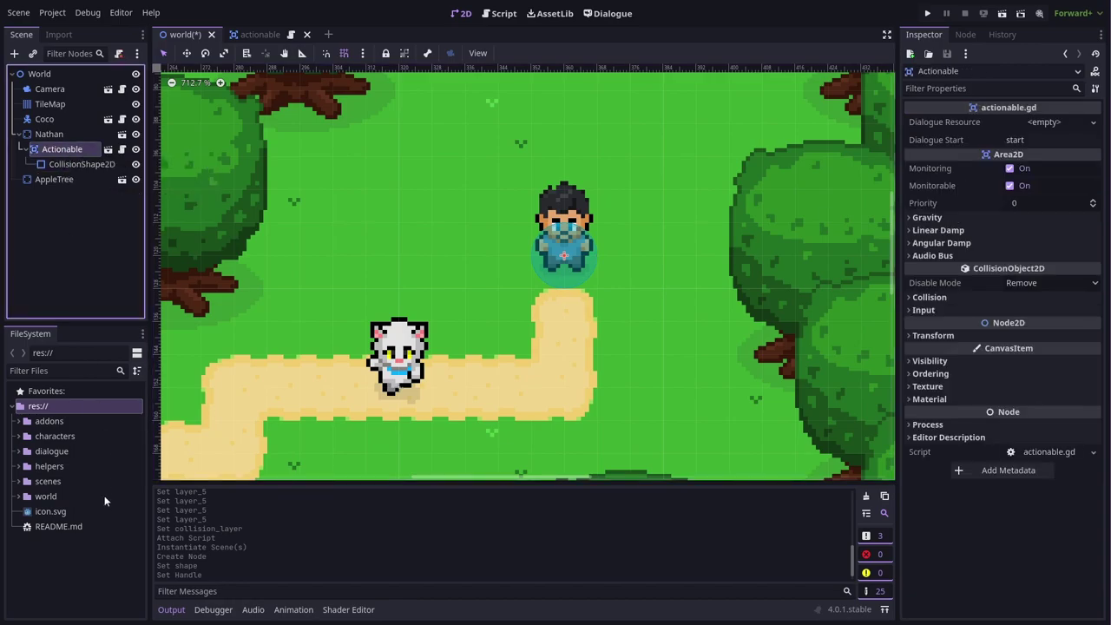
click(20, 450)
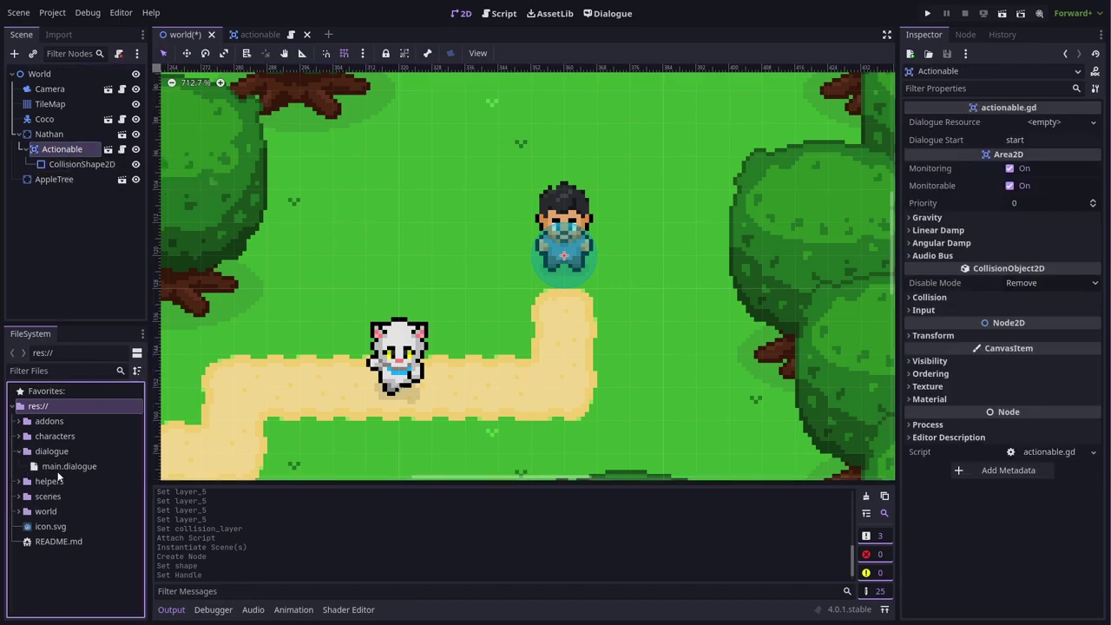
drag(62, 467, 1015, 123)
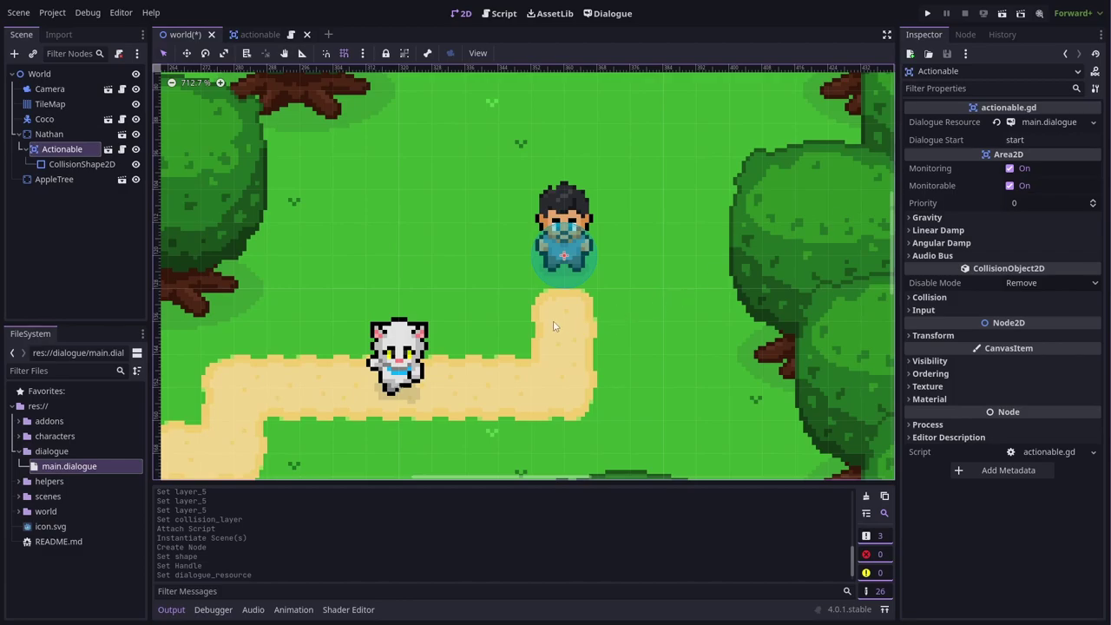
key(ctrl+s)
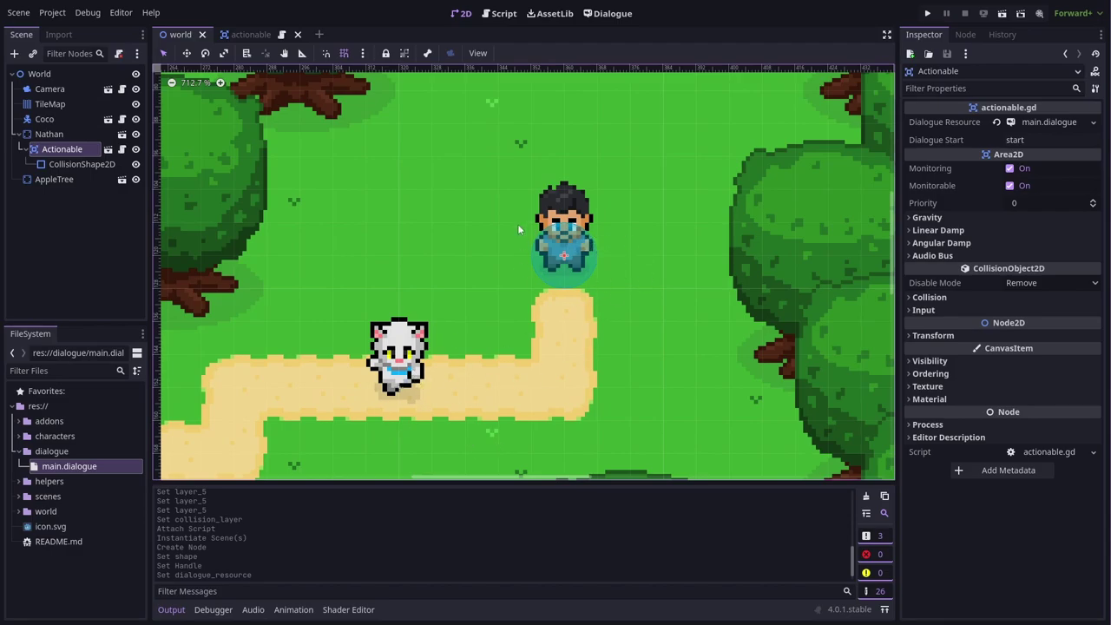
click(107, 119)
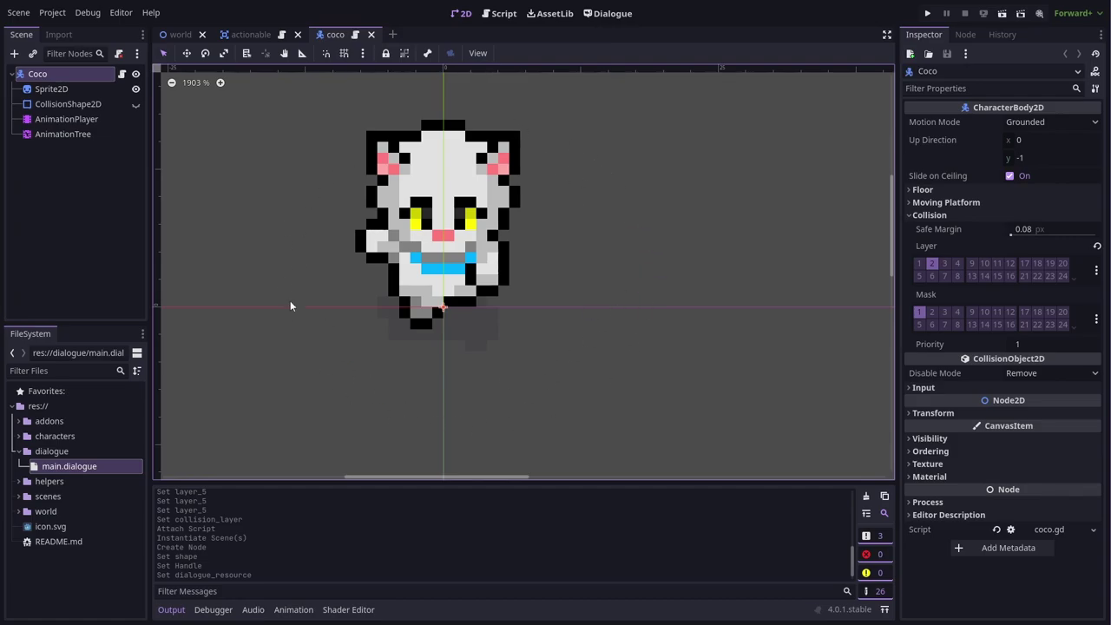
Add a Marker2D under Coco and rename it Direction
click(14, 53)
text(mark)
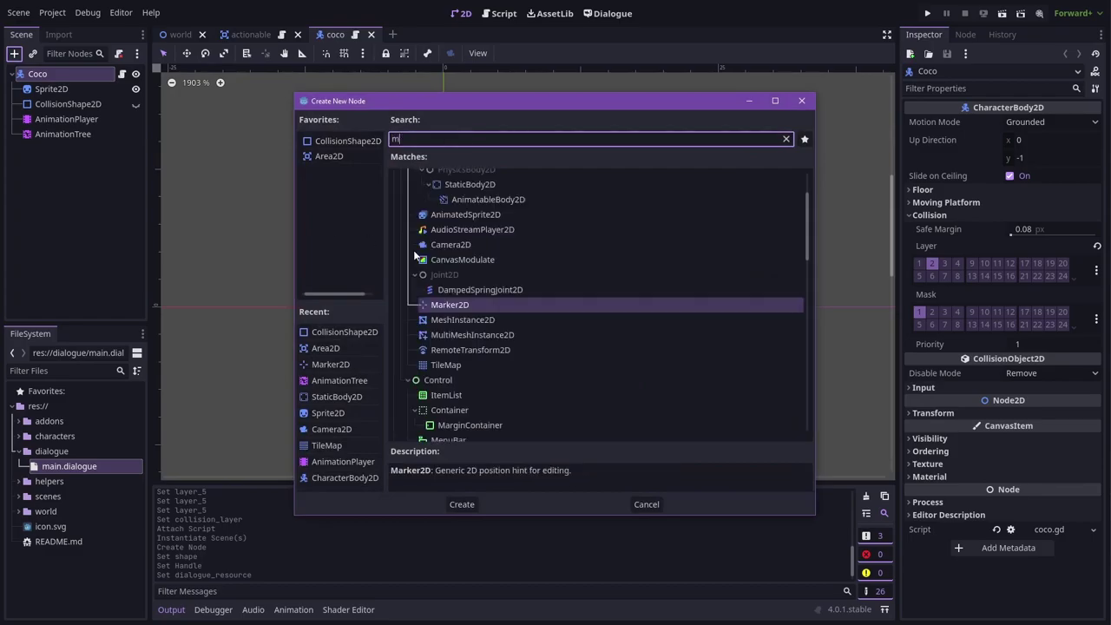
double_click(452, 223)
double_click(59, 153)
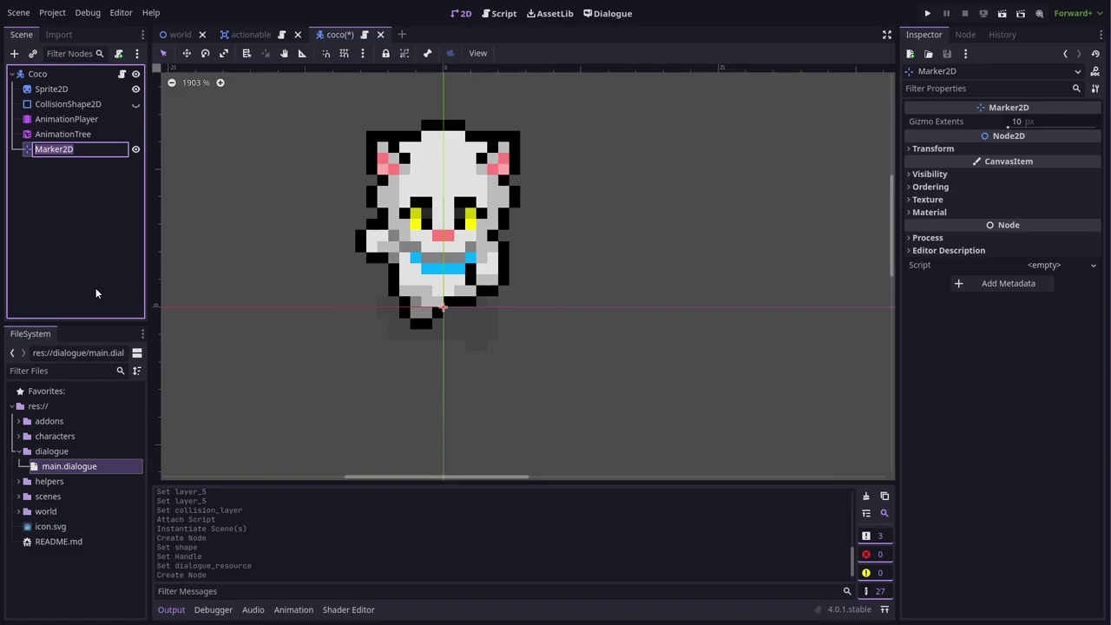
text(Direction)
key(Return)
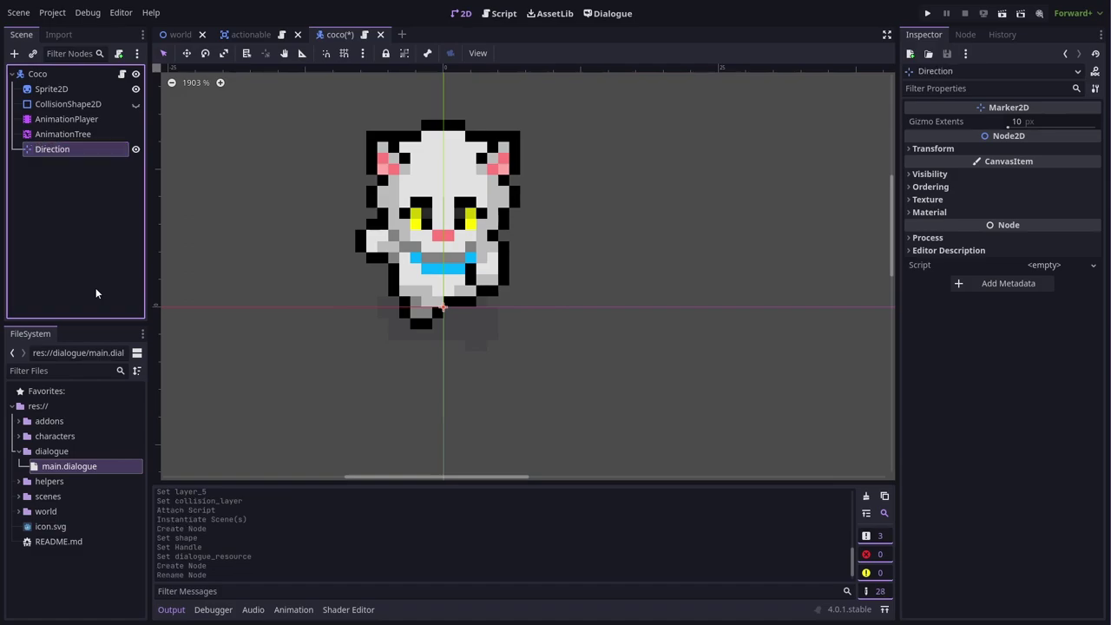
Add an Area2D under Direction with a small circular CollisionShape2D placed below Coco
click(14, 54)
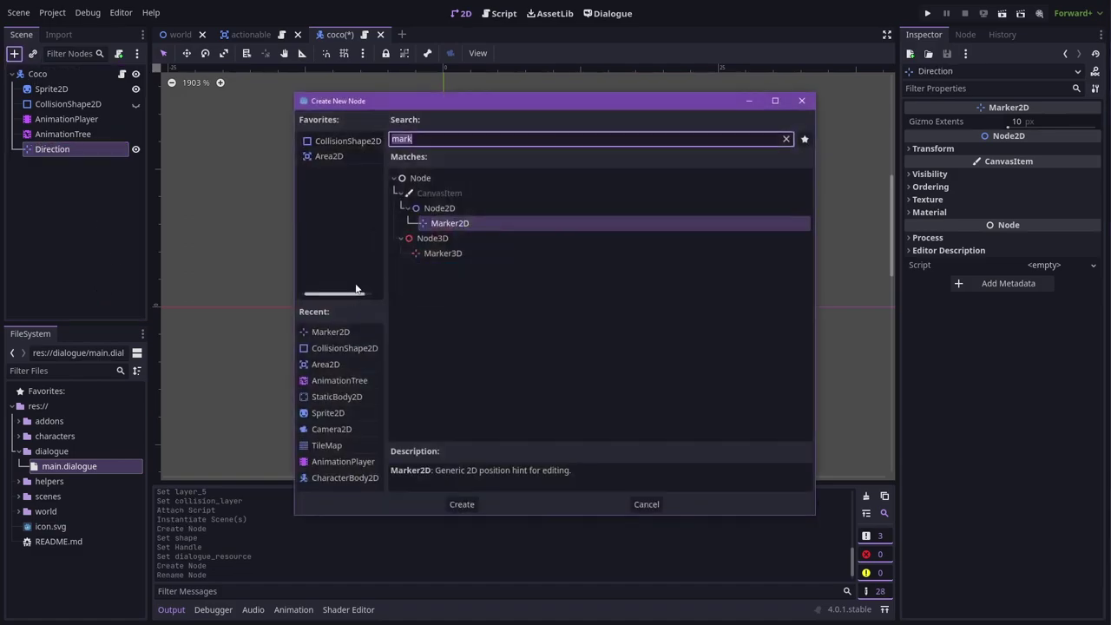
double_click(330, 159)
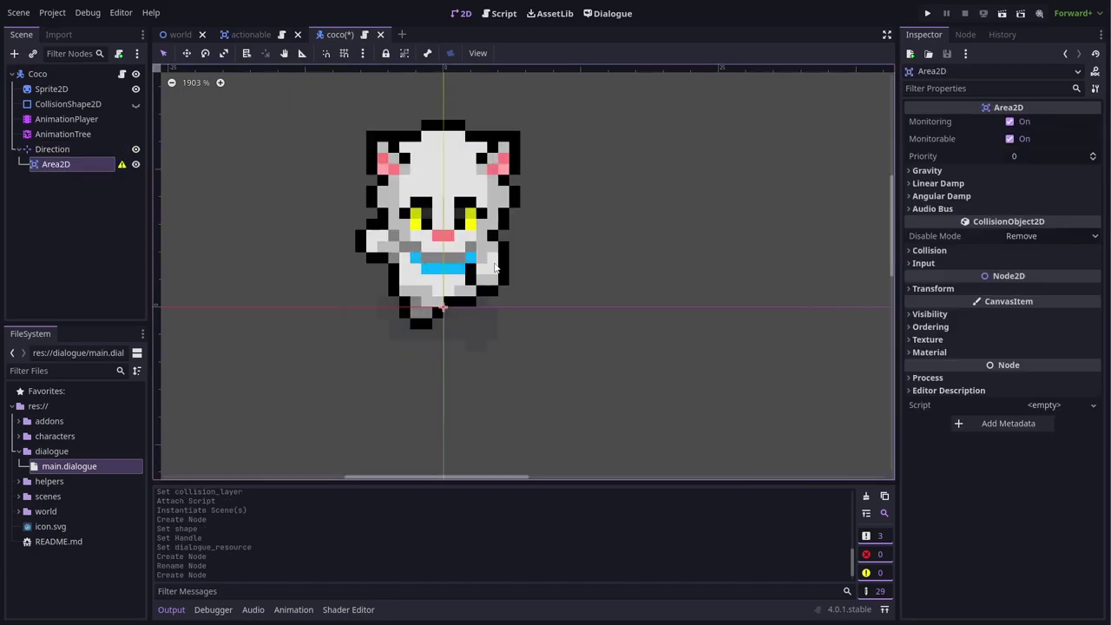
click(14, 54)
double_click(346, 139)
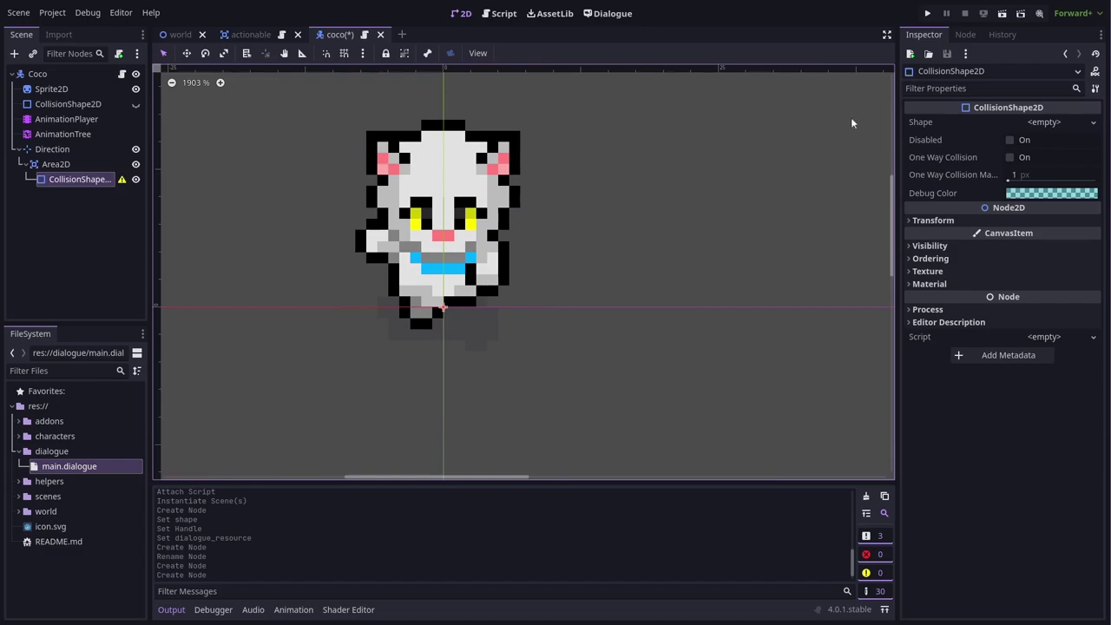
click(1050, 123)
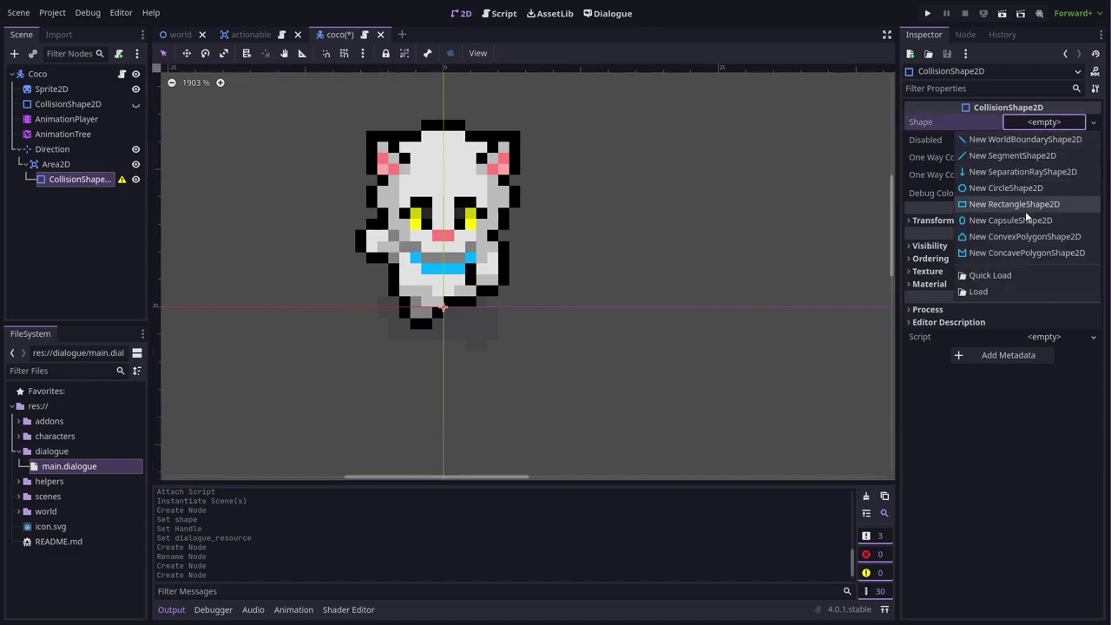
click(1011, 188)
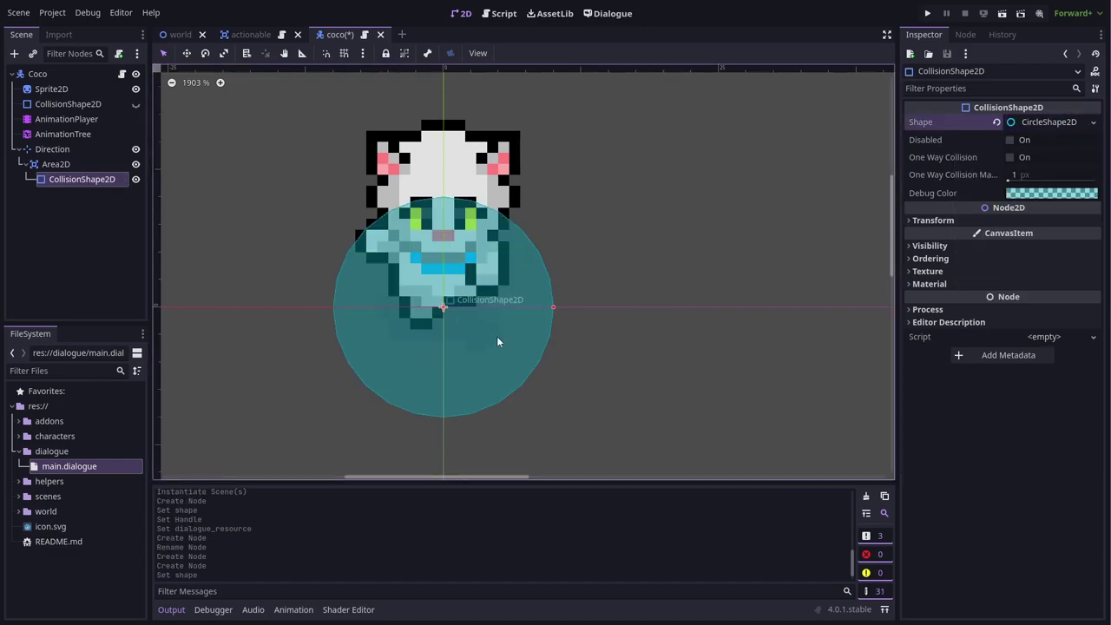
drag(552, 309, 488, 387)
Move Direction up 3 pixels and rename the Area2D to ActionableFinder
click(61, 149)
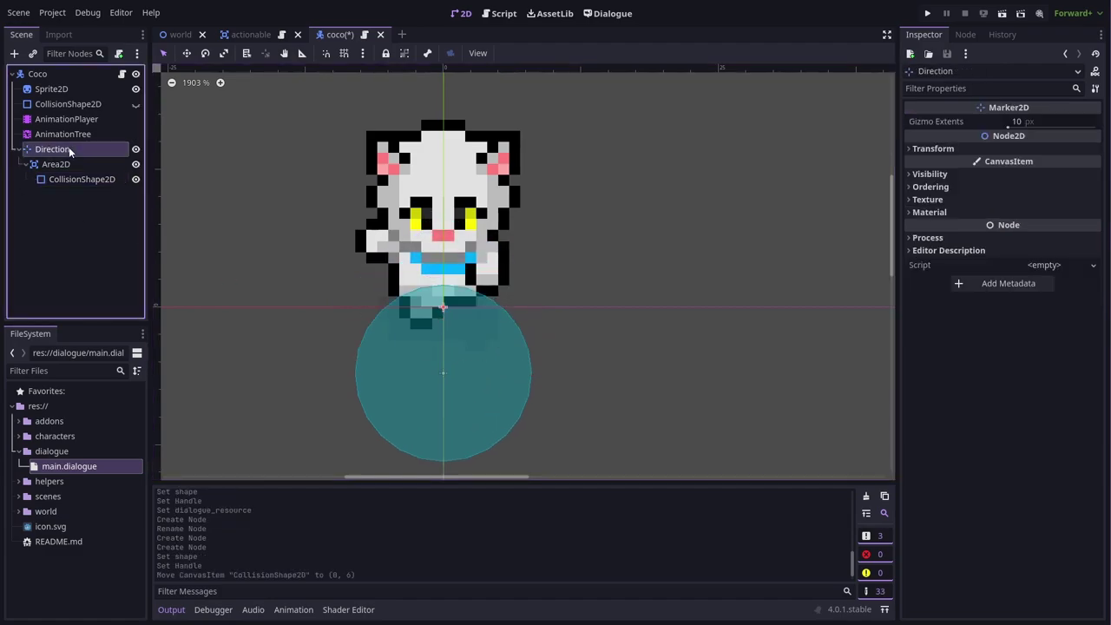
drag(610, 342, 609, 310)
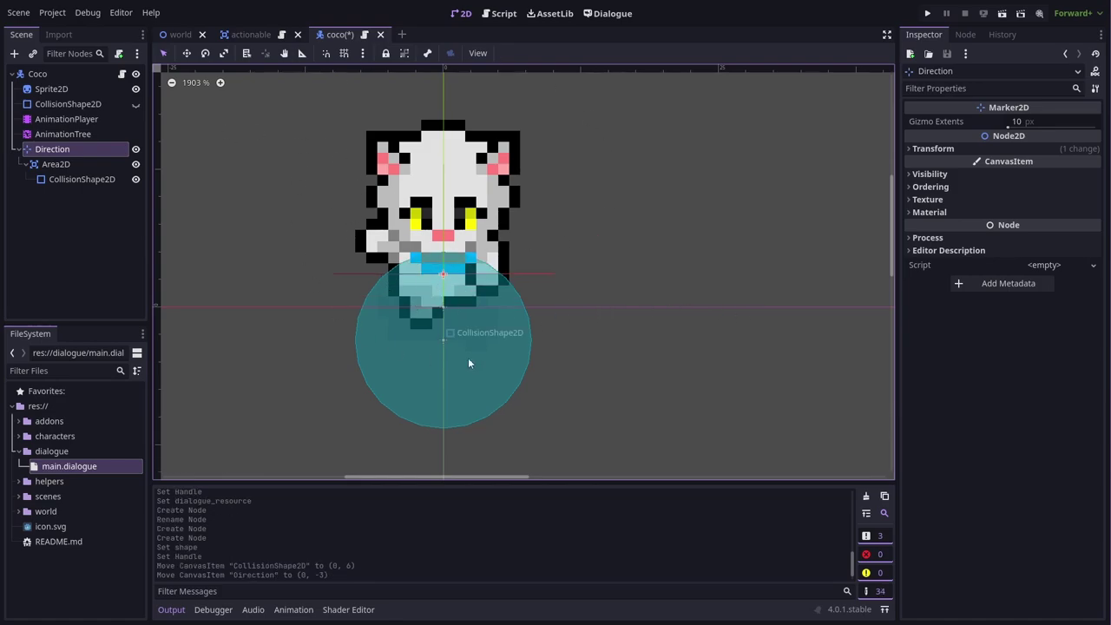
click(55, 163)
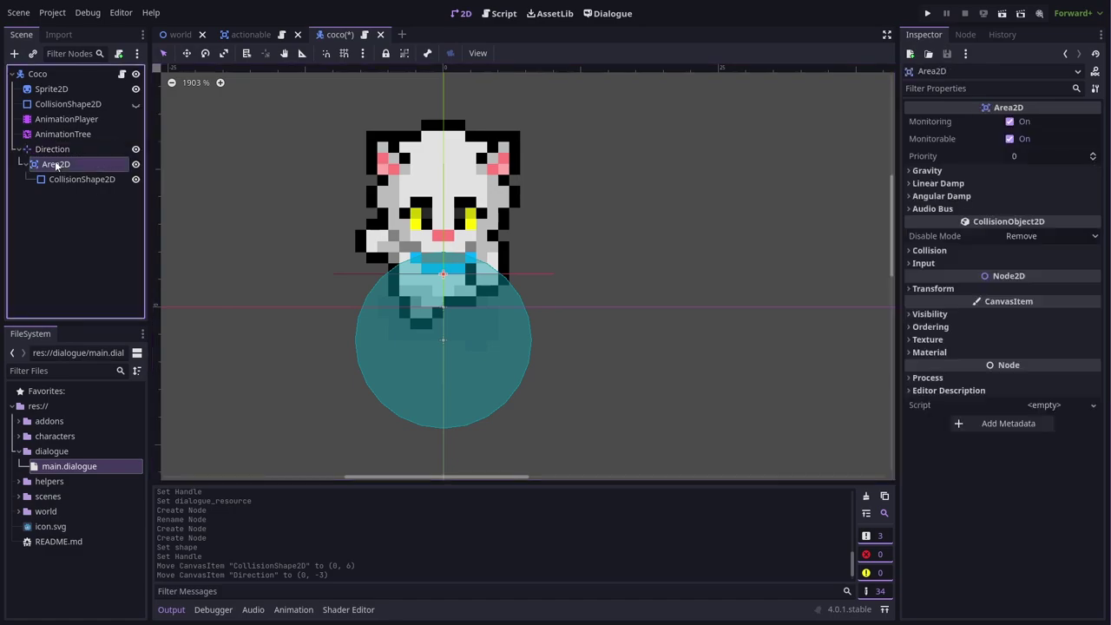
click(54, 163)
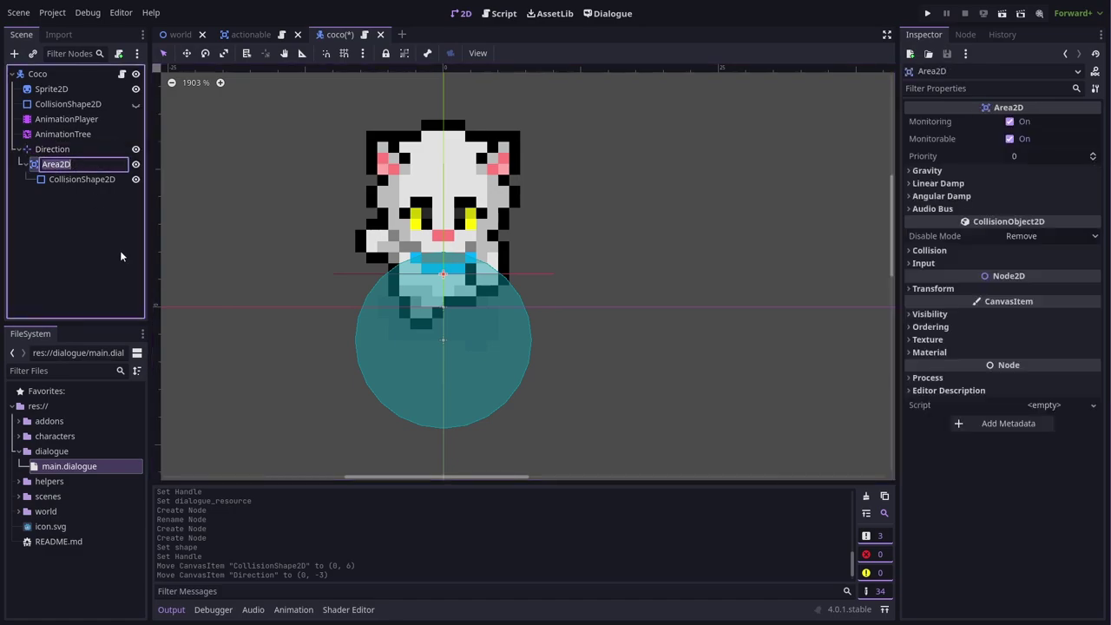
text(ActionableFinder)
key(Return)
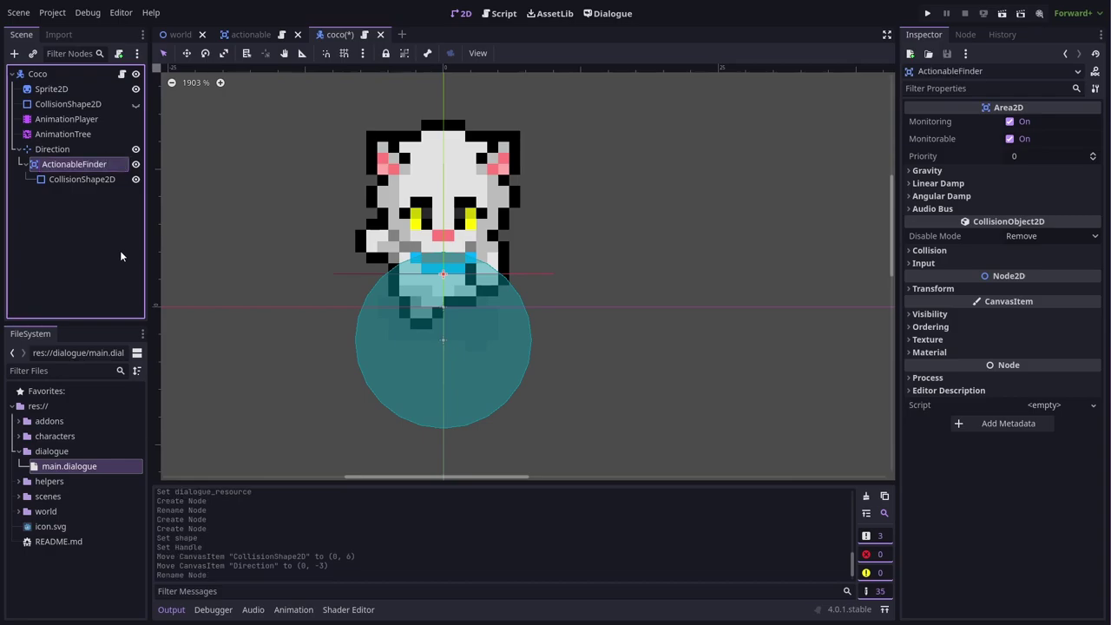
Clear collision layer 1 and mask 1, and set the mask to the Actionables layer only
click(911, 251)
click(919, 281)
click(919, 329)
click(1097, 335)
click(1021, 330)
click(903, 357)
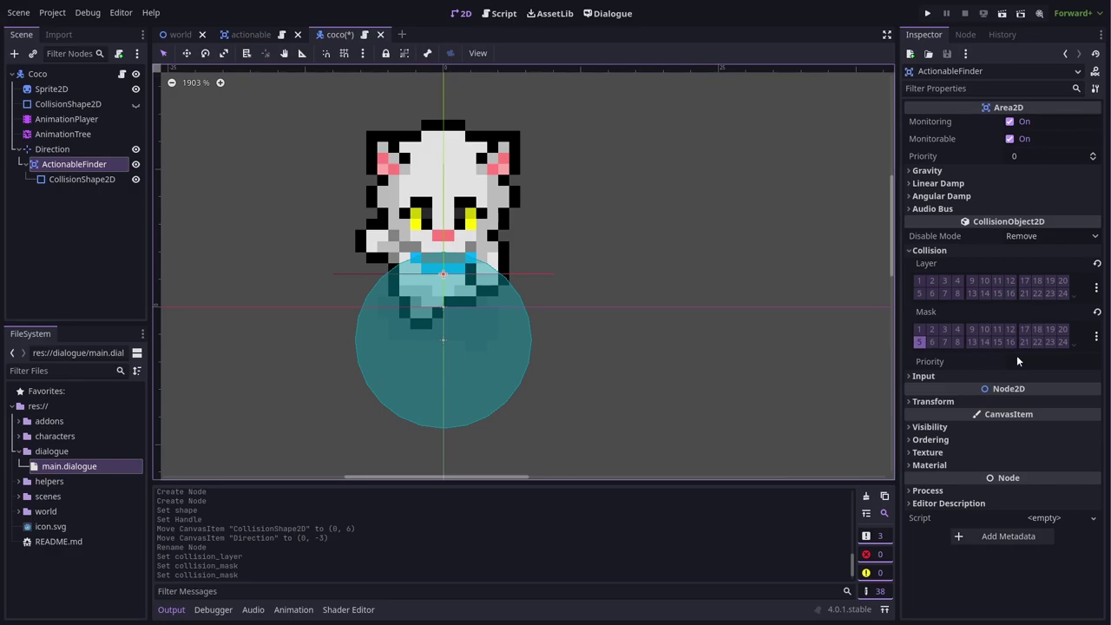
Save Coco's scene and key Direction's rotation at 0 in the idle_down animation
key(ctrl+s)
click(283, 366)
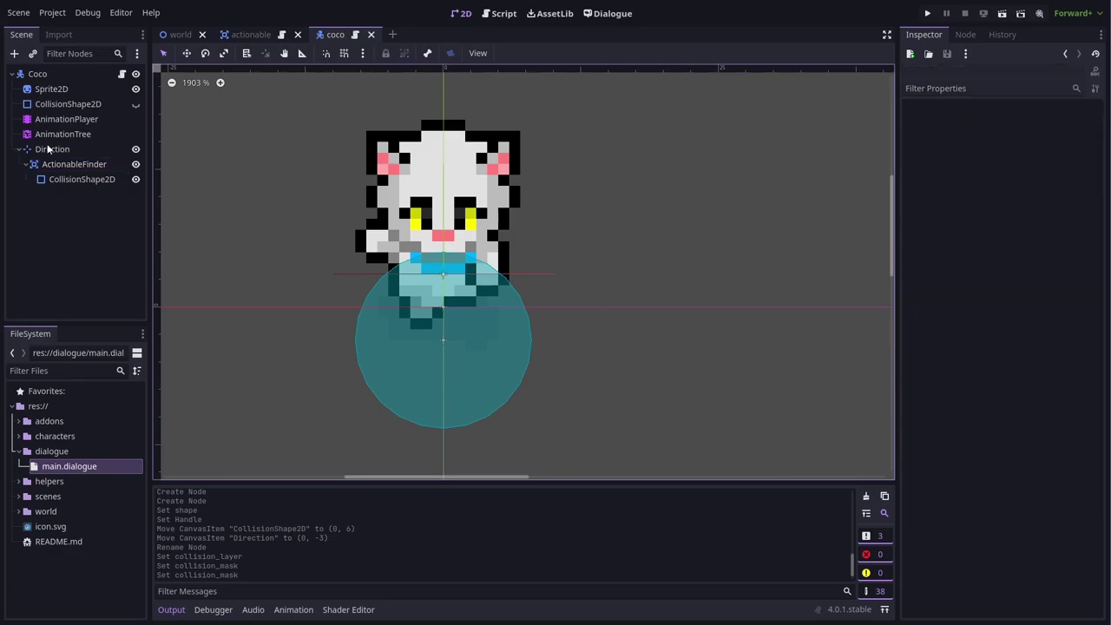
click(69, 119)
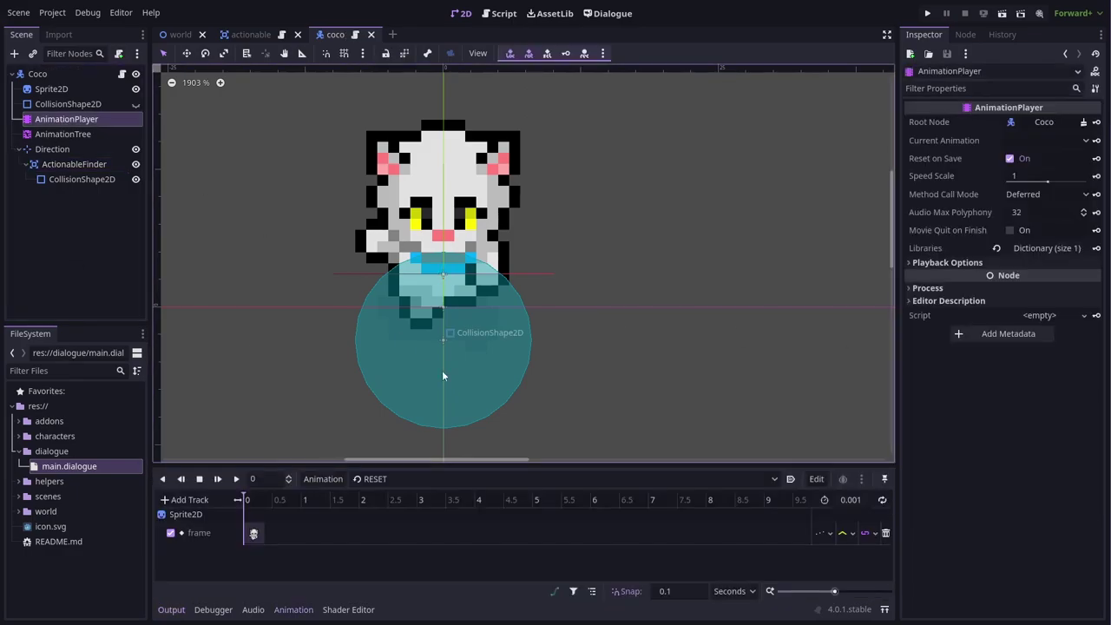
click(392, 484)
click(409, 511)
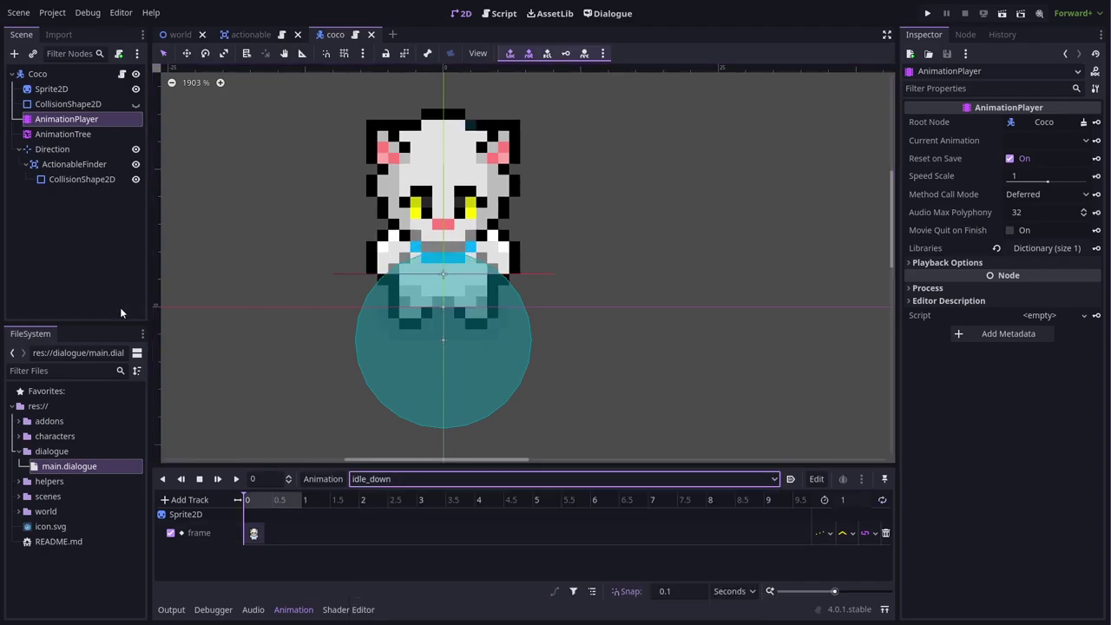
click(52, 148)
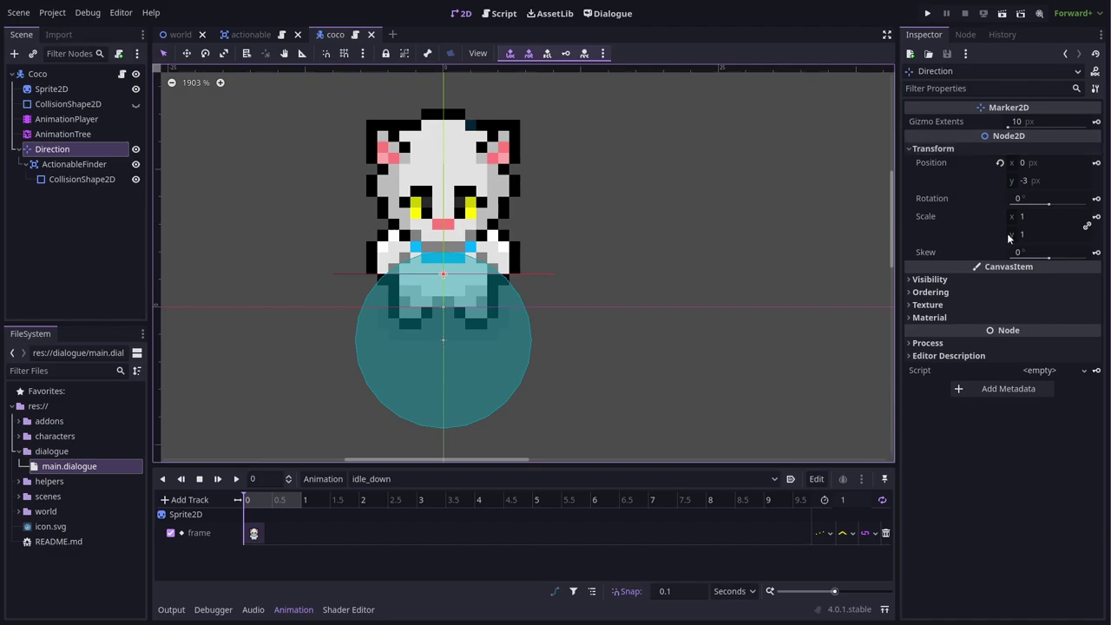
click(1095, 199)
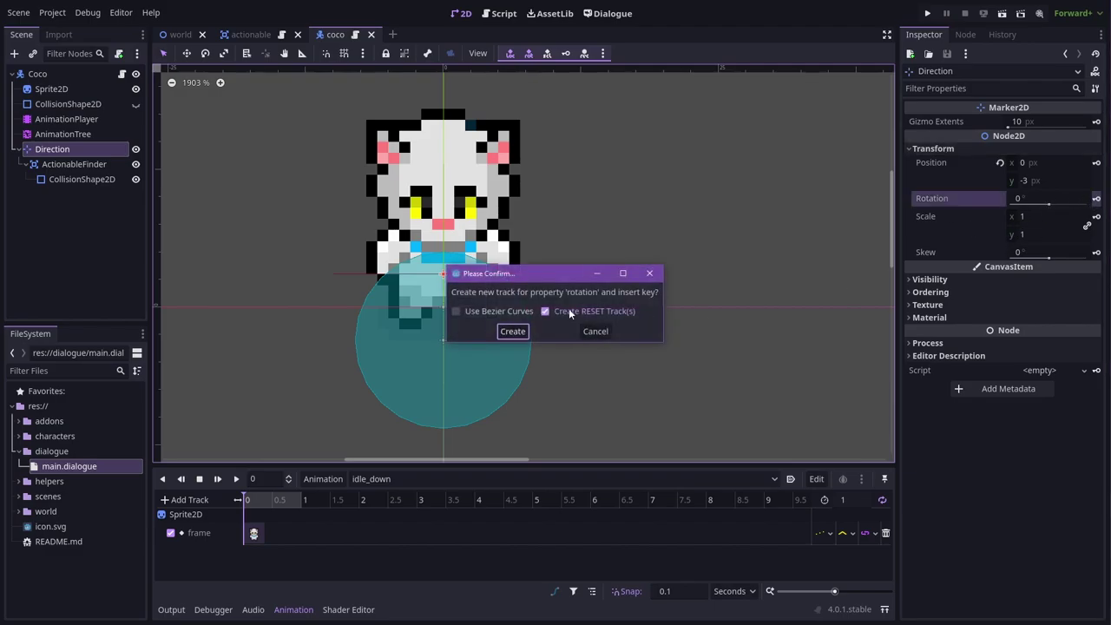
click(513, 331)
Key Direction's rotation at 90 in the idle_left animation
click(373, 479)
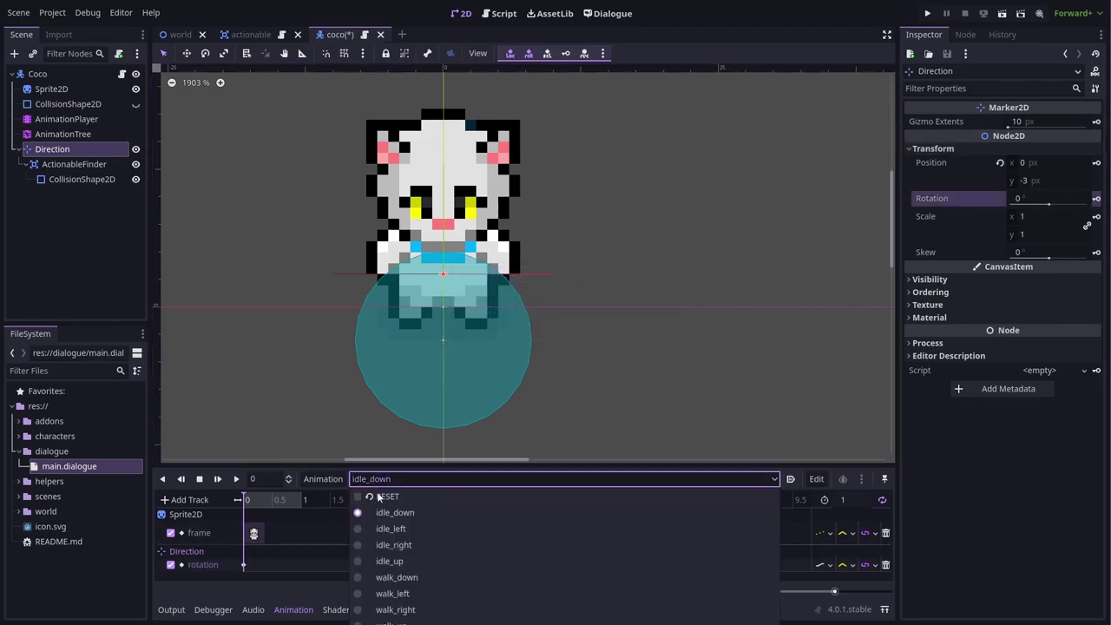
click(401, 529)
click(1026, 199)
text(90)
key(Return)
click(1095, 198)
click(517, 331)
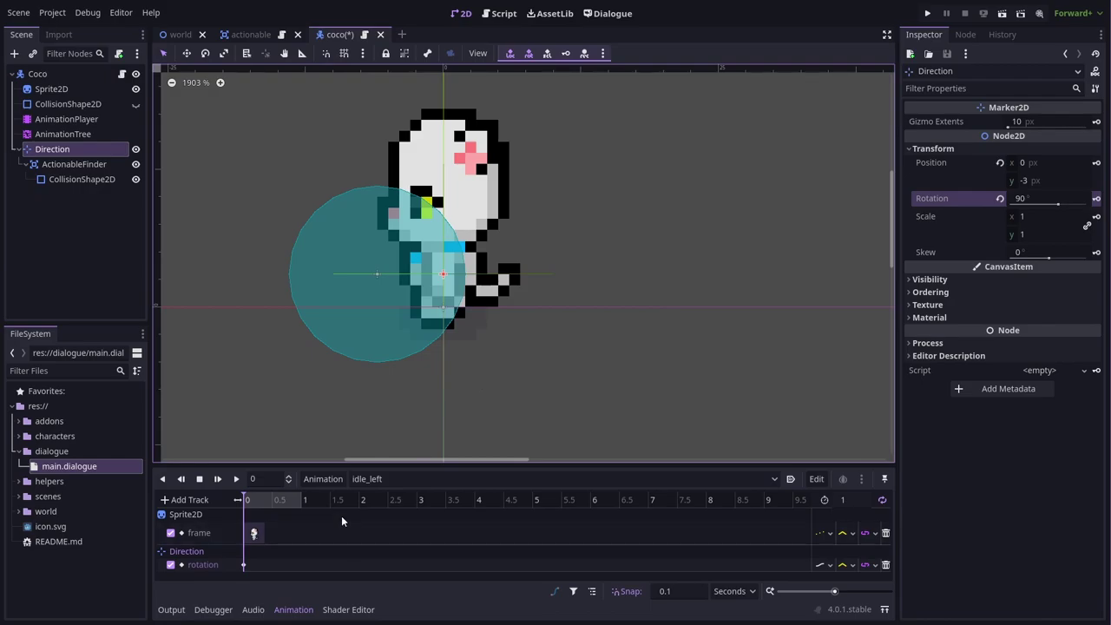
Set Direction's rotation to -90 and 180 for the remaining idle facings
click(1026, 199)
text(-90)
key(Return)
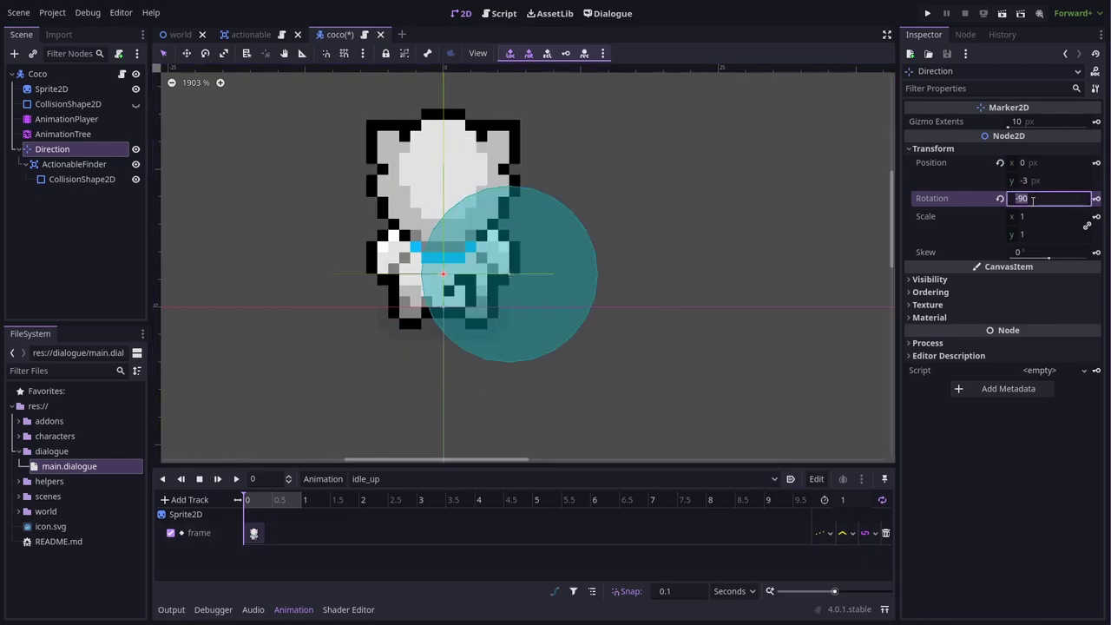
text(180)
key(Return)
Set Direction's rotation to 0, 90, -90 and 180 for walk_down, walk_left, walk_right and walk_up
text(0)
key(Return)
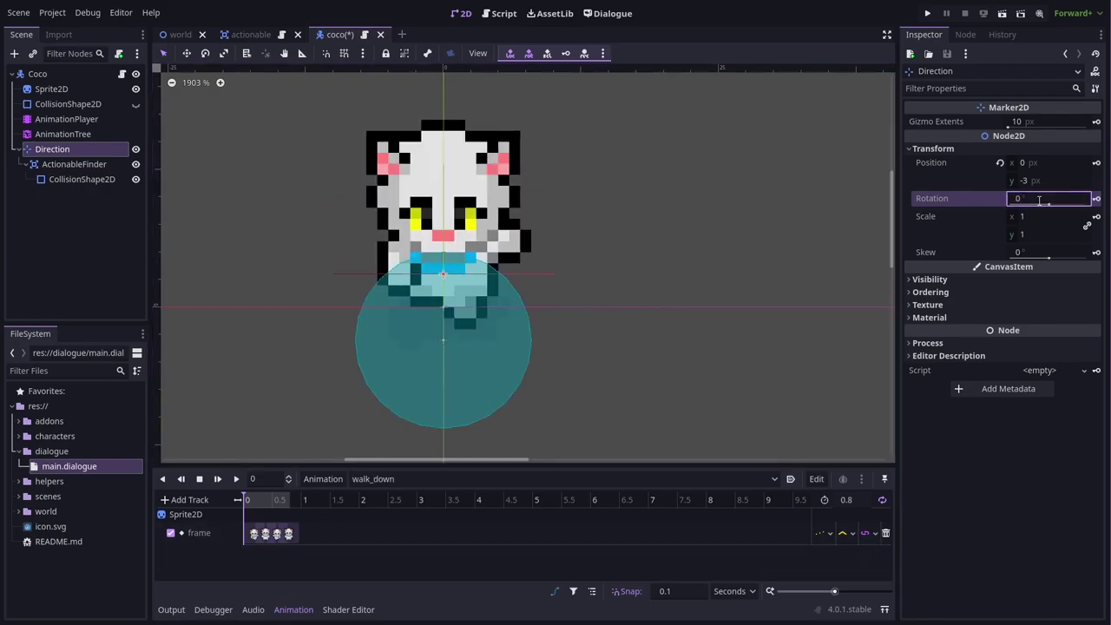
text(90)
key(Return)
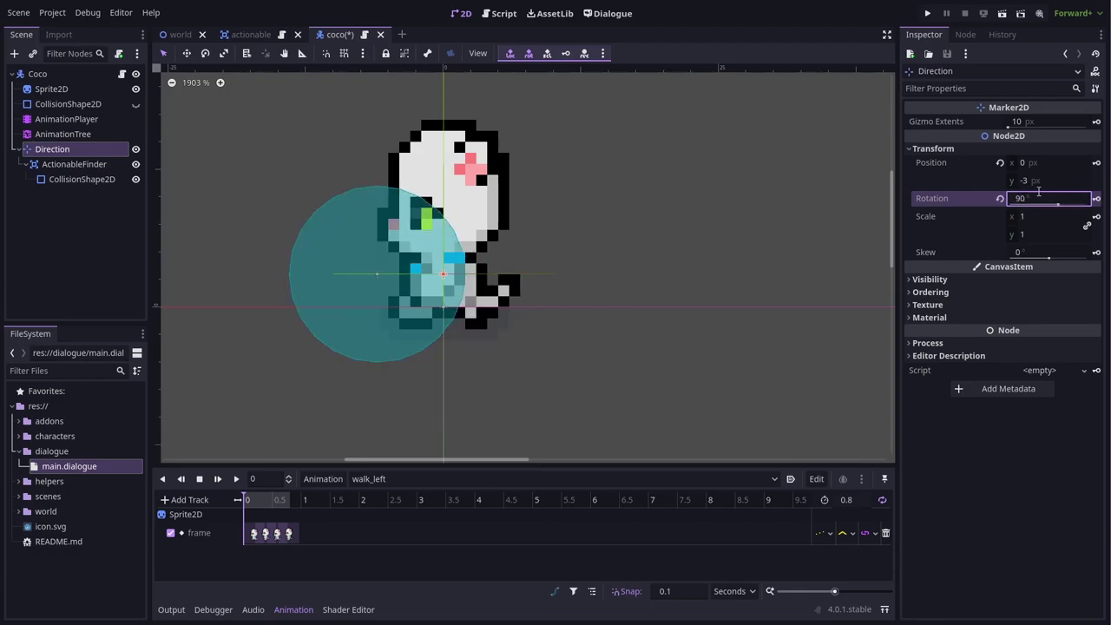
text(-90)
key(Return)
text(180)
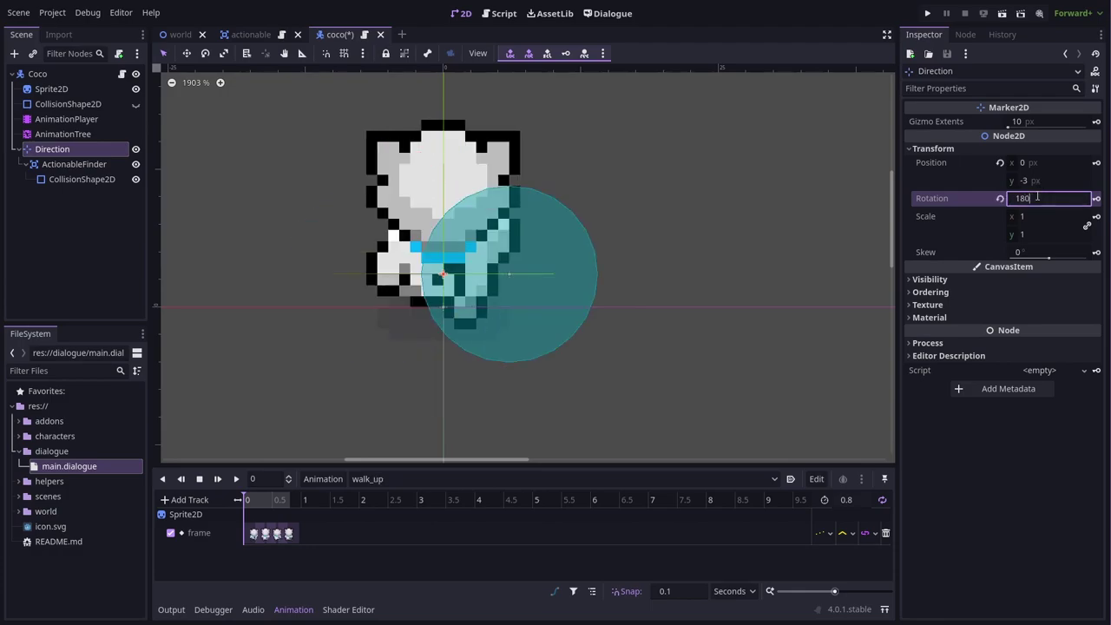
key(Return)
click(69, 278)
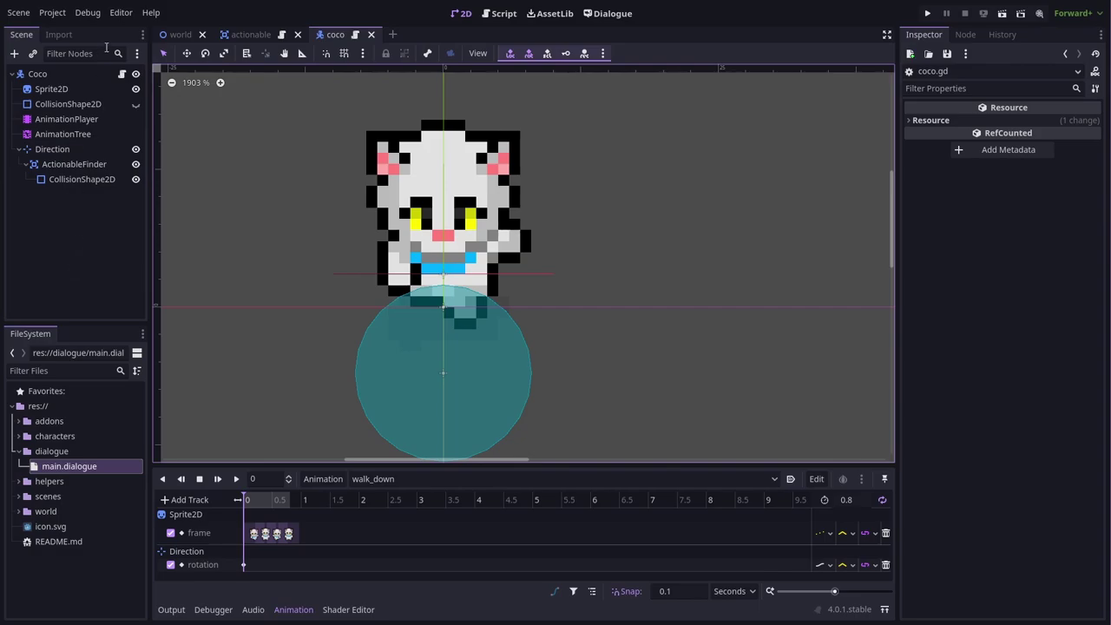
click(122, 74)
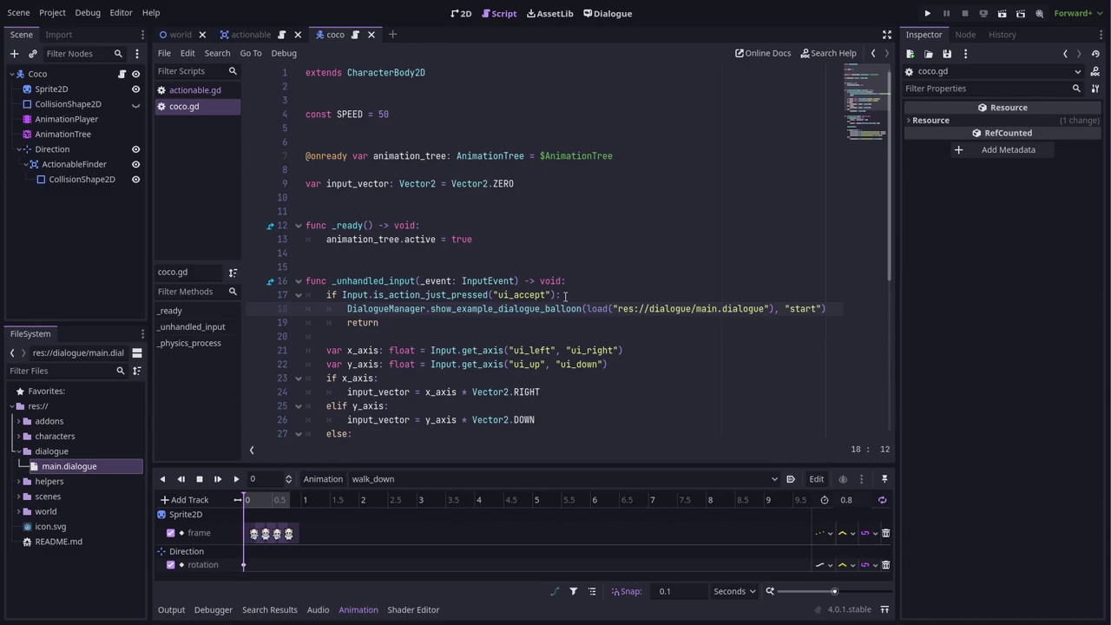
click(635, 156)
key(Return)
text(@onready var actionable_finder: Area2D = $Direction/ActionableFinder)
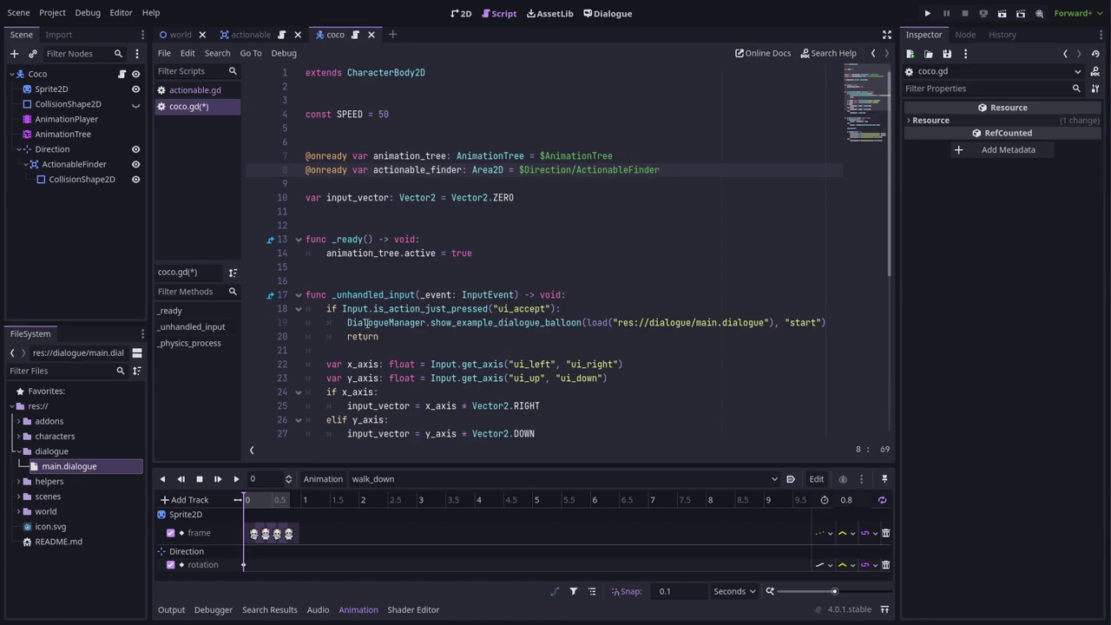
Replace the ui_accept block with code calling action() on the first overlapping actionable
click(392, 336)
key(shift+Up)
key(shift+Up)
key(shift+Home)
text(if Input.is_action_just_pressed("ui_accept"): 		var actionables = actionable_finder.get_overlapping_areas() 		if actionables.size() > 0: 			actionables[0].action() 			return)
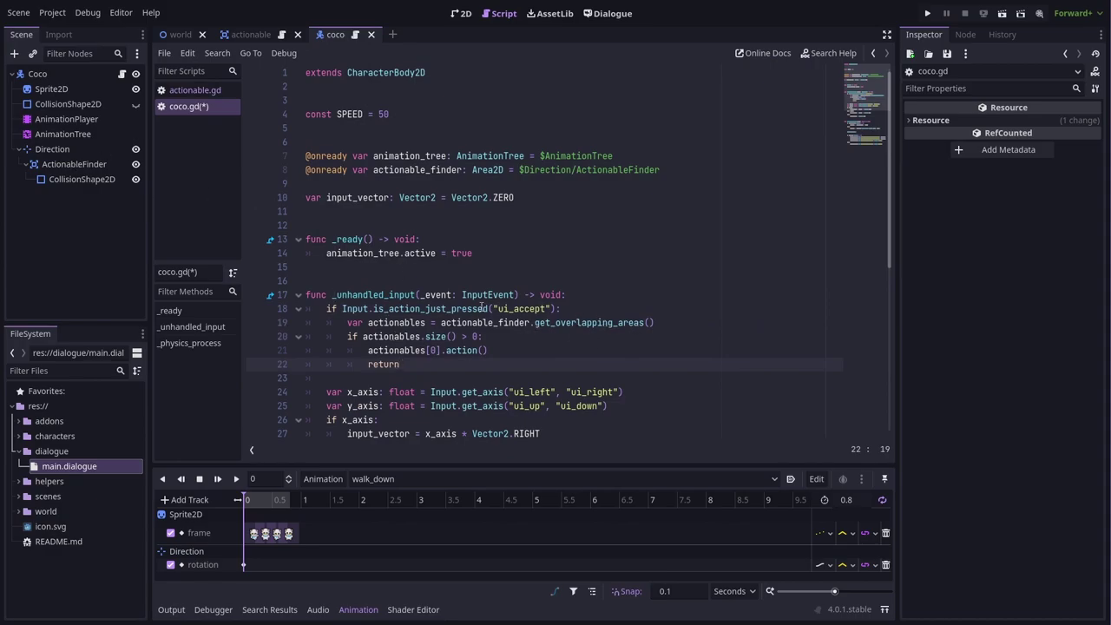
mouse_move(400, 363)
mouse_down()
mouse_move(392, 345)
mouse_move(368, 350)
mouse_move(416, 352)
mouse_move(401, 363)
mouse_up()
Save coco.gd and enable Debug > Visible Collision Shapes
key(ctrl+s)
click(88, 12)
click(130, 68)
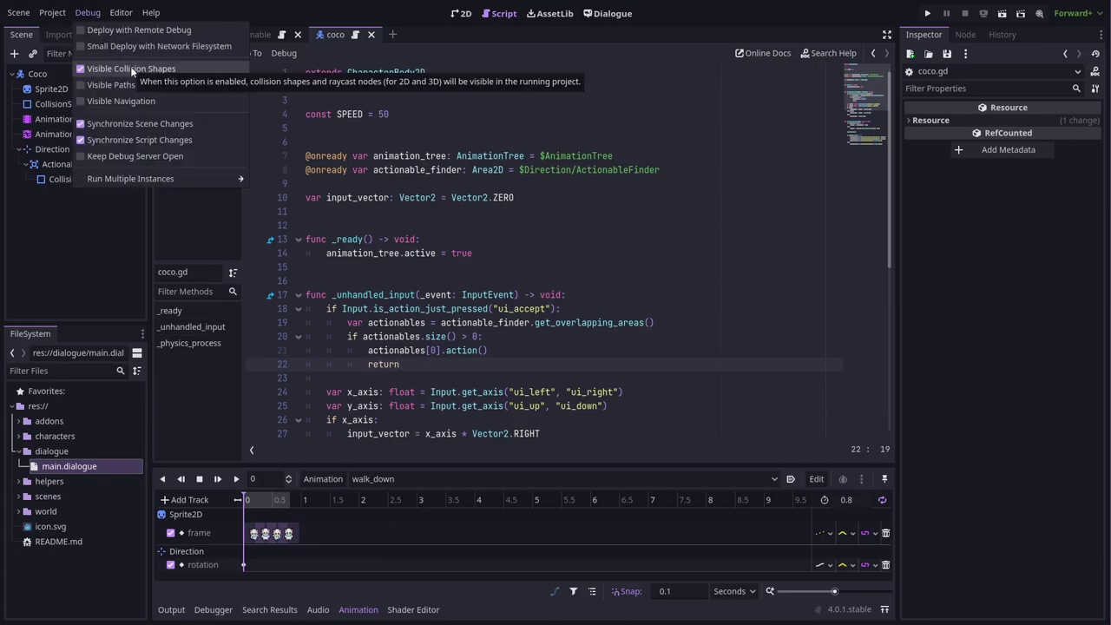
click(417, 362)
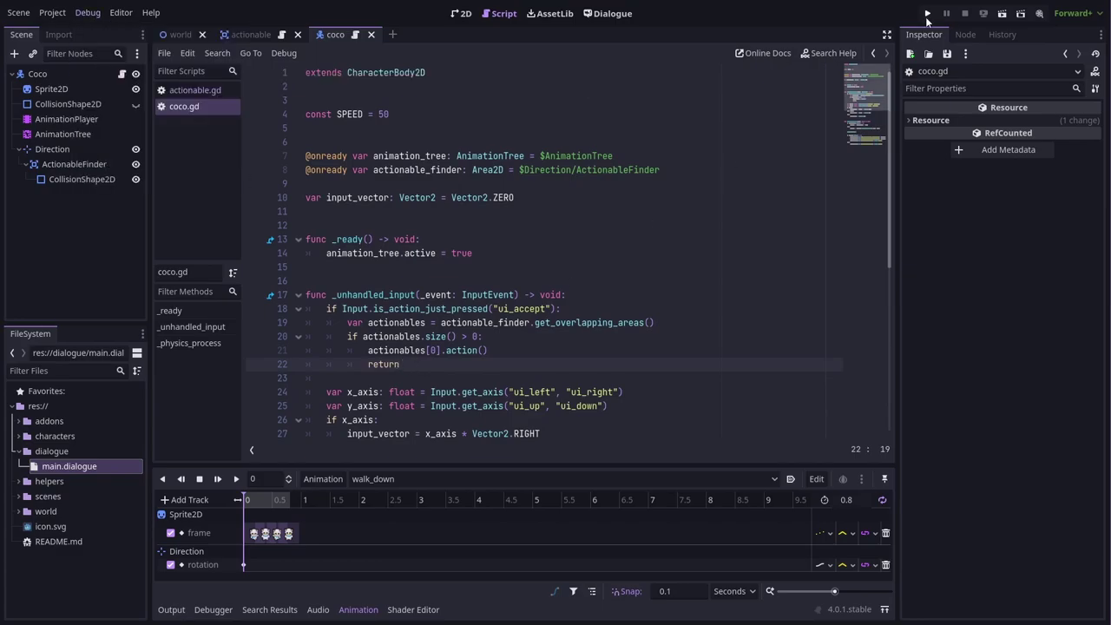
Run the project, walk Coco to Nathan, trigger his greeting, then stop the game
click(928, 16)
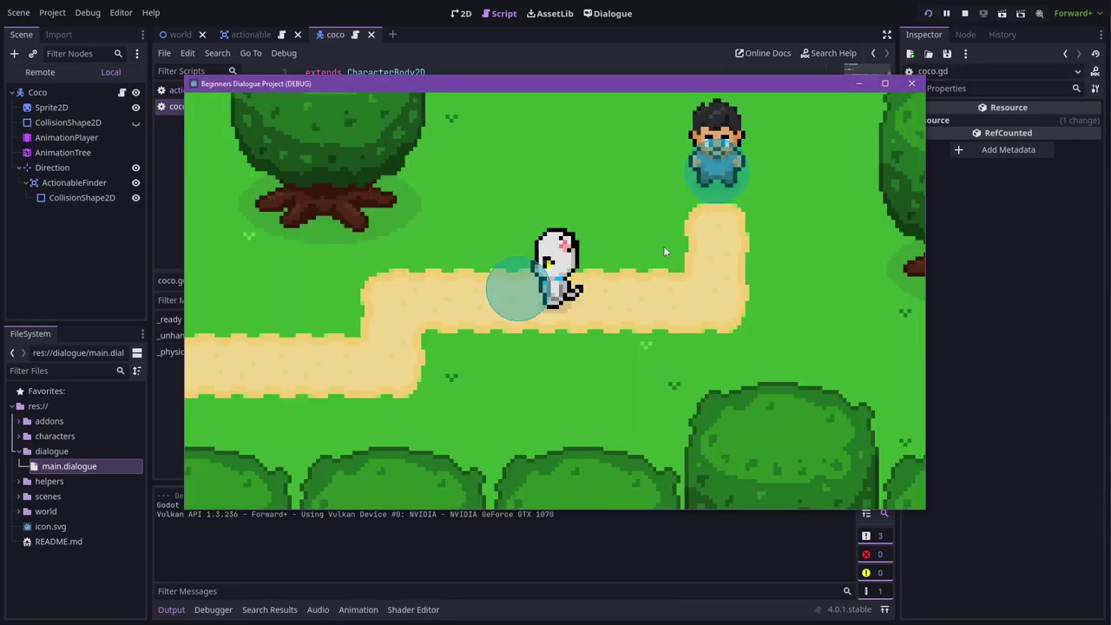
key(Right)
key(Up)
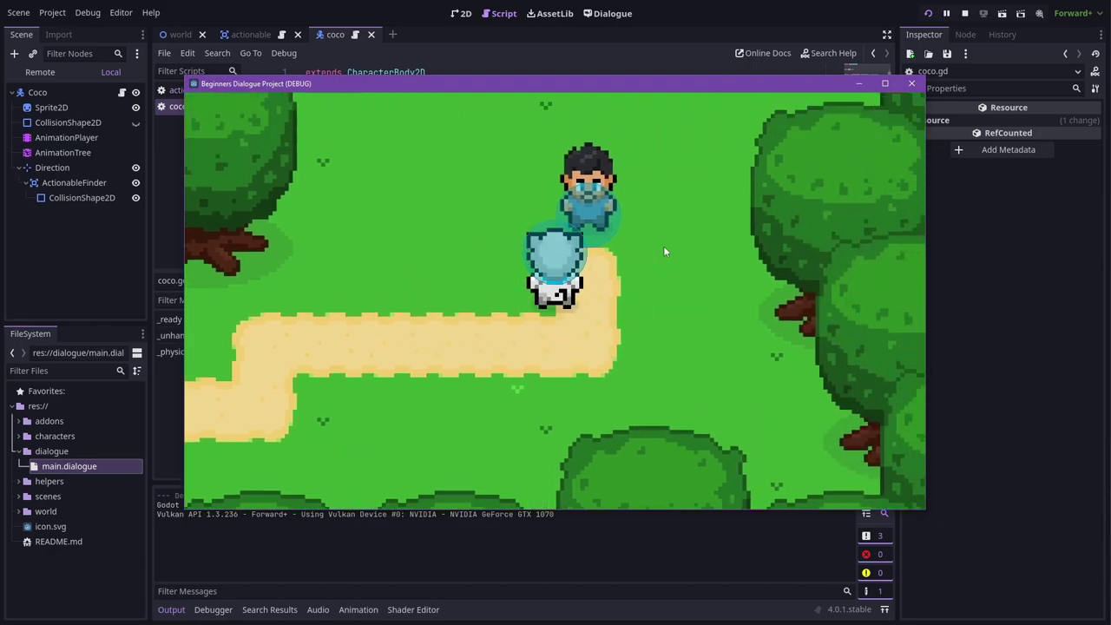
key(space)
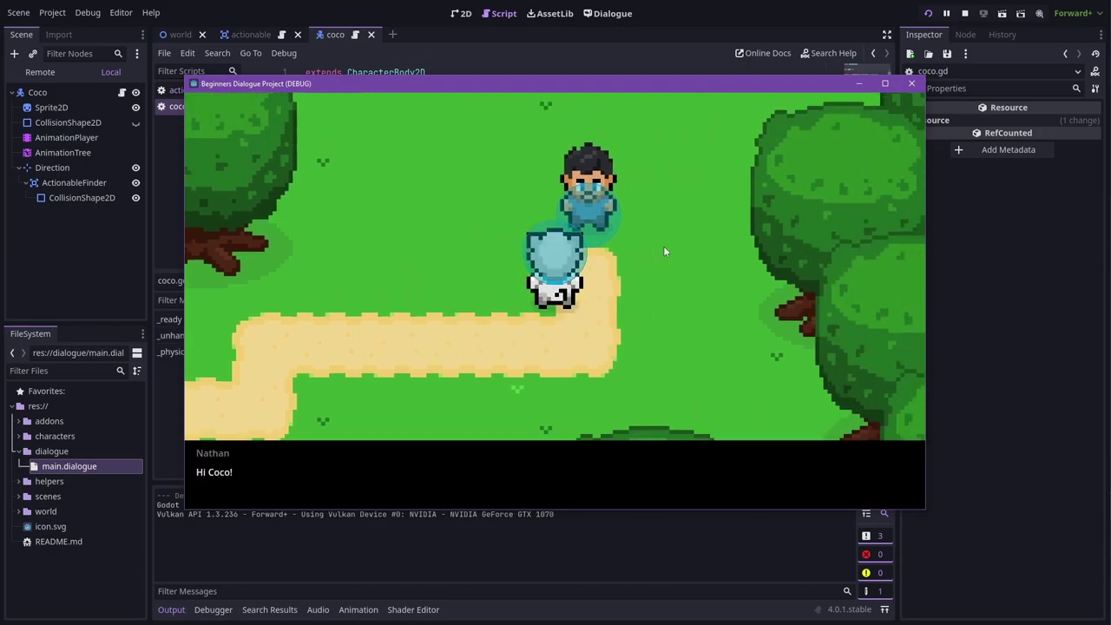
key(F8)
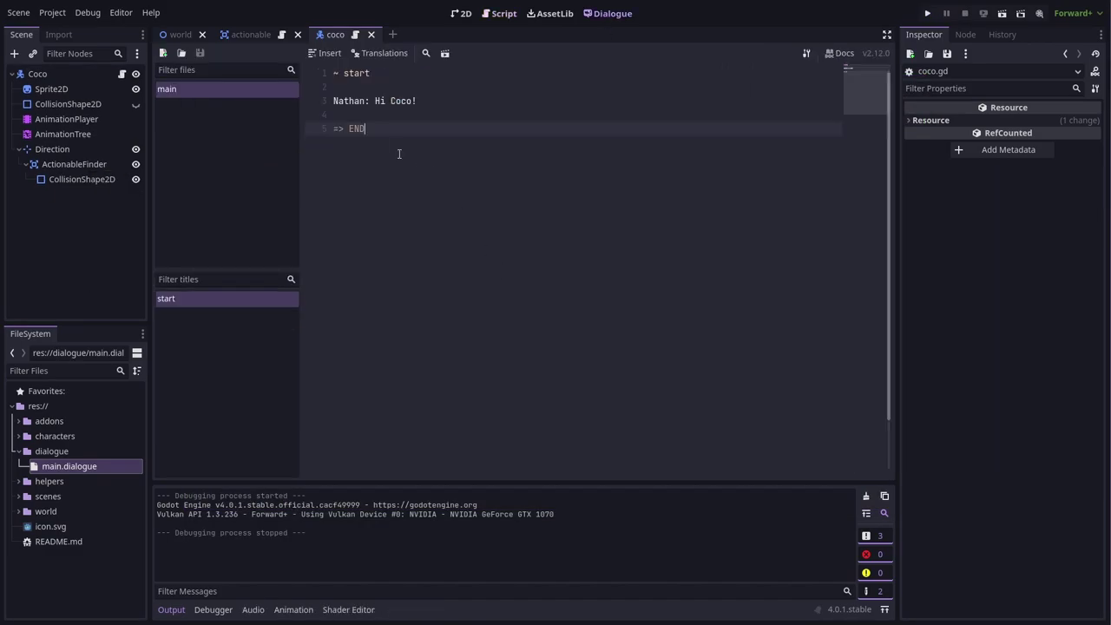
Paste the if/elif/else State.apple_status block with '- Give to Nathan' and '- Keep it' responses
click(320, 101)
text(Nathan: Hi Coco. if State.apple_status == "has": 	Coco: I have an apple. 	- Give to Nathan 		set State.apple_status = "gave" 		Coco: Here you go. 		Nathan: Thanks. 	- Keep it 		Coco: But it's mine. 		Nathan: Fair enough. elif State.apple_status == "gave": 	Nathan: Thanks again for the apple. else: 	Nathan: I sure wish I had an apple. Apparently there's an apple tree around here somewhere.)
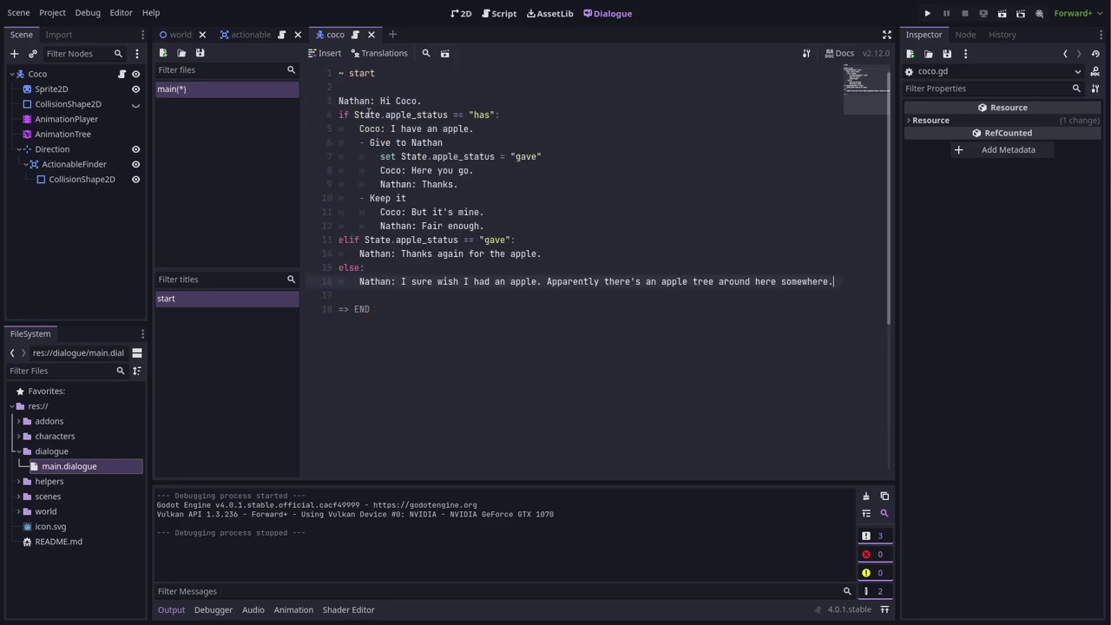
drag(354, 115, 449, 115)
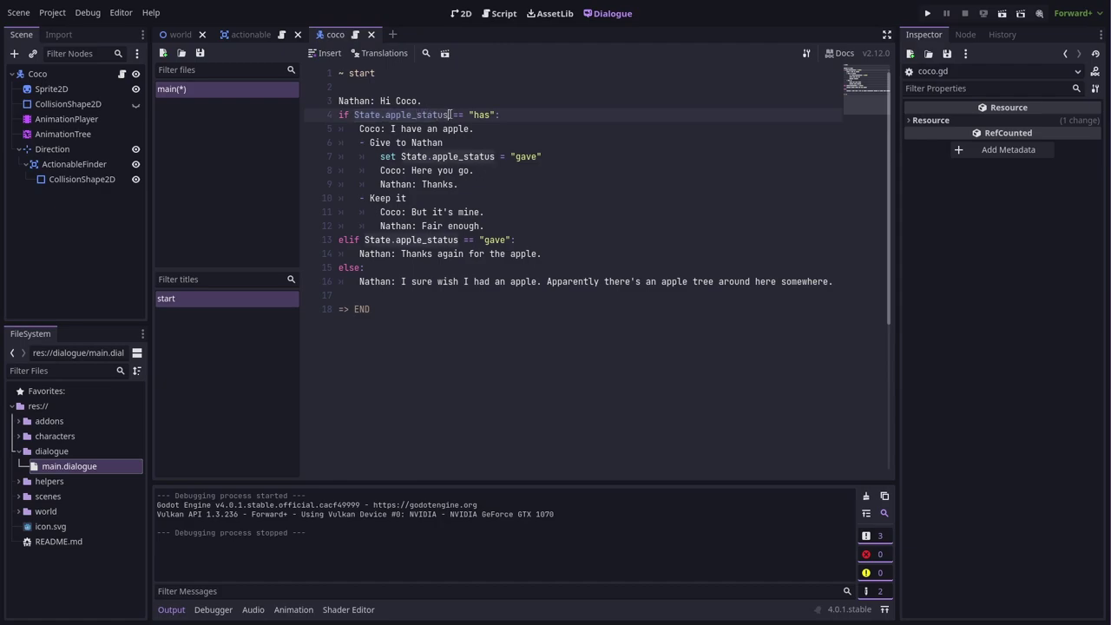
click(533, 117)
Create a new script 'state' declaring an empty String apple_status and save it
right_click(54, 586)
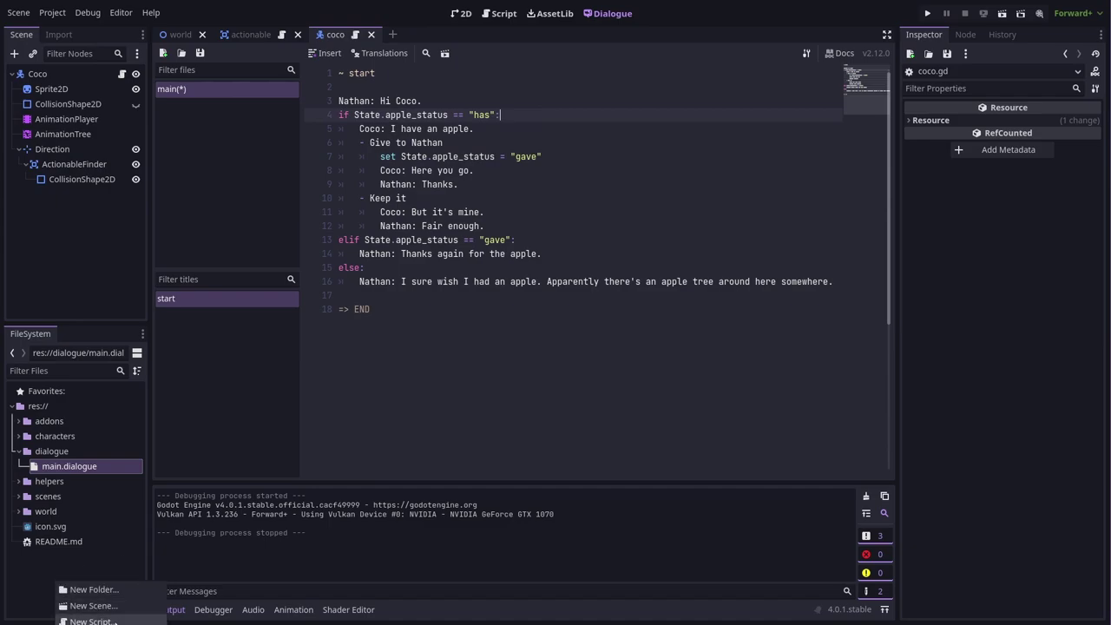
click(87, 619)
text(state.gd)
key(Return)
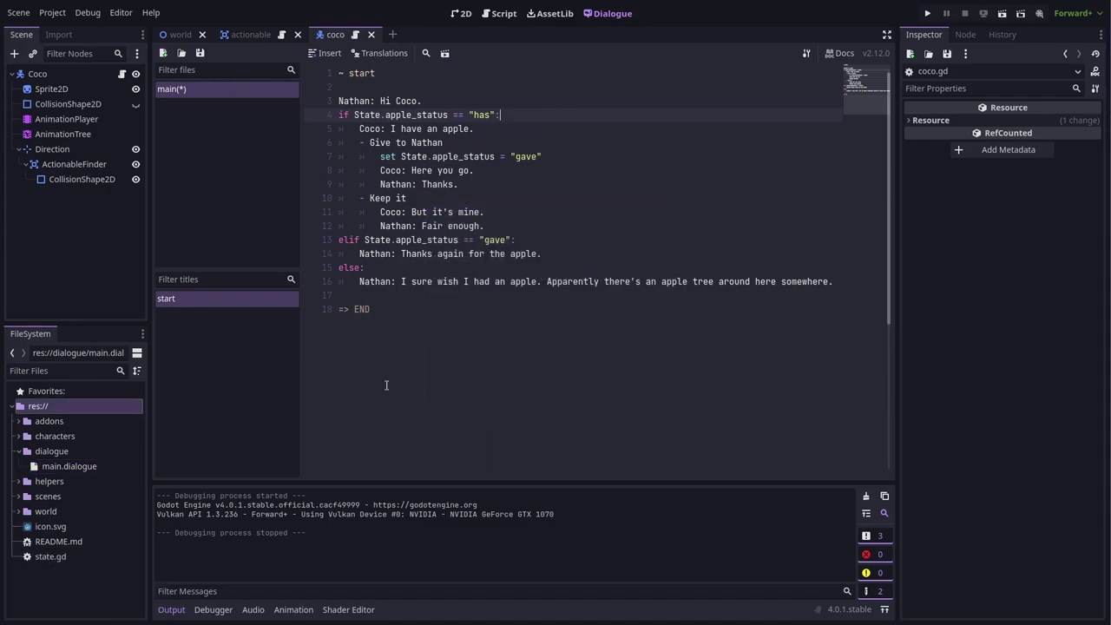
double_click(51, 557)
drag(300, 116, 417, 261)
text(var apple_status: String = "")
click(383, 114)
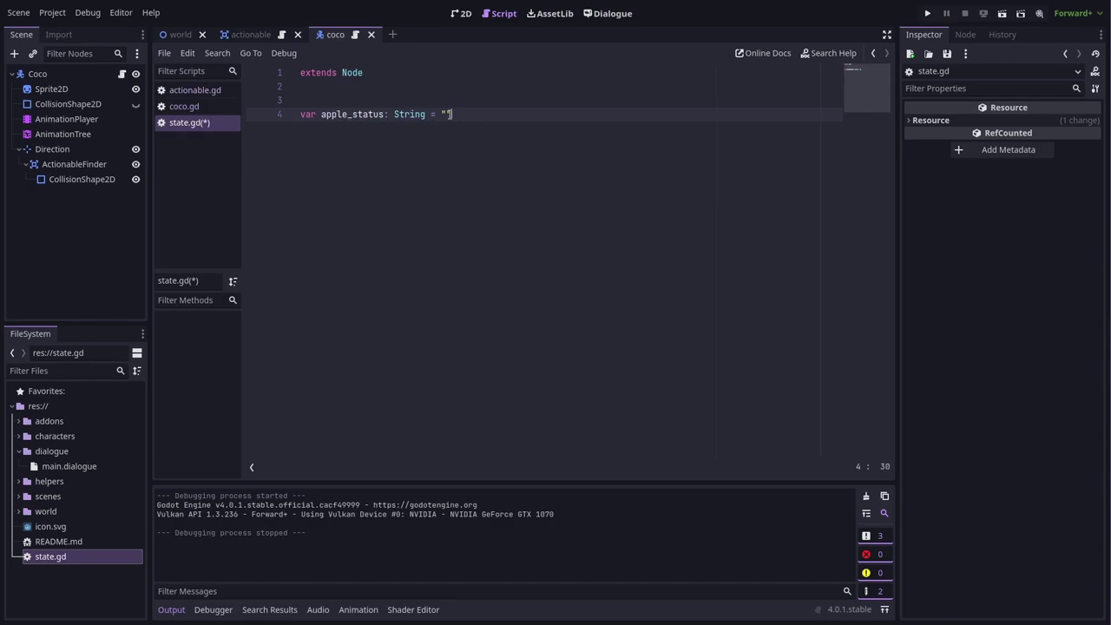
click(497, 107)
click(496, 114)
key(ctrl+s)
Register state.gd as the State autoload in Project Settings
click(52, 13)
click(82, 31)
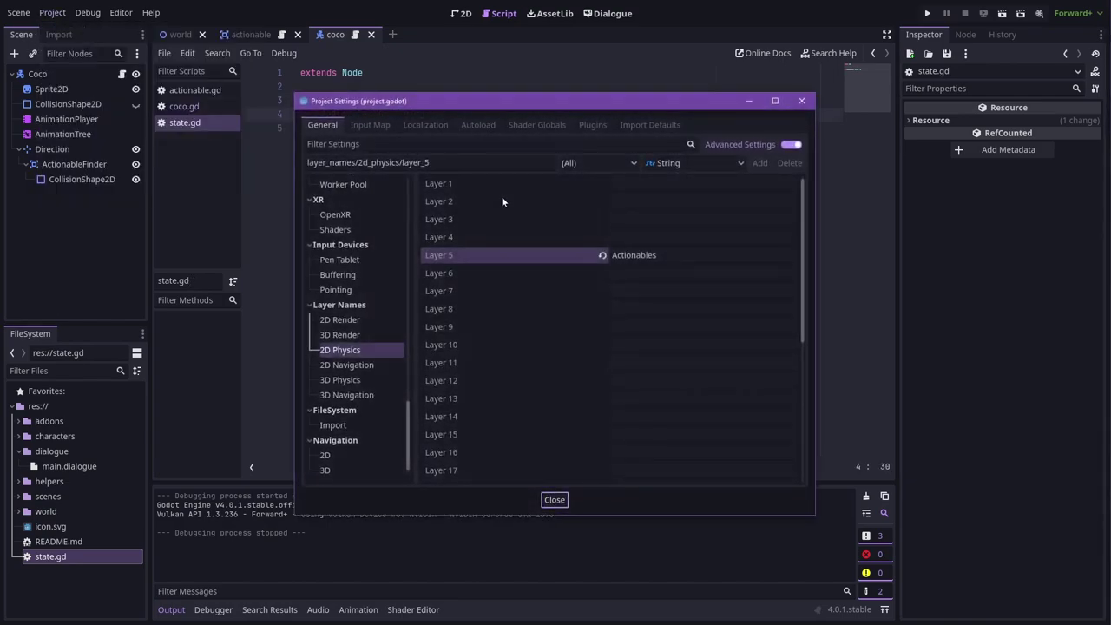
click(477, 124)
click(534, 147)
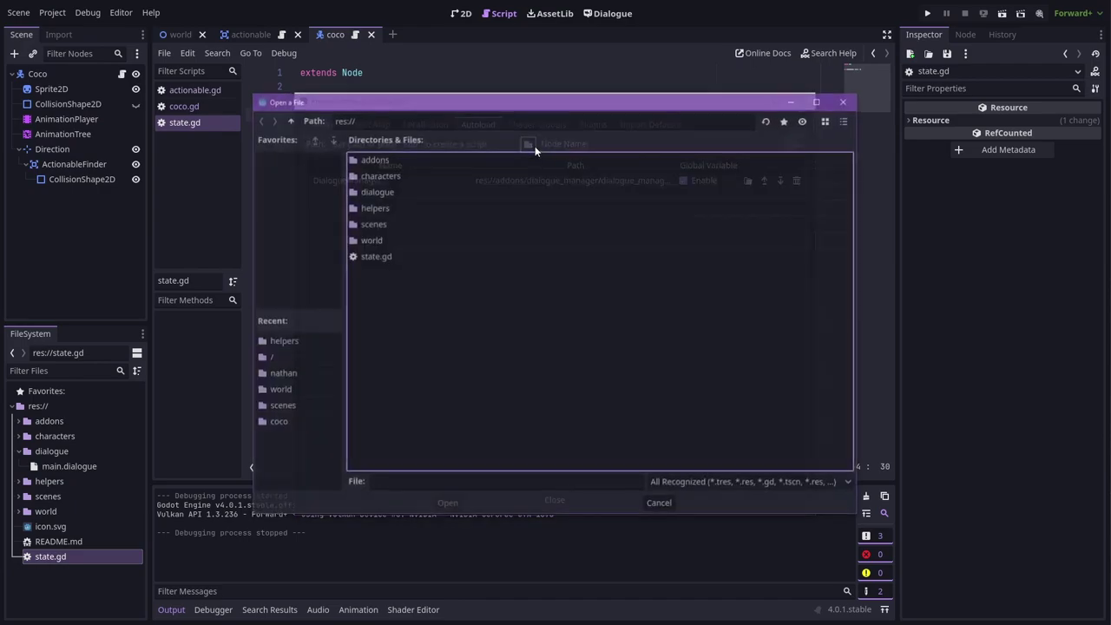
double_click(386, 259)
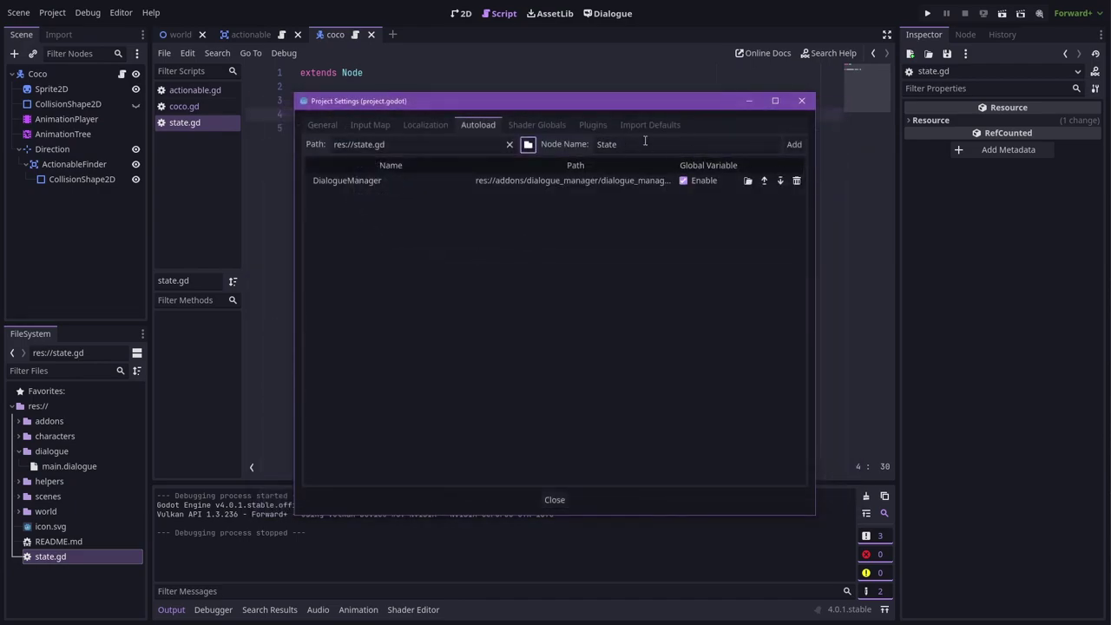
click(793, 145)
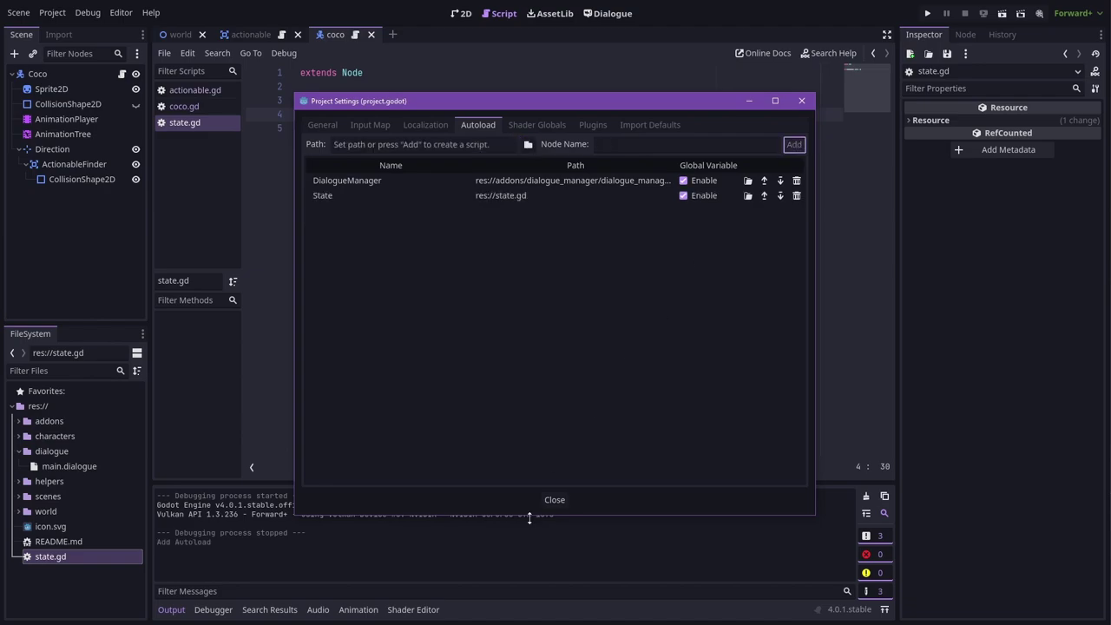
click(554, 500)
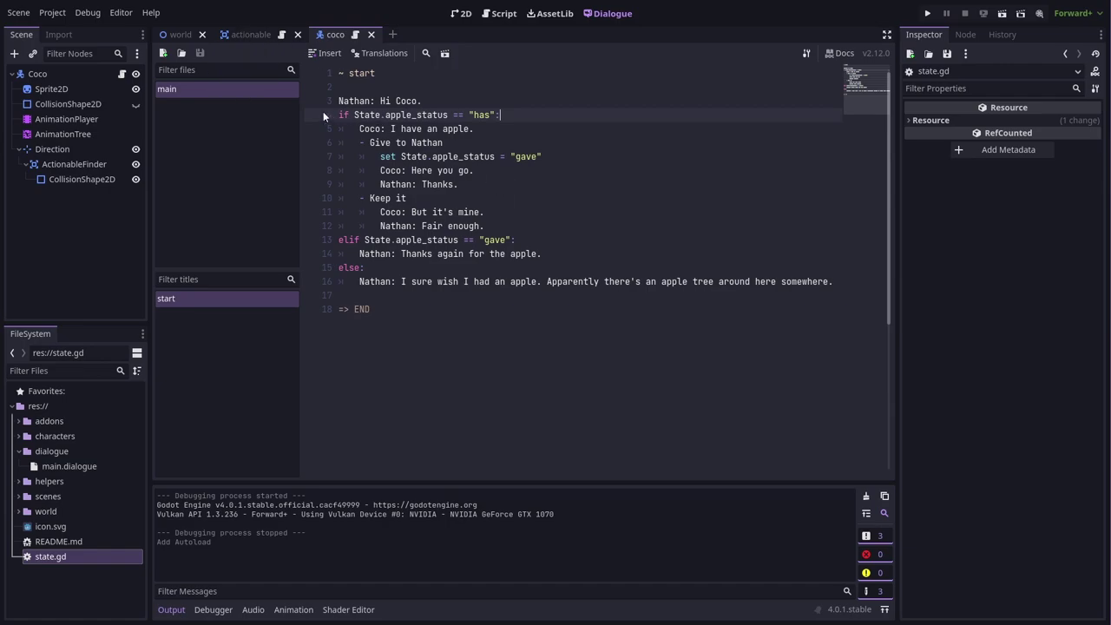
Enable State as a State Shortcut in the Dialogue Manager settings
double_click(364, 115)
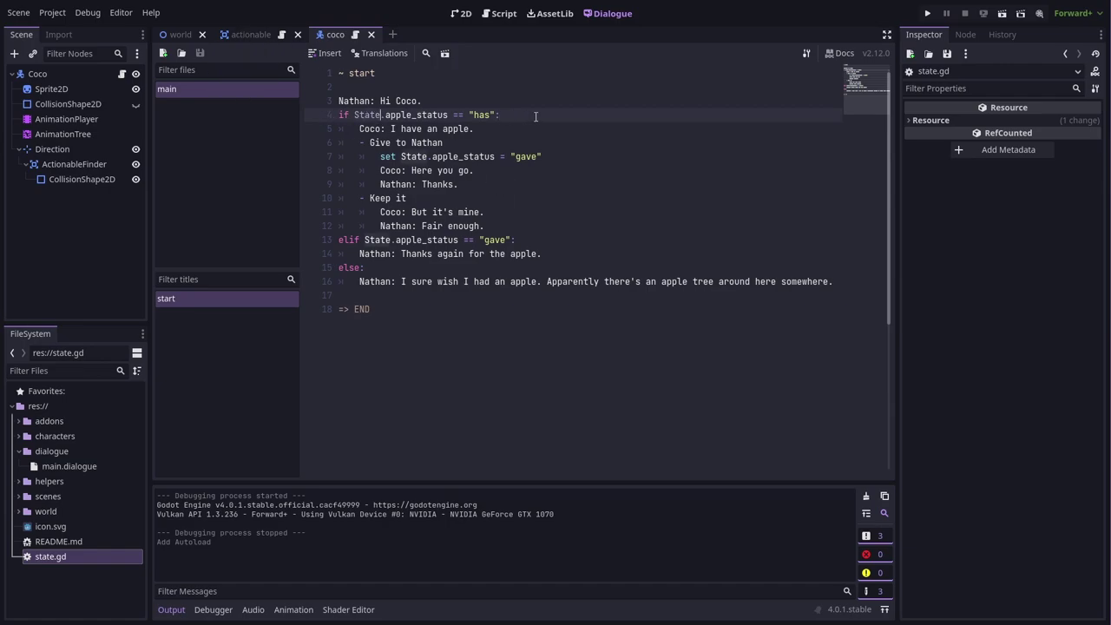
key(End)
click(806, 53)
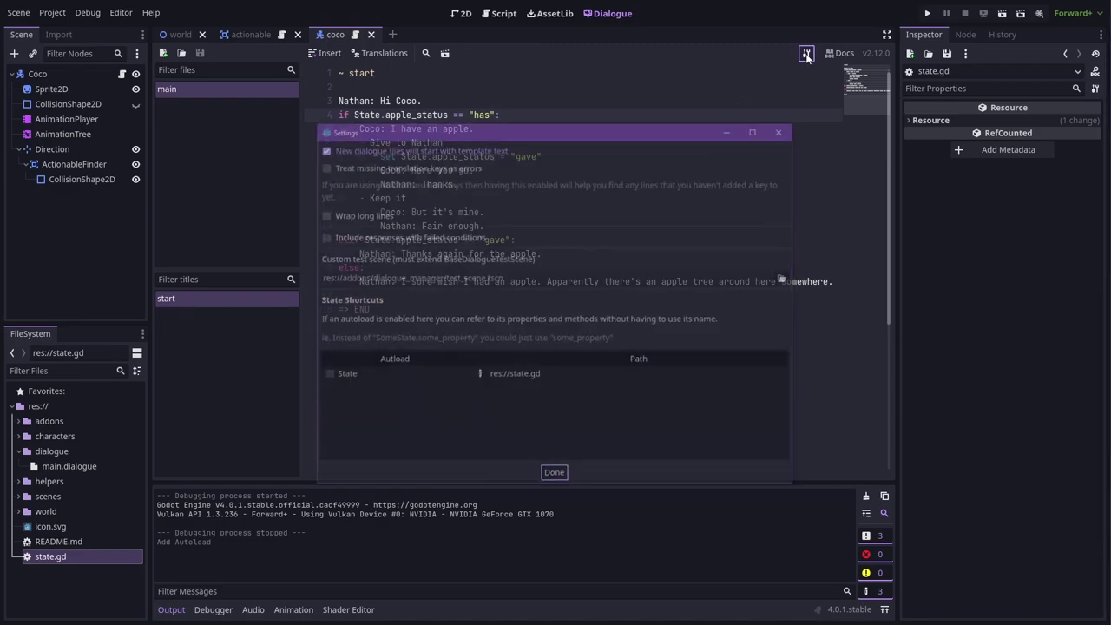
click(326, 375)
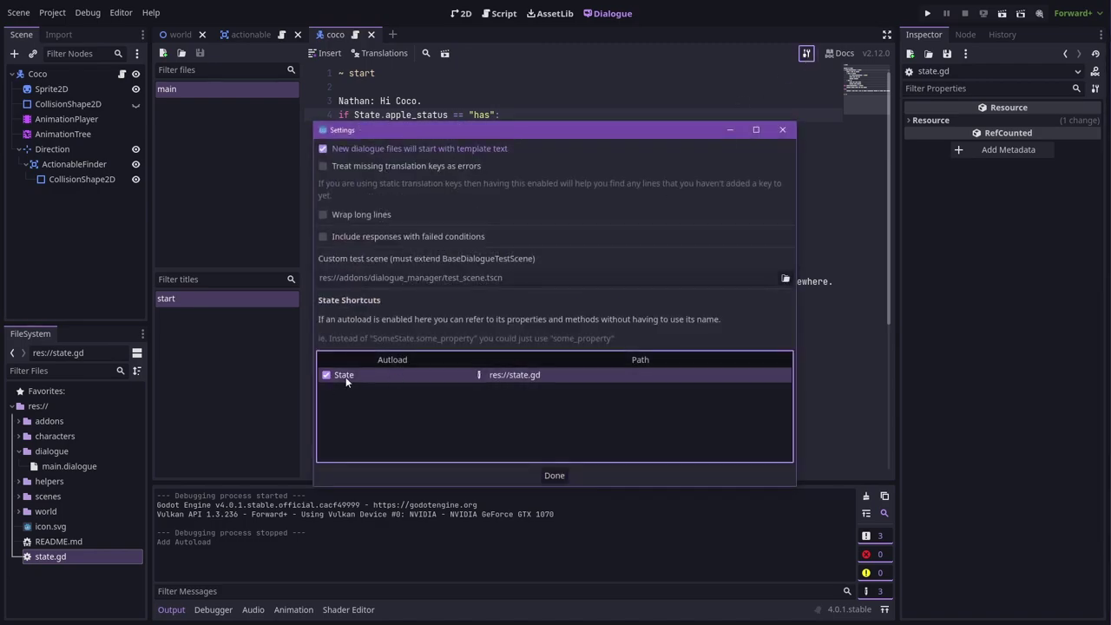
click(554, 476)
Delete the 'State.' prefix on lines 4, 7 and 13 and save main.dialogue
double_click(367, 115)
key(BackSpace)
key(Delete)
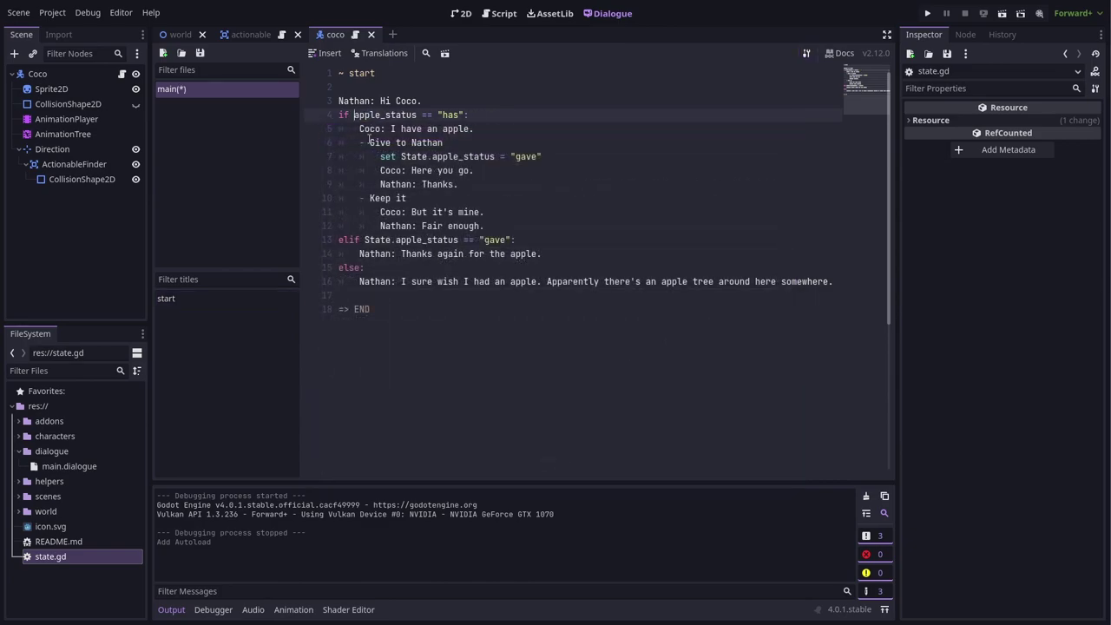
double_click(414, 159)
key(BackSpace)
key(Delete)
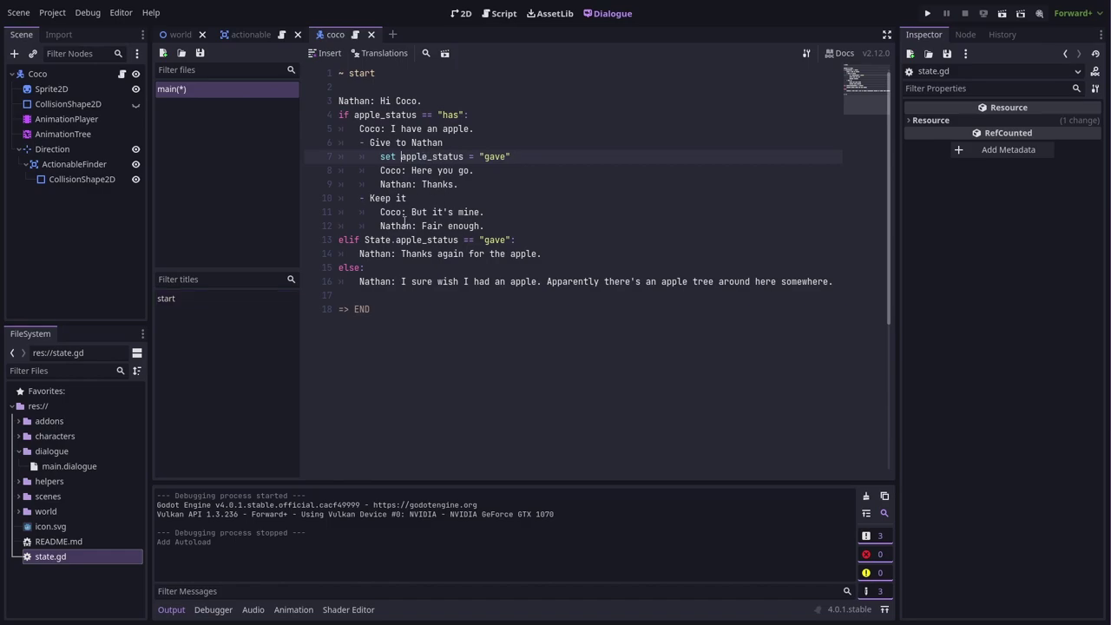
double_click(379, 240)
key(BackSpace)
key(Delete)
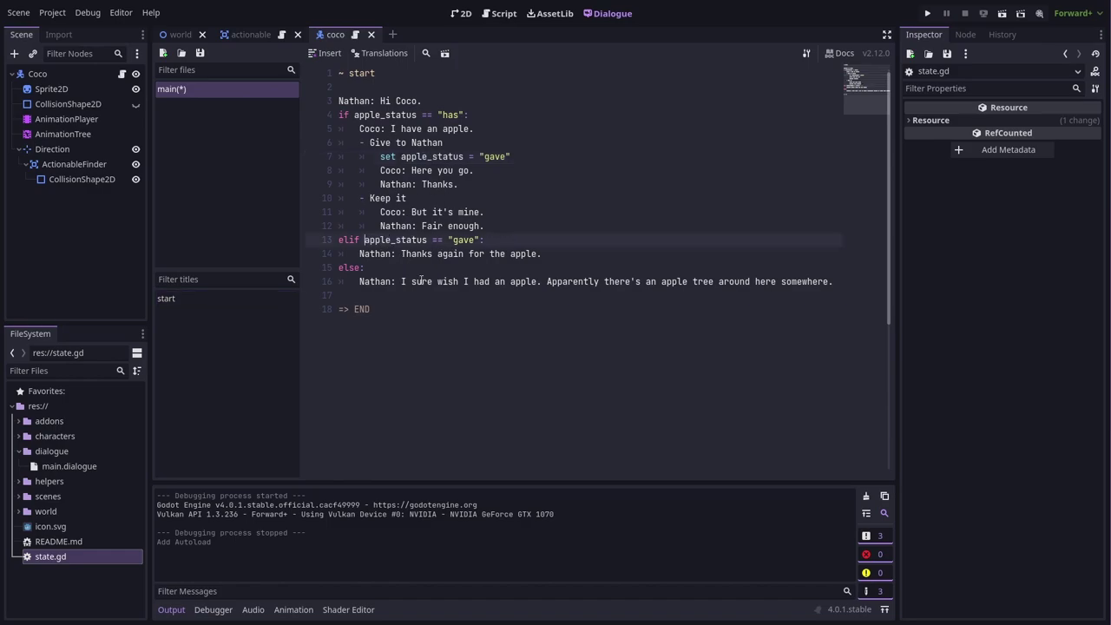
key(ctrl+s)
click(559, 194)
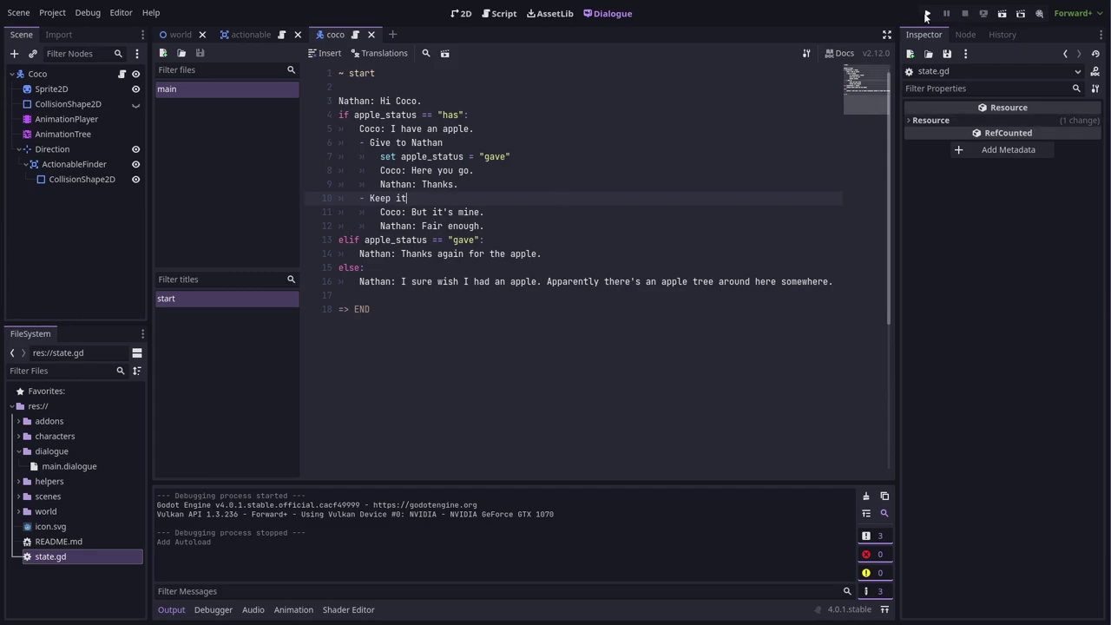
Playtest the game, walking Coco to Nathan and advancing to his apple-tree hint
click(927, 14)
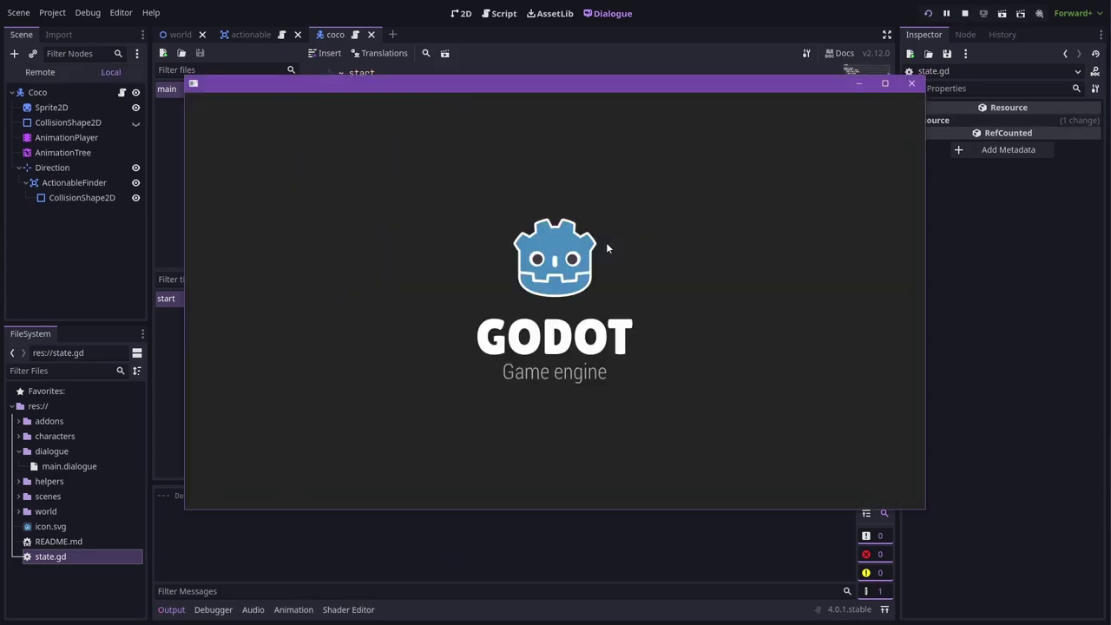
key(Right)
key(Up)
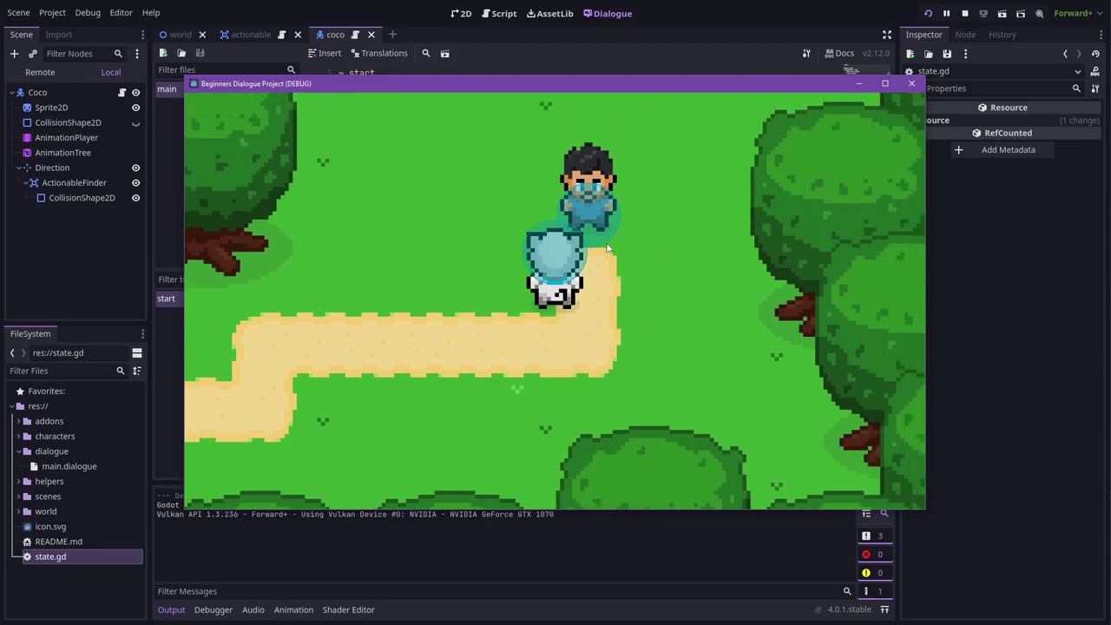
key(space)
key(space)
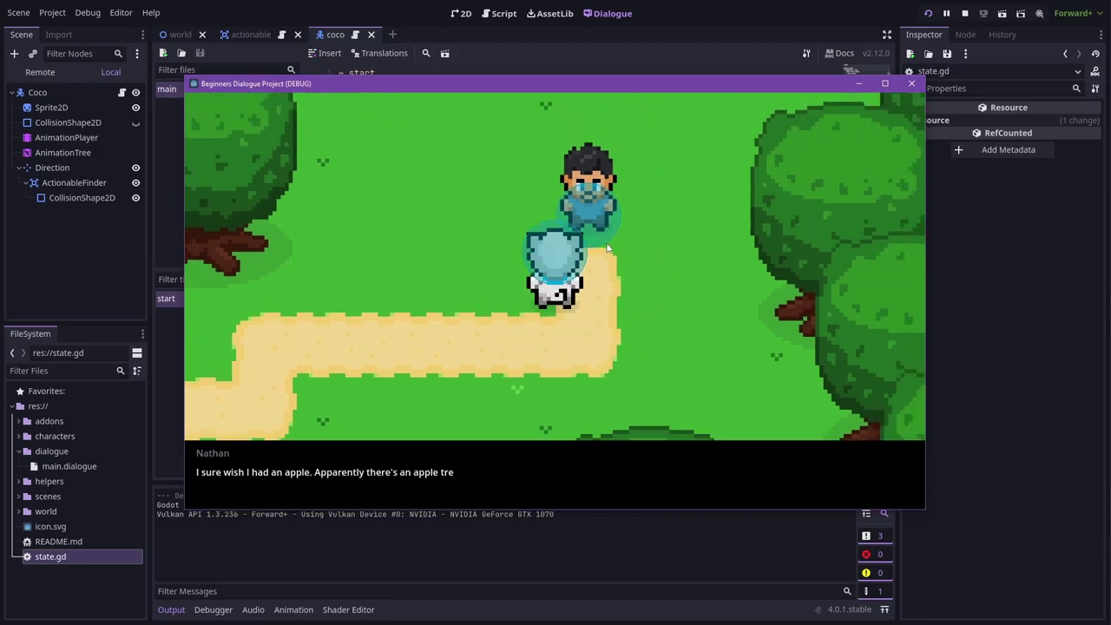
key(space)
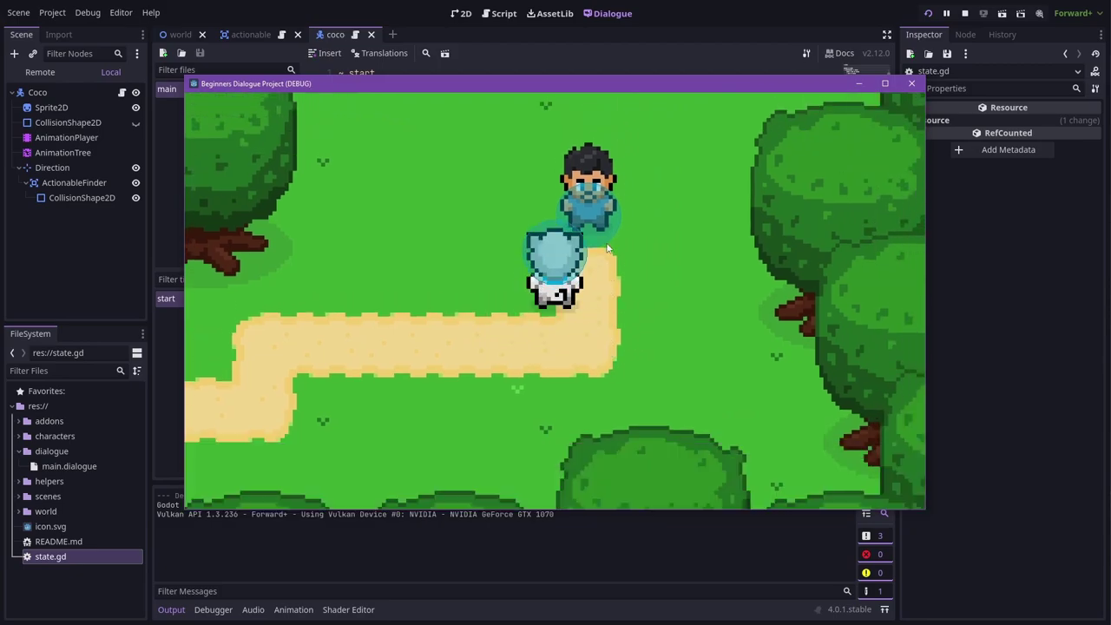
Close the game window and highlight Nathan's apple-tree line in main.dialogue
click(912, 84)
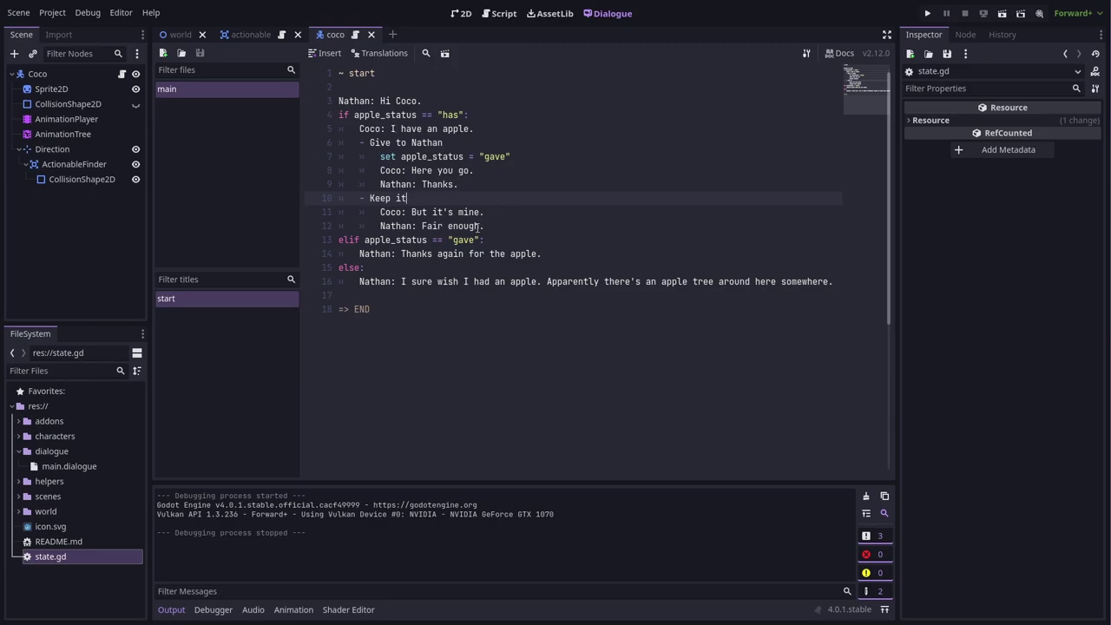
drag(359, 281, 694, 281)
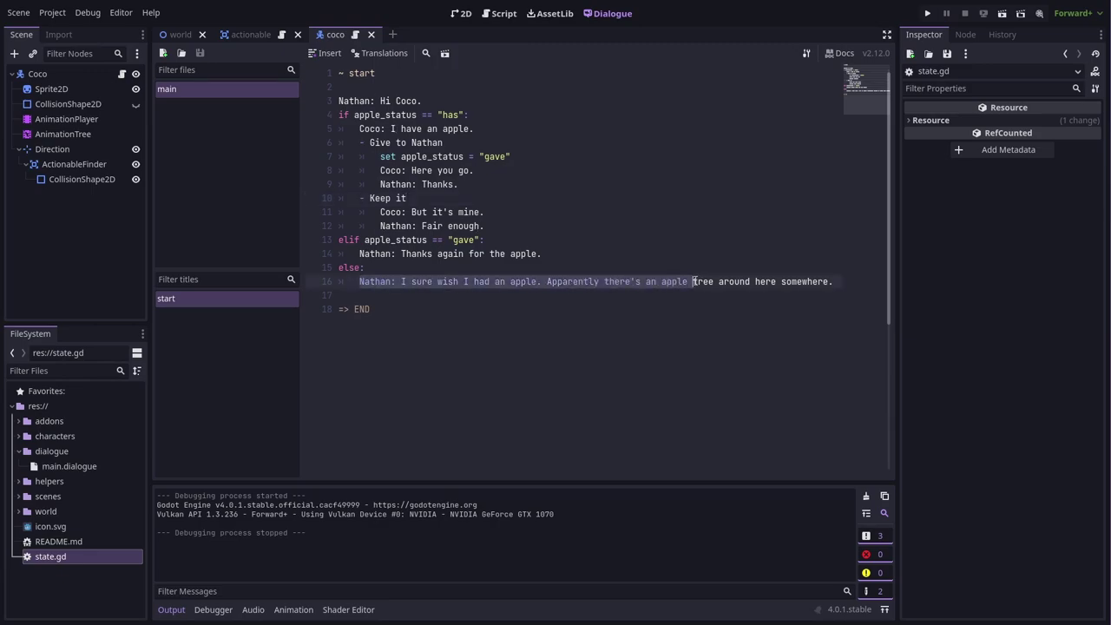
click(753, 281)
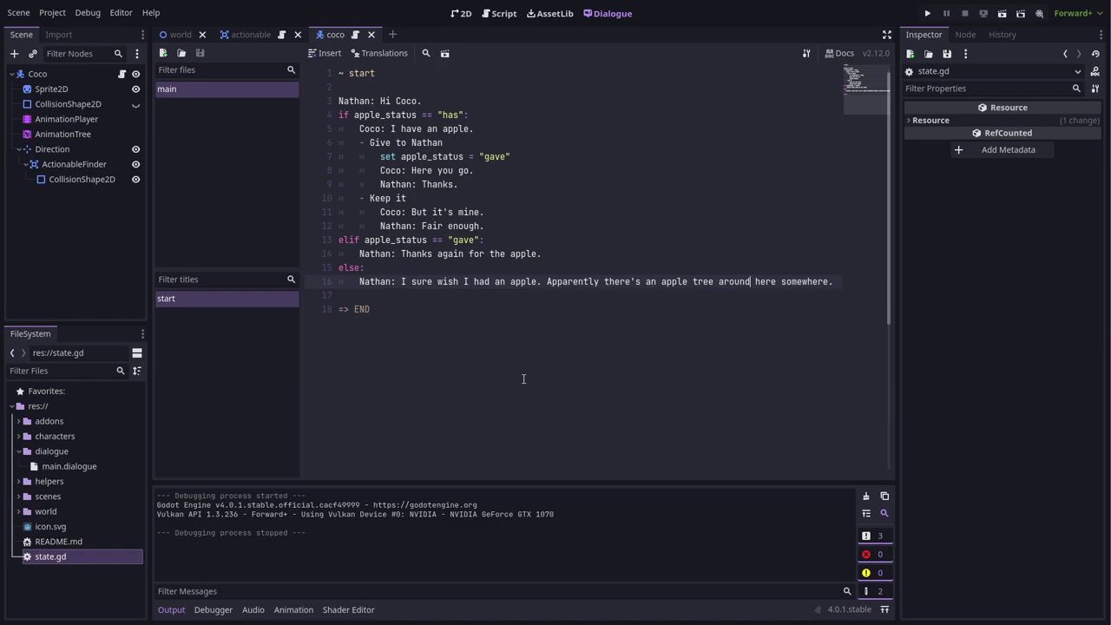
Instance actionable.tscn as a child of the AppleTree node in the world scene
click(181, 35)
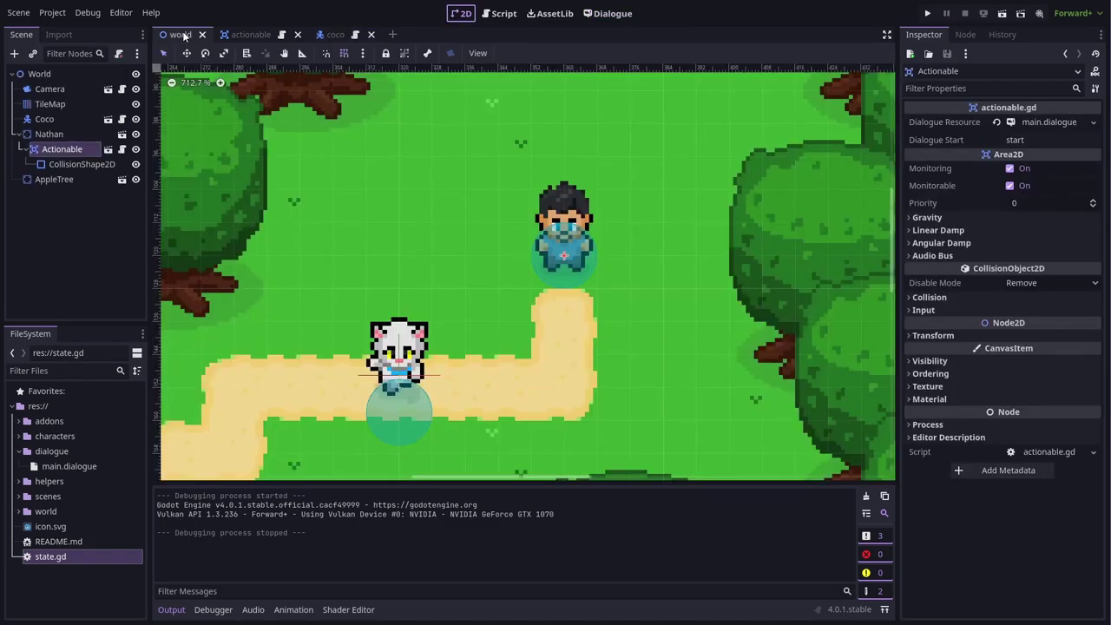
shift+scroll(366, 287, left, 5)
middle_drag(287, 166, 474, 306)
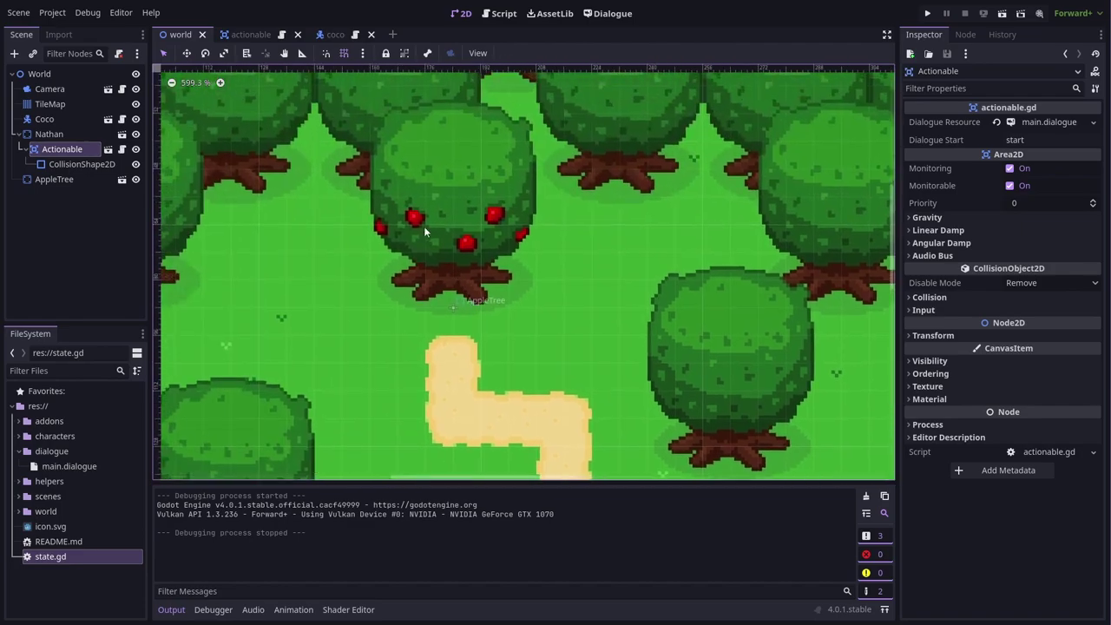
click(57, 180)
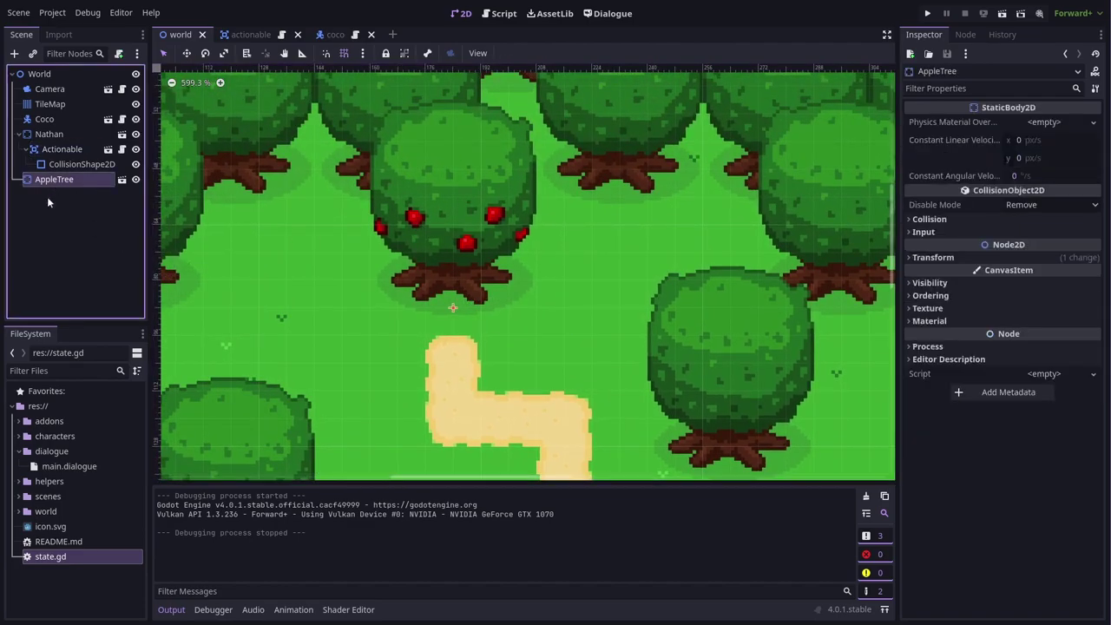
click(32, 54)
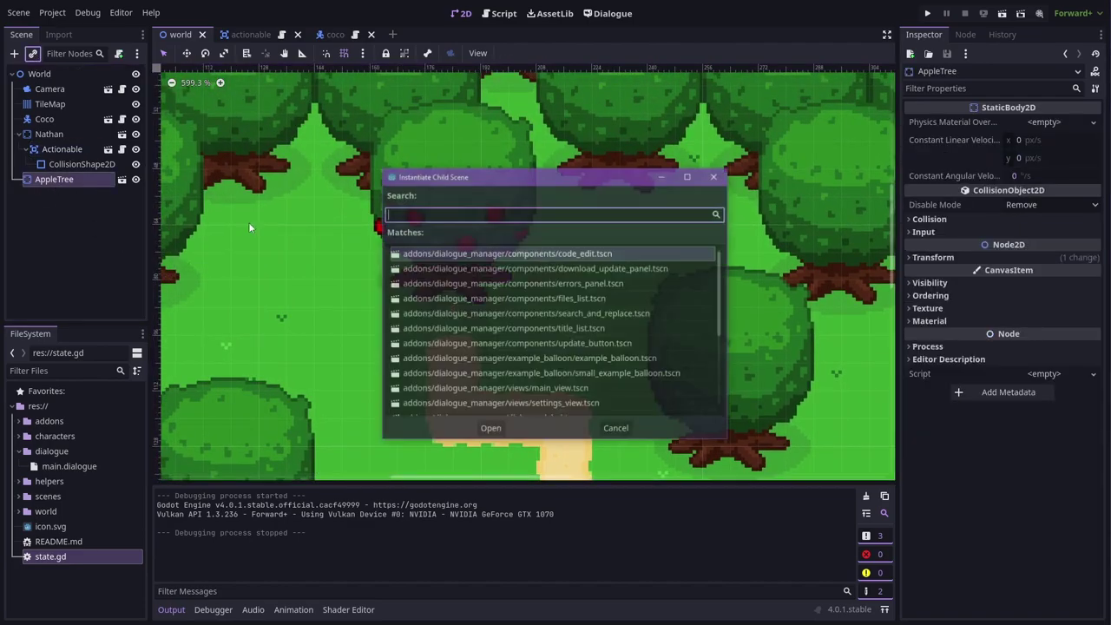
text(act)
double_click(450, 253)
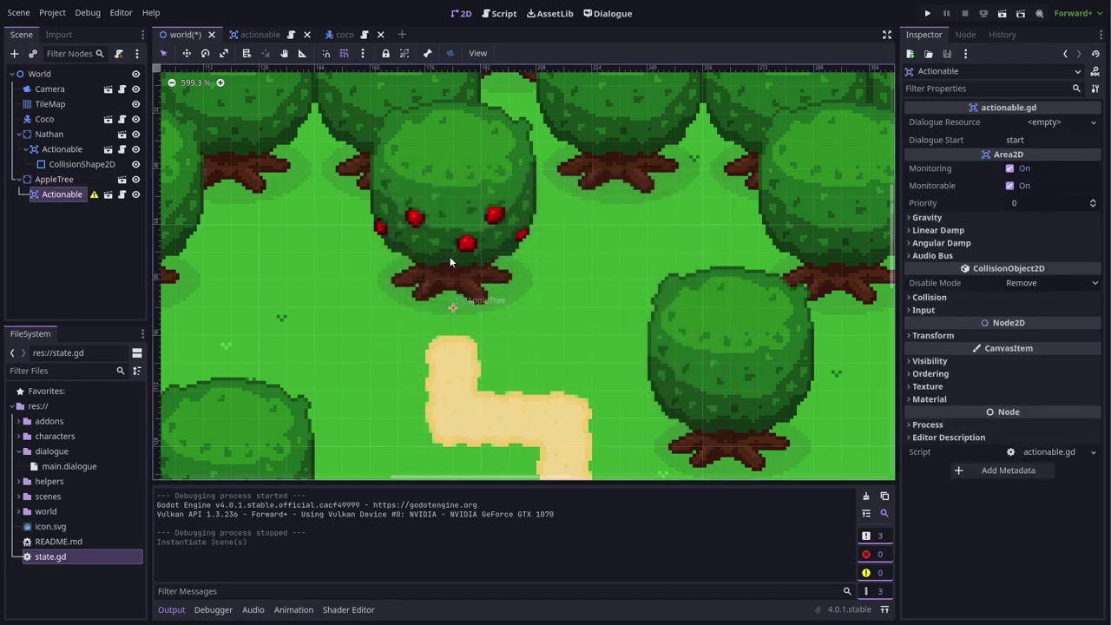
Add a CollisionShape2D with a new CircleShape2D positioned over the tree trunk
key(ctrl+a)
click(335, 141)
double_click(335, 141)
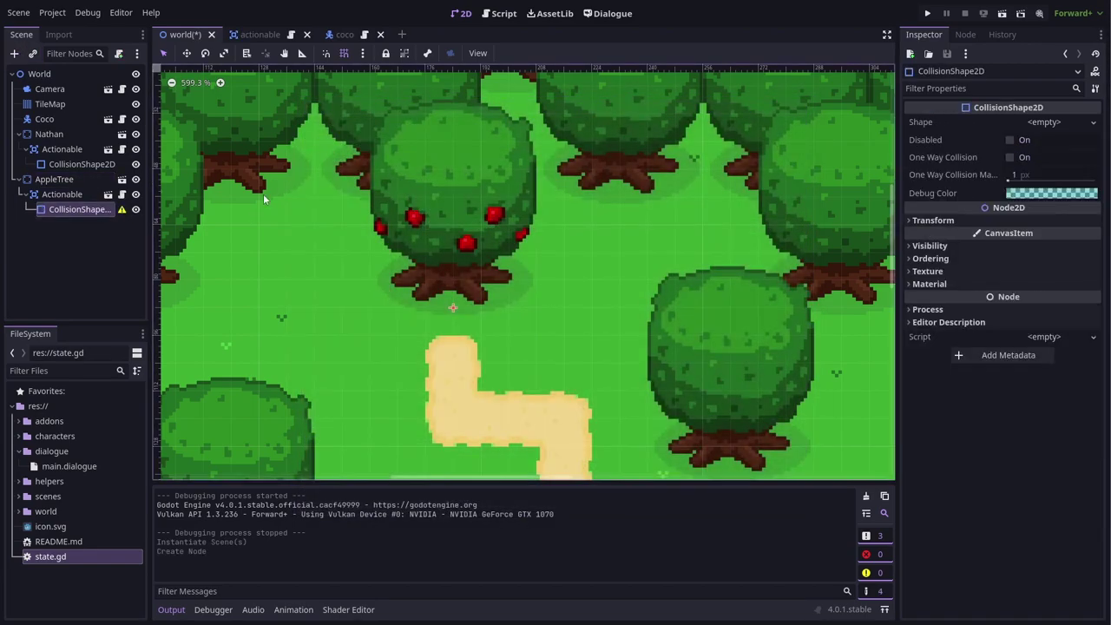
click(1044, 122)
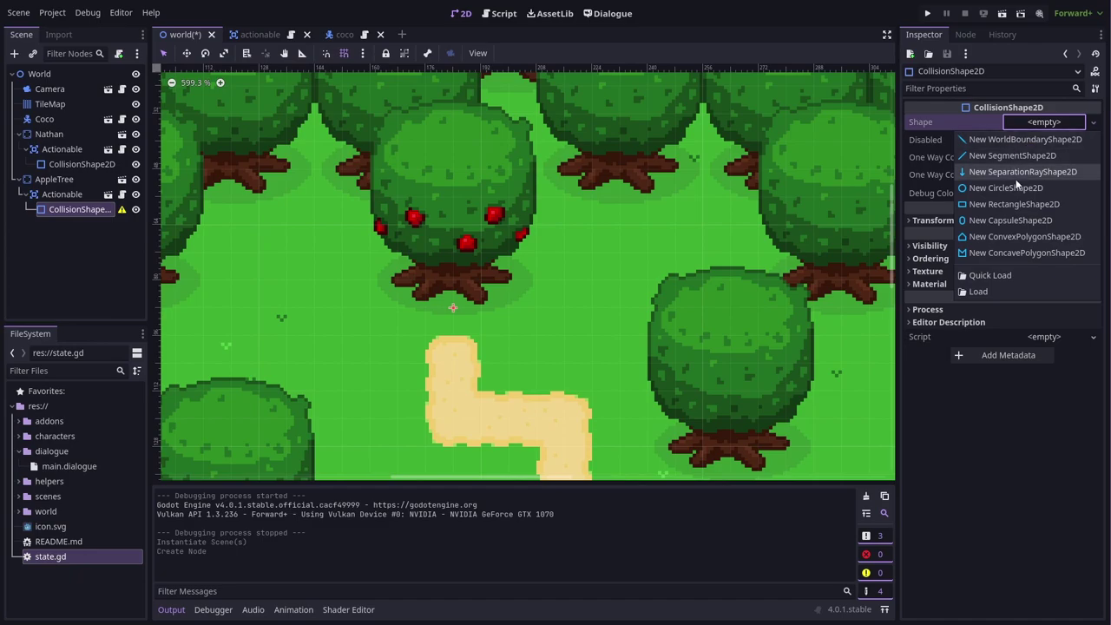
click(1015, 188)
drag(472, 337, 473, 301)
Assign main.dialogue as the Actionable's Dialogue Resource and begin editing its start title
click(62, 193)
drag(69, 466, 1037, 128)
click(1032, 140)
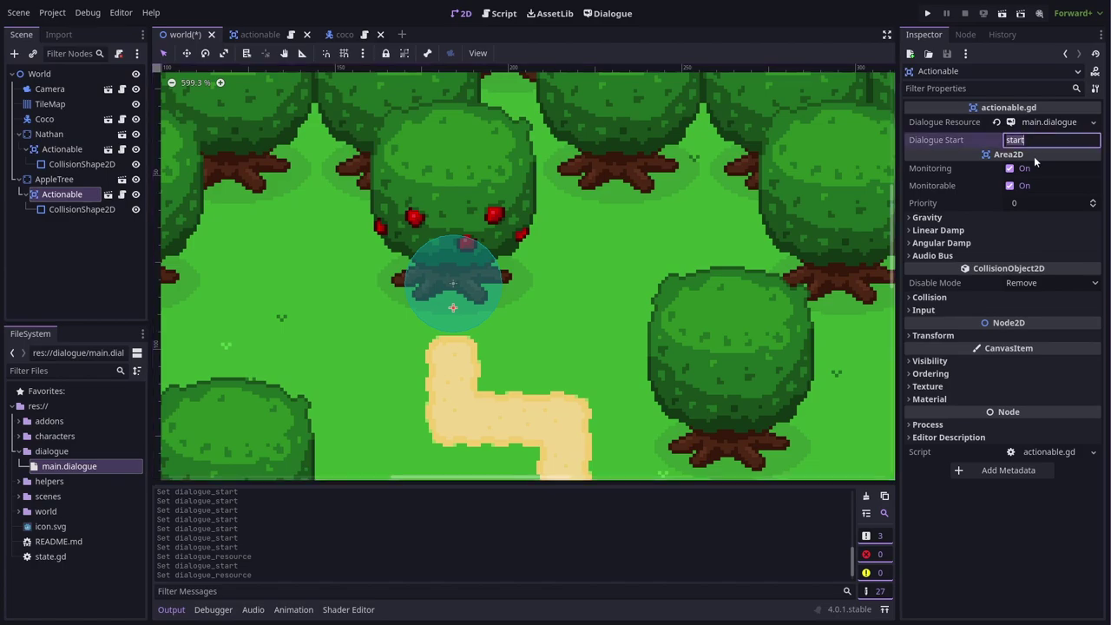
Set Dialogue Start to pick_apple and add a '~ pick_apple' title to main.dialogue
text(pick_app)
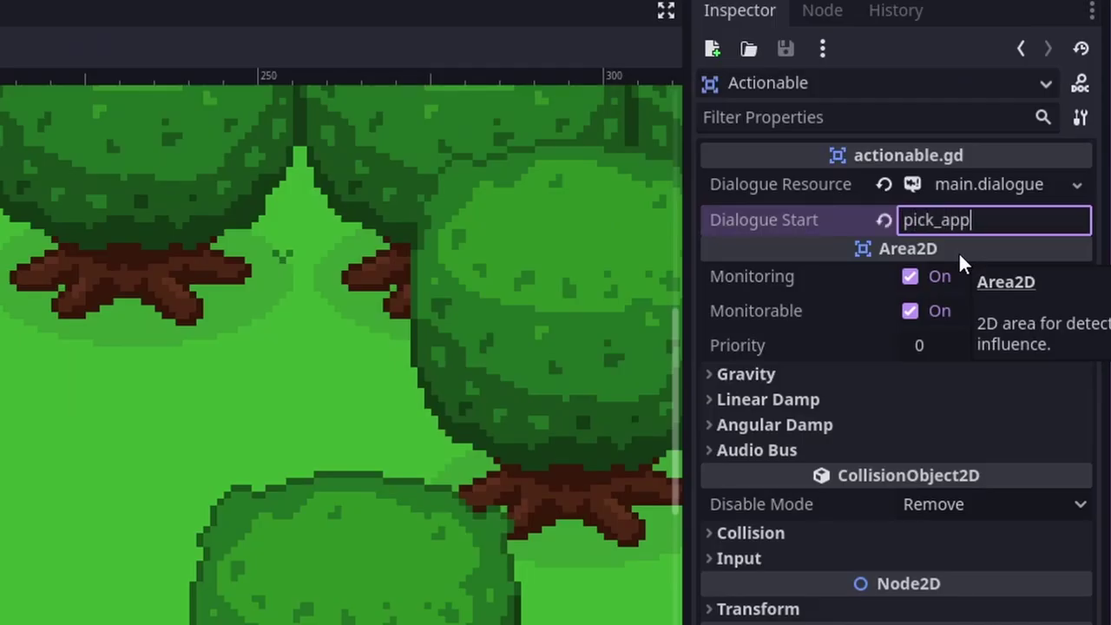
text(le)
key(Return)
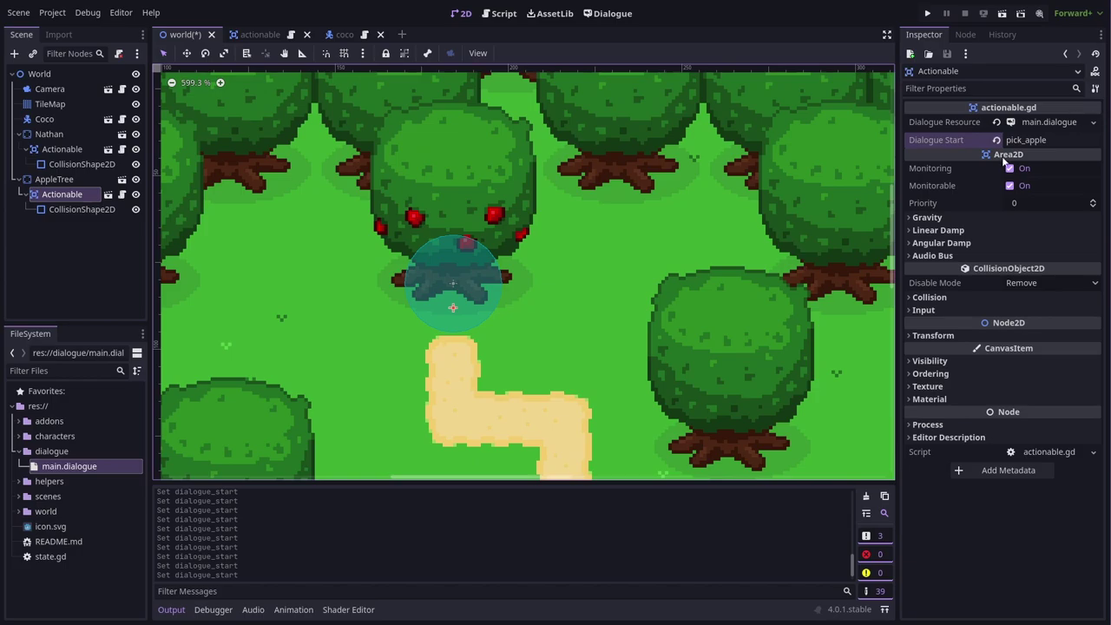
click(614, 14)
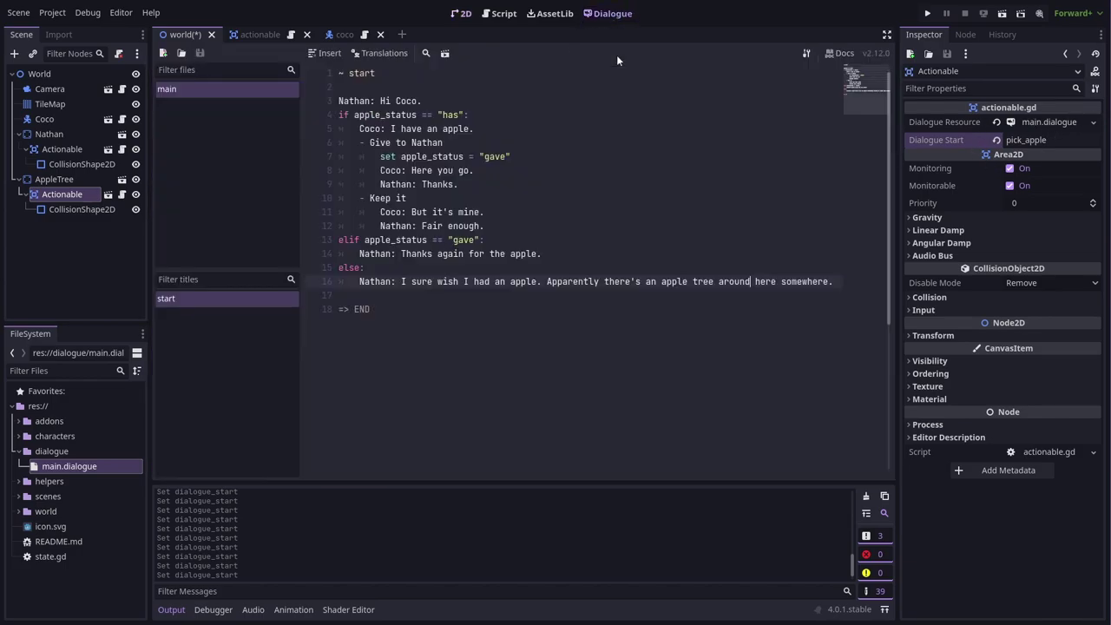
click(447, 390)
key(Return)
key(Return)
key(Return)
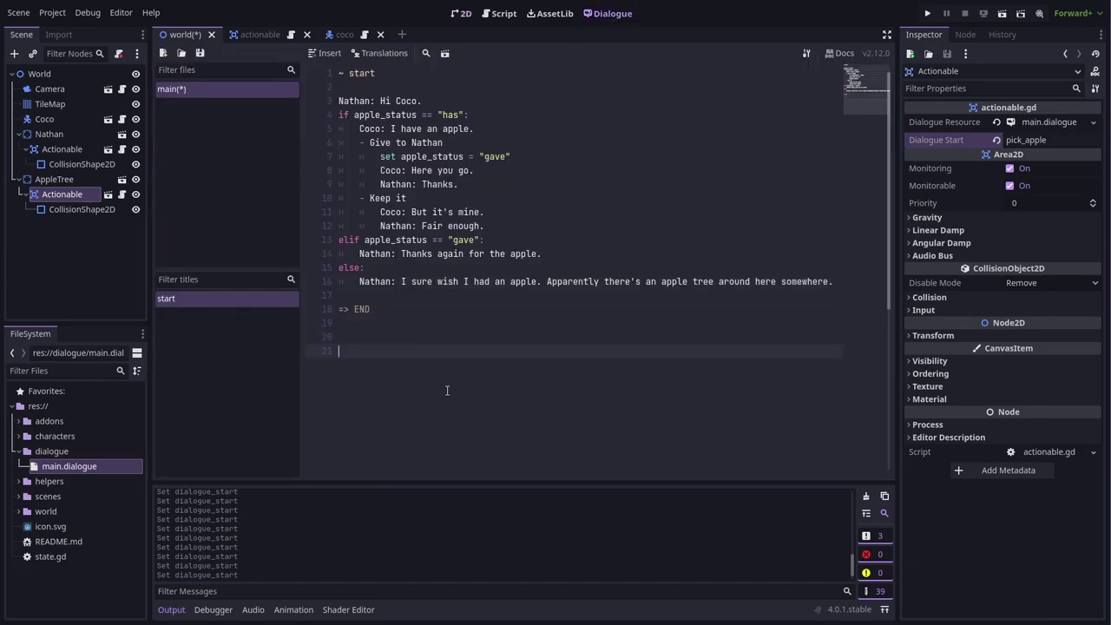
text(~ pick_)
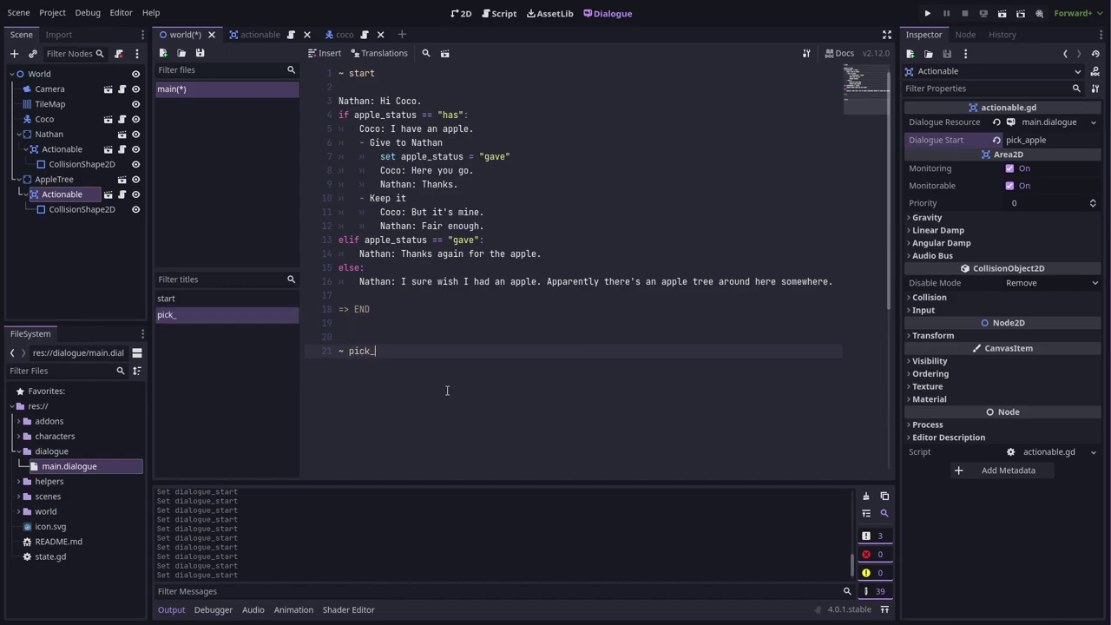
text(apple)
key(Return)
key(Return)
Write Coco's two tree lines, set apple_status = "has", end with => END, and save
text(Coco: It's an apple tree.)
key(Return)
text(Coco: I'll just take one.)
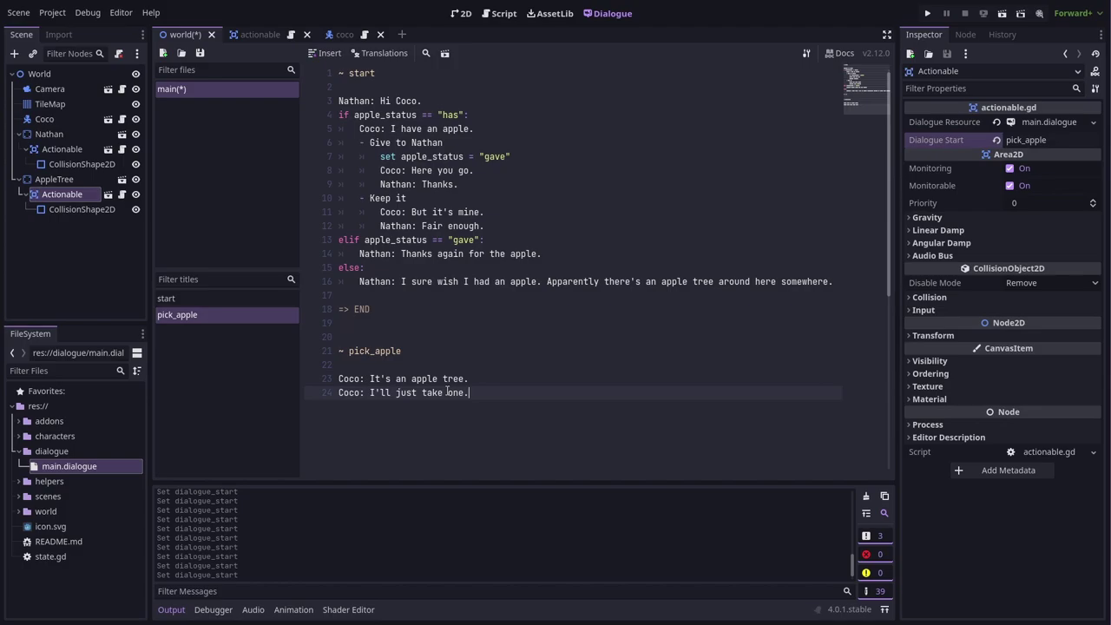
key(Return)
text(set )
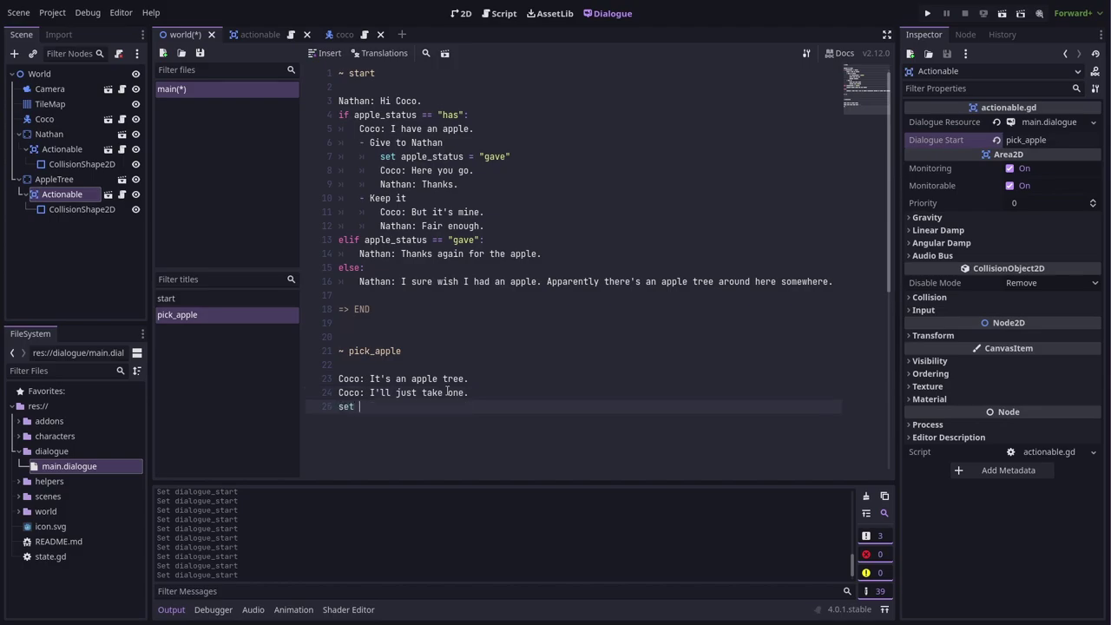
text(apple_status = "has")
key(Return)
key(Return)
text(=> END)
key(ctrl+s)
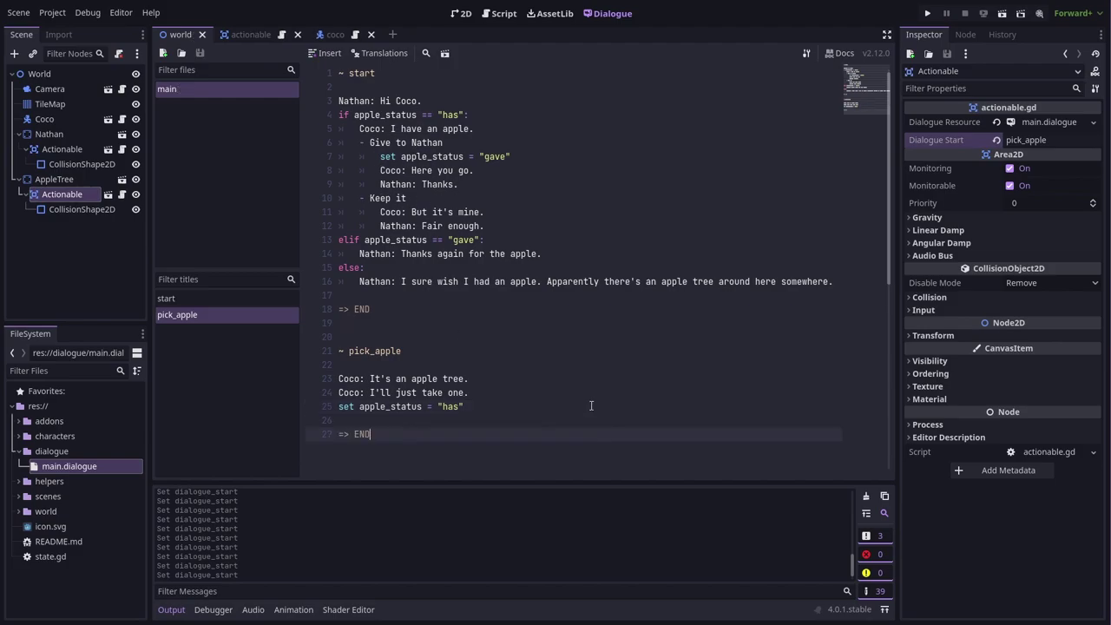
Run the game and have Coco interact with the apple tree to take an apple
click(926, 13)
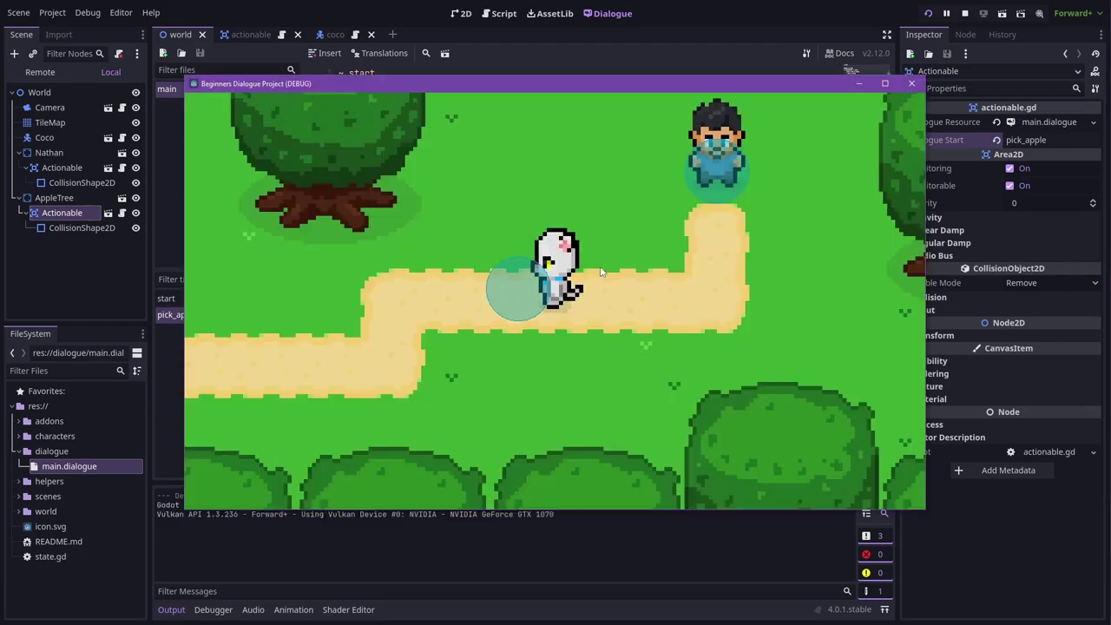
key(Left)
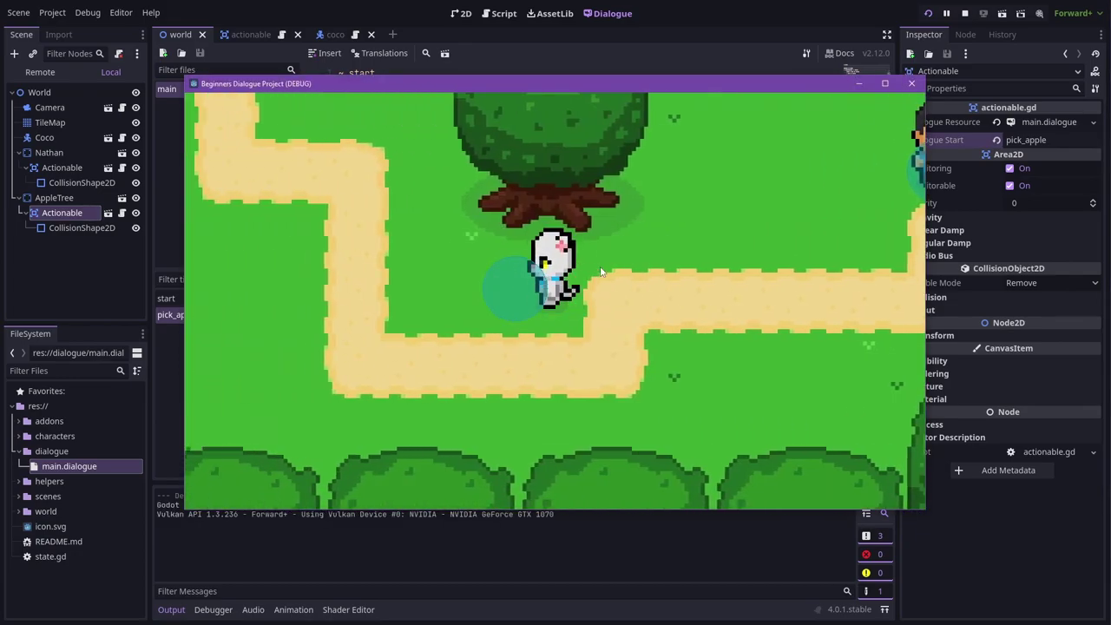
key(Up)
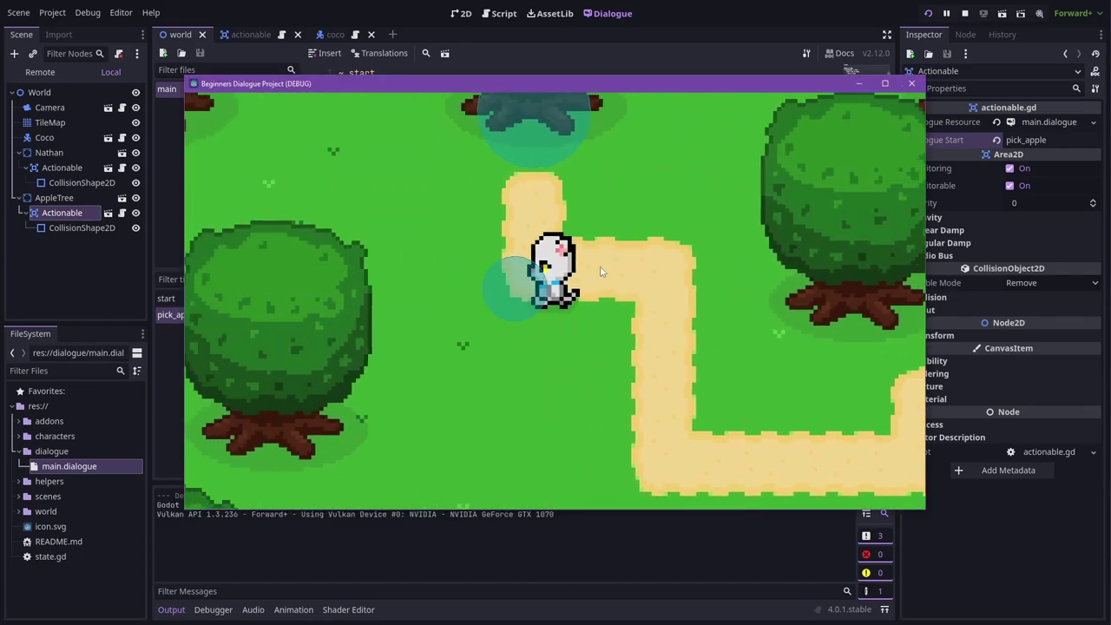
key(space)
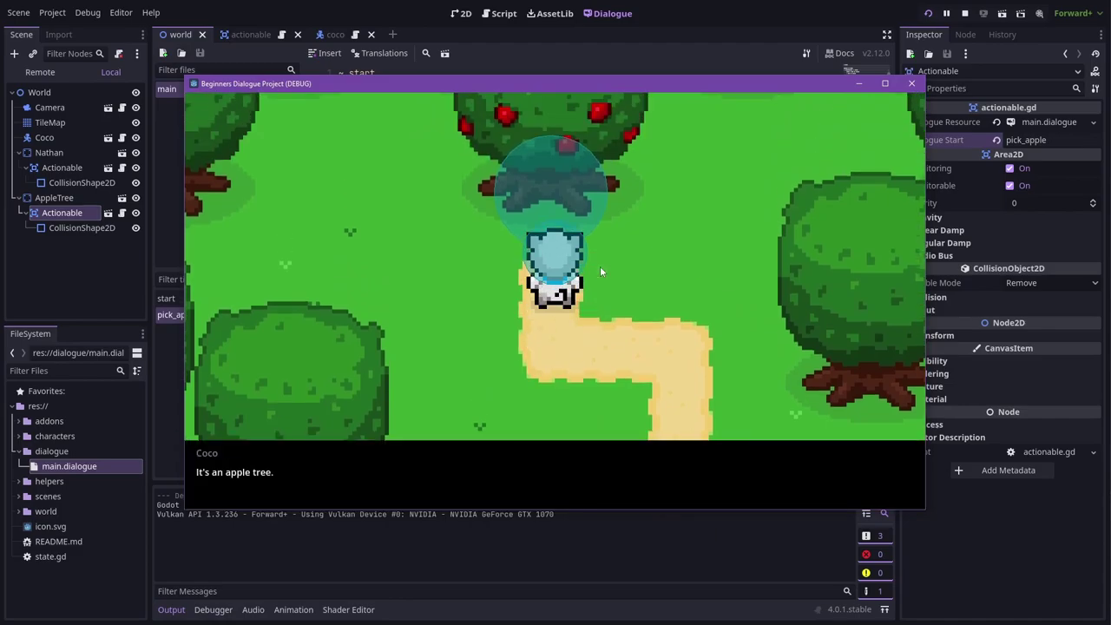
key(space)
key(space)
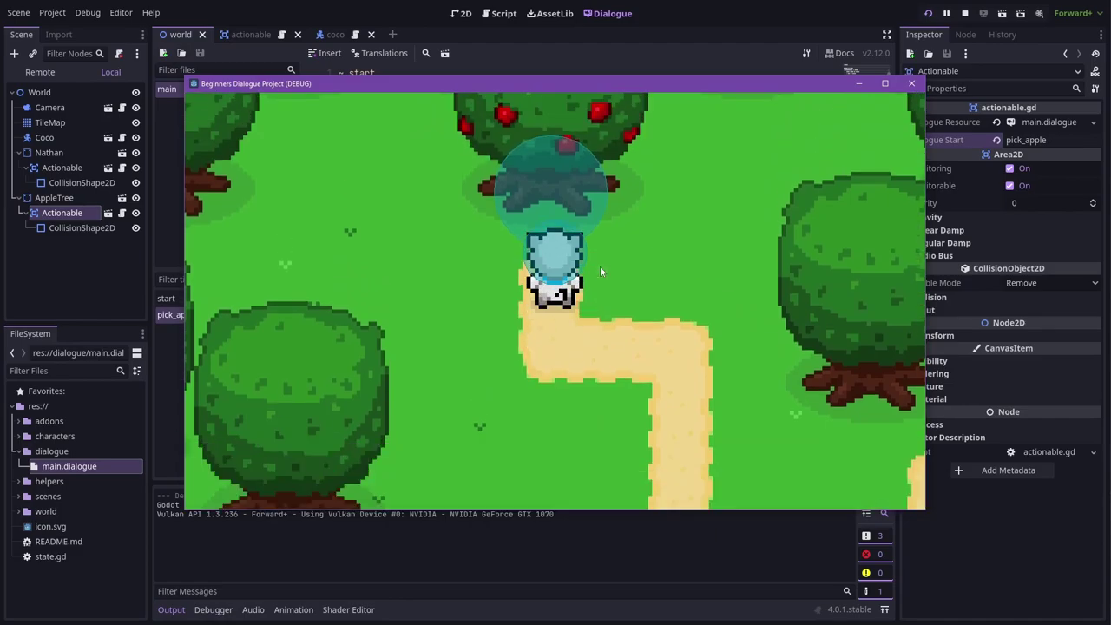
Walk Coco to Nathan and choose the Give to Nathan reply
key(Down)
key(Right)
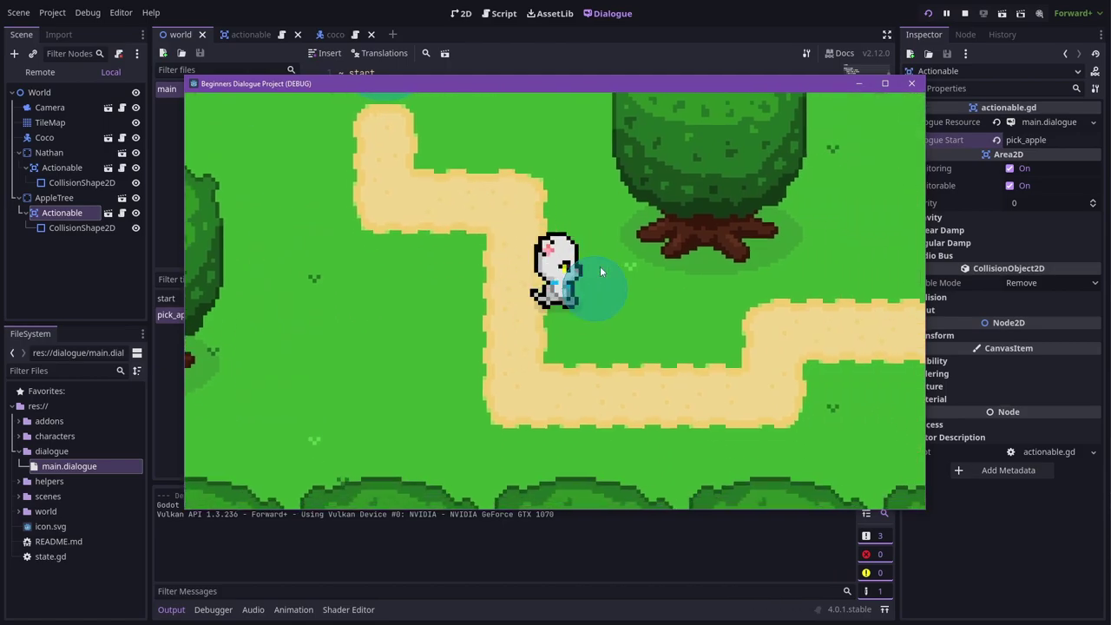
key(Right)
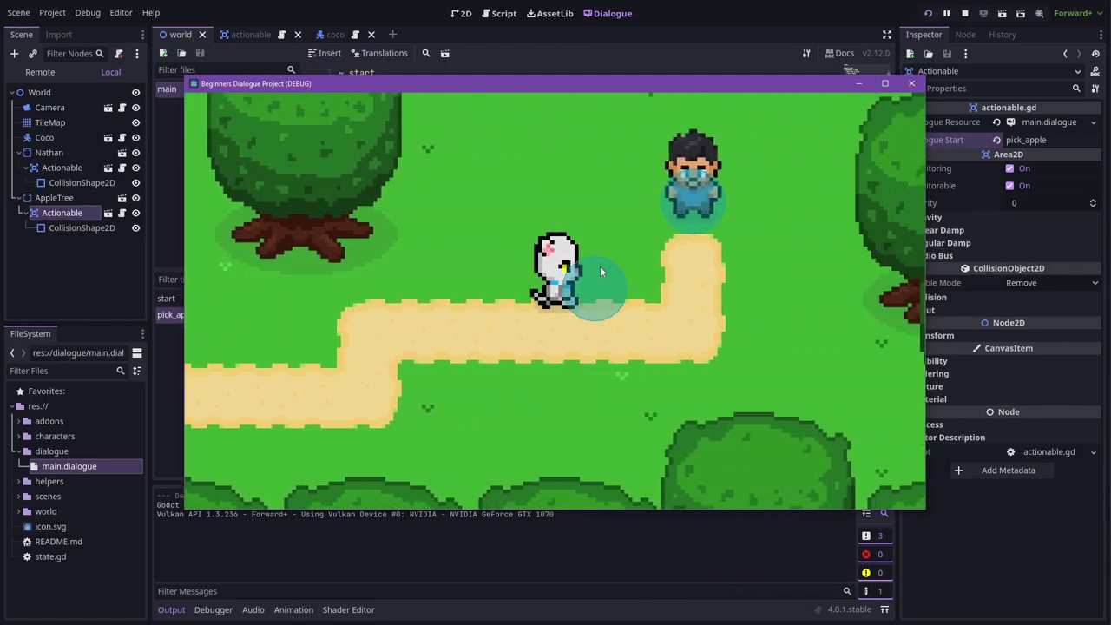
key(Up)
key(space)
key(space)
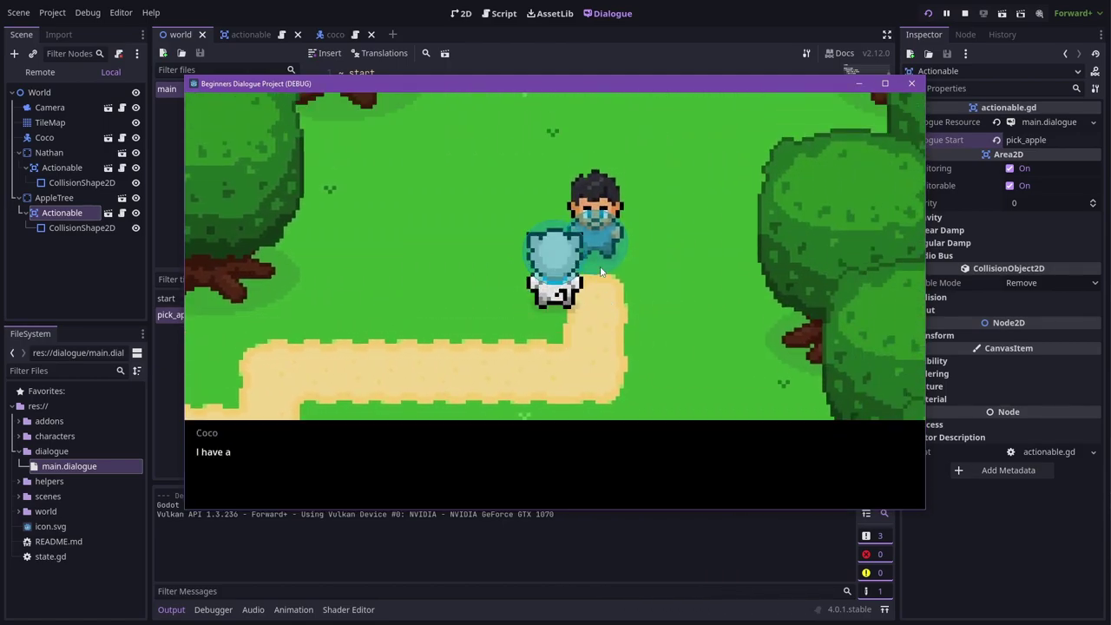
key(Down)
key(Up)
key(Down)
key(Up)
key(space)
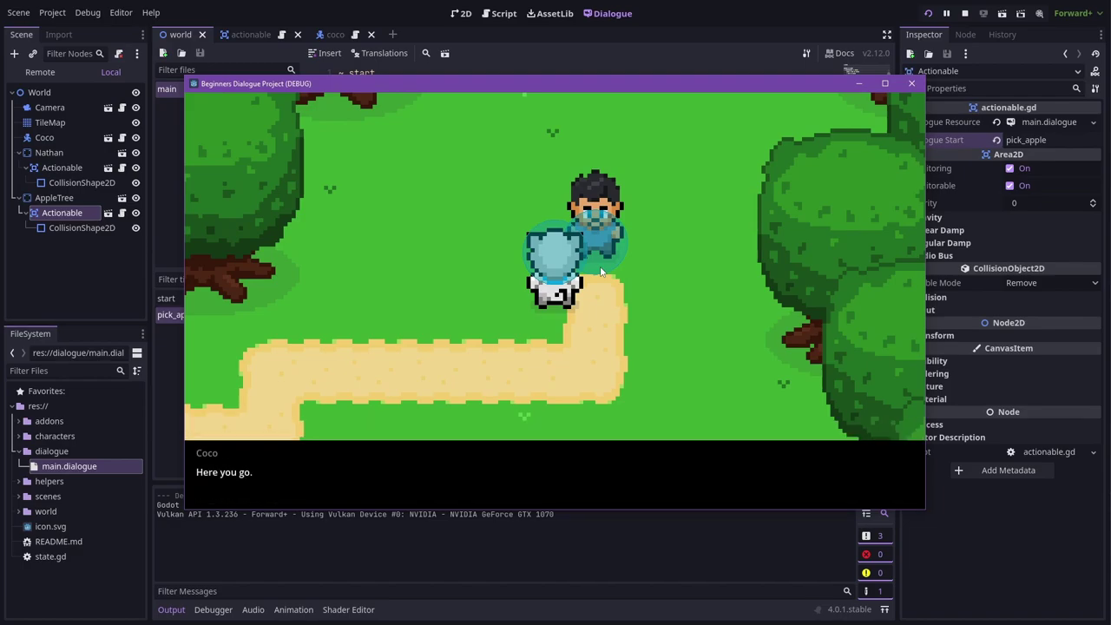
key(space)
key(space)
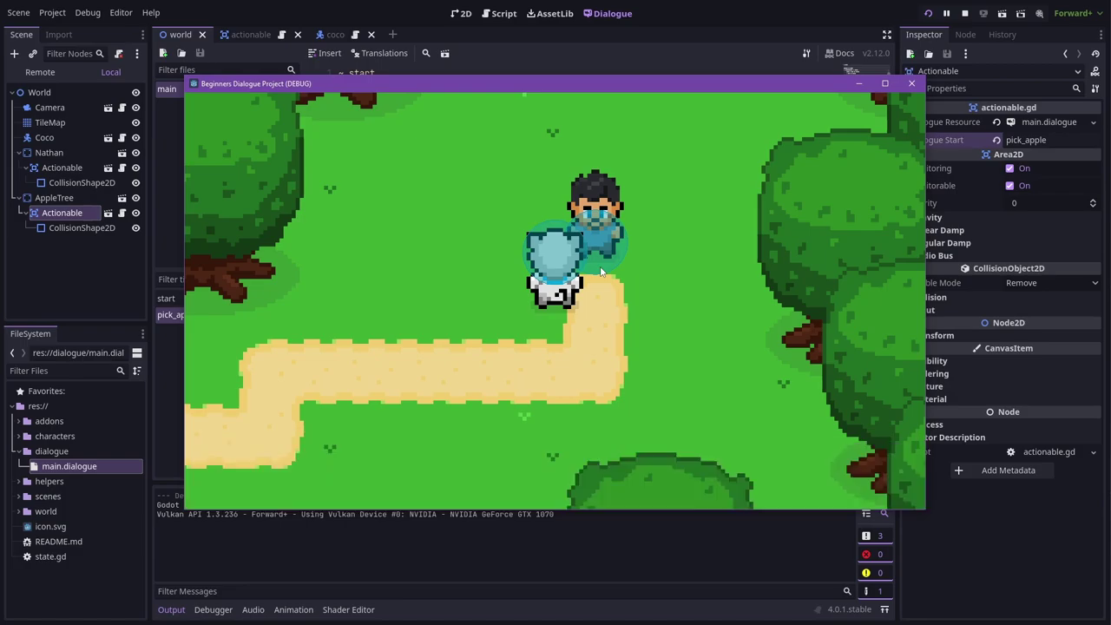
Talk to Nathan again to hear "Thanks again for the apple," then stop the game with F8
key(Down)
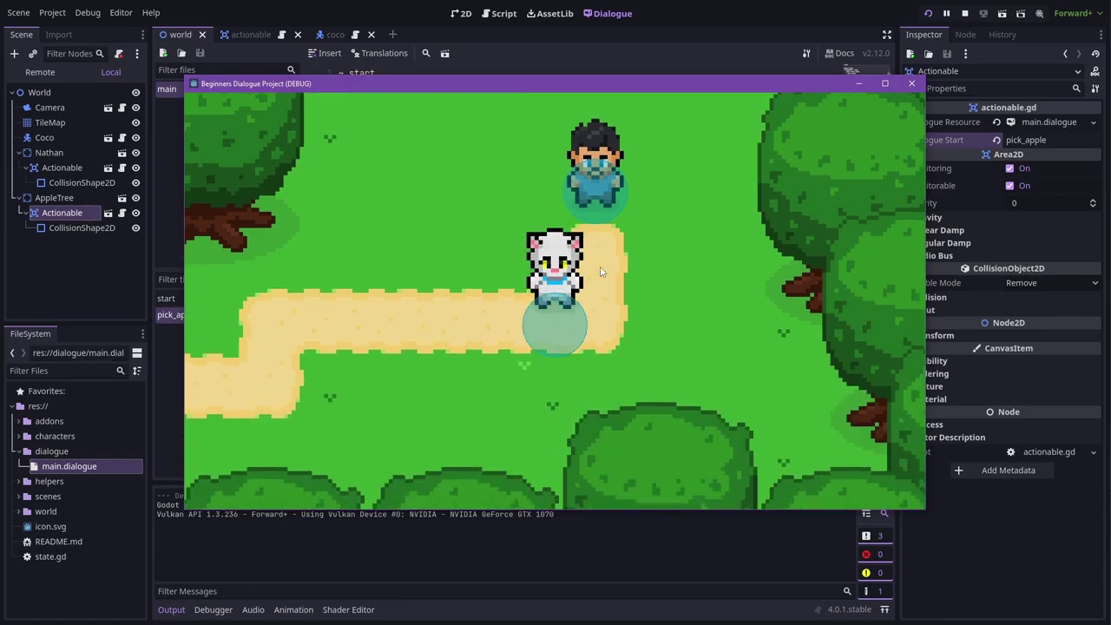
key(Up)
key(Right)
key(space)
key(space)
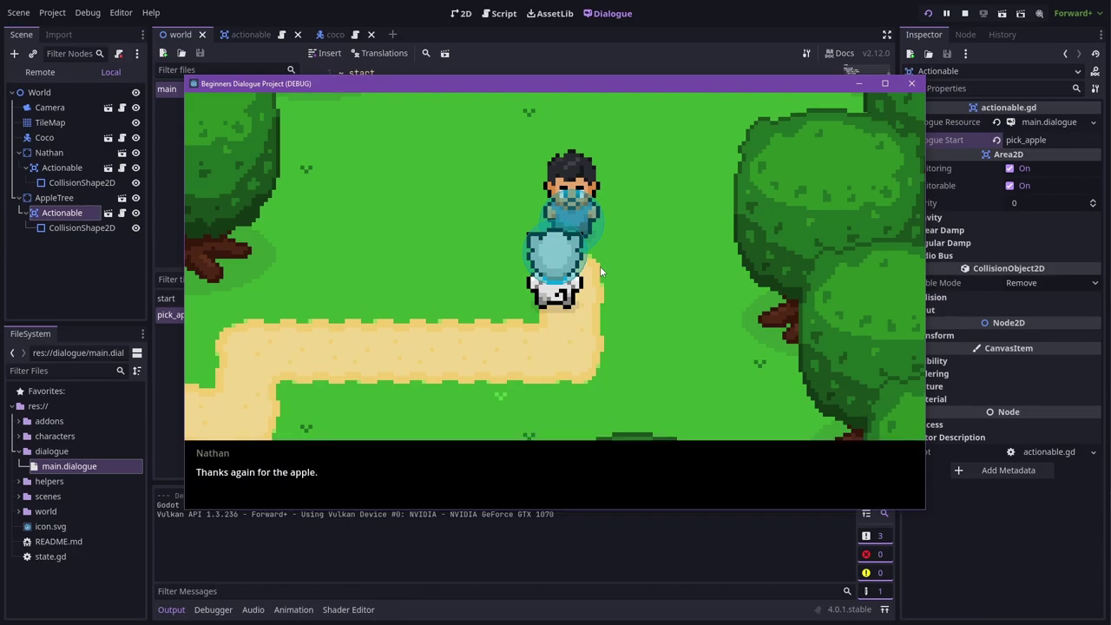
key(F8)
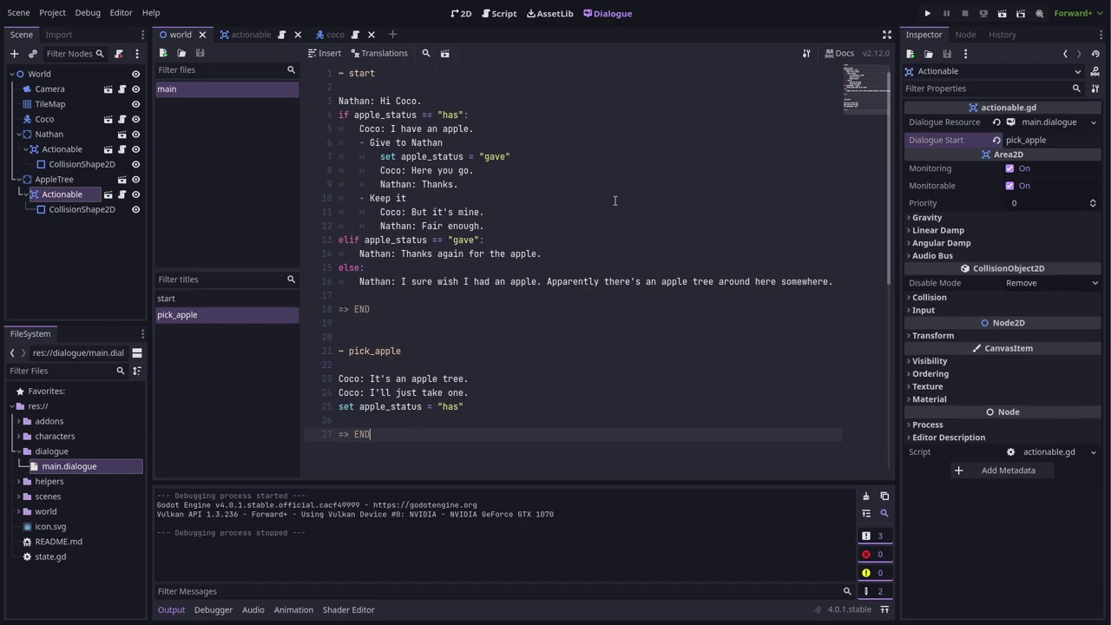
Copy the example dialogue balloon into the dialogue folder via Project > Tools
click(52, 12)
mouse_move(111, 151)
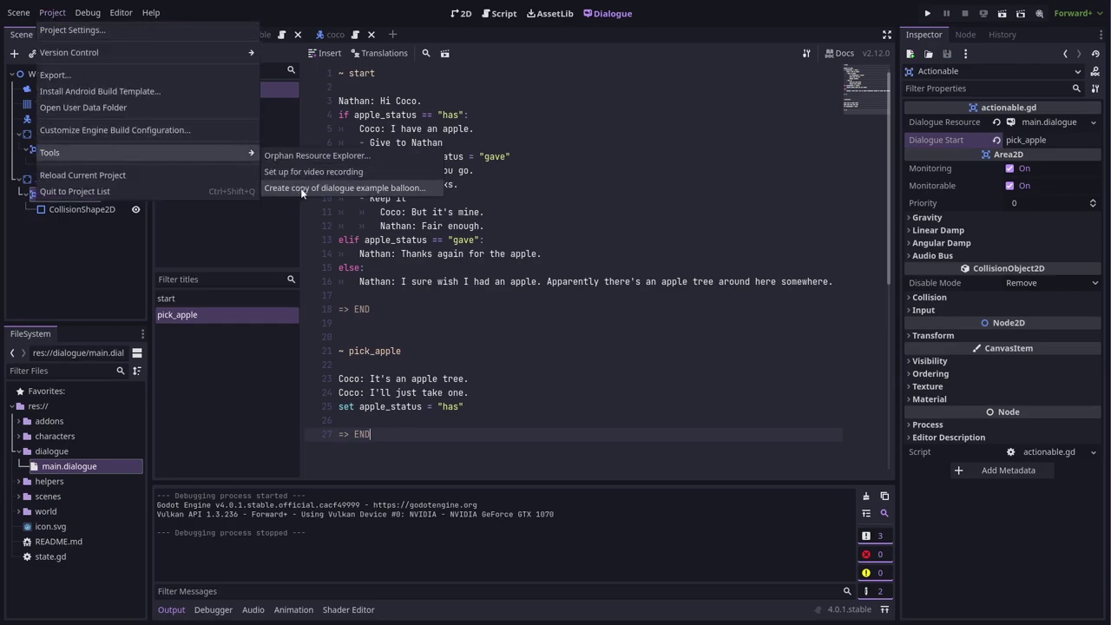
click(300, 187)
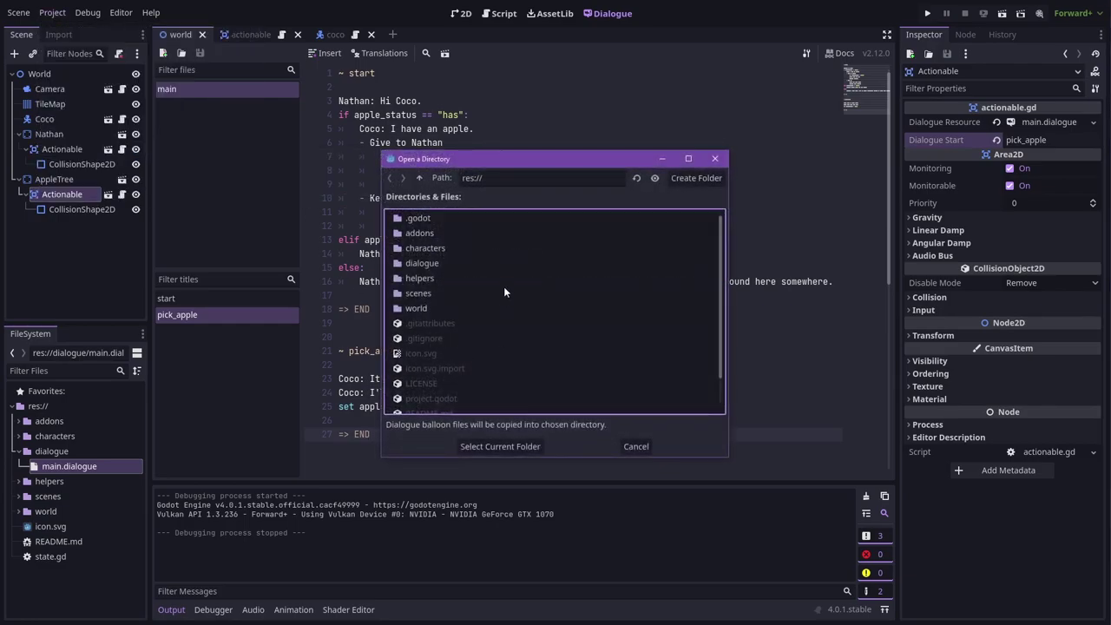
click(416, 263)
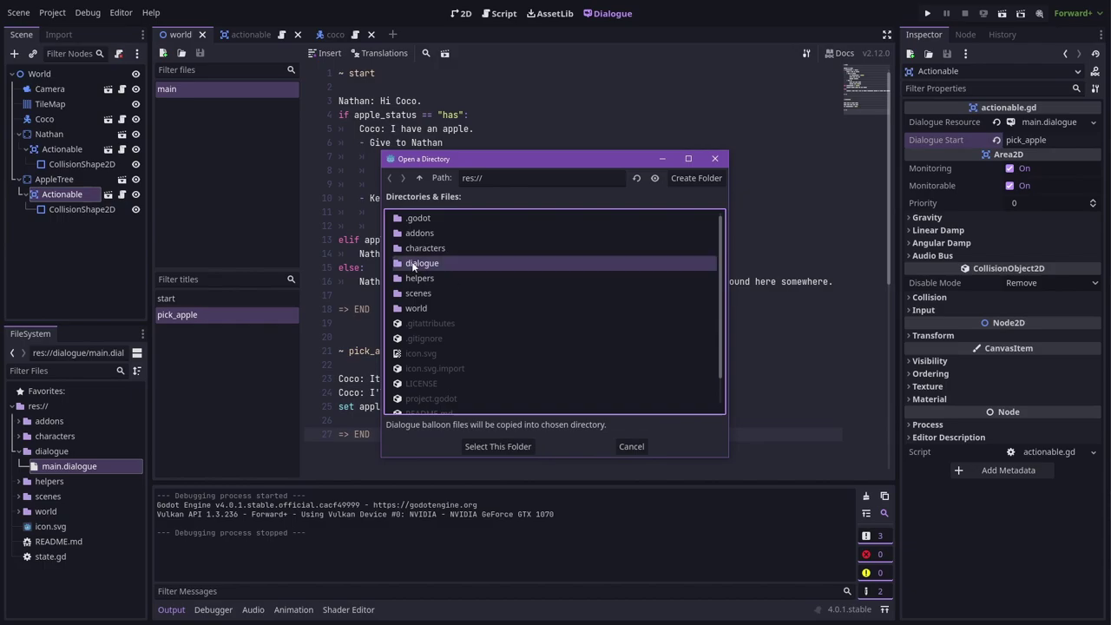
click(486, 446)
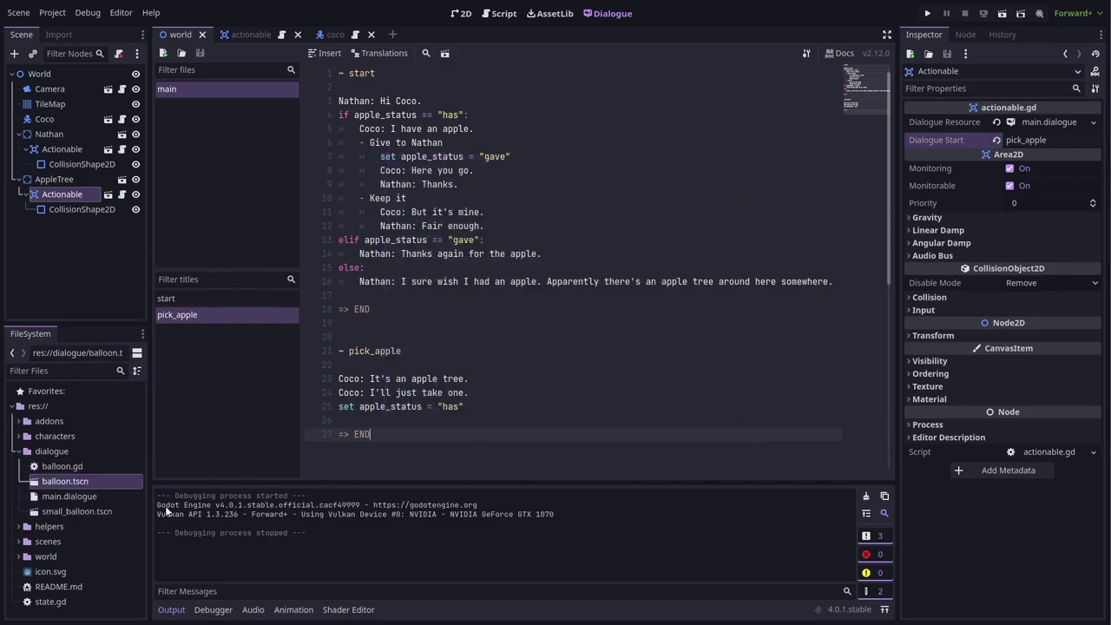
Open balloon.tscn and set the three labels' Normal font size override to 26
double_click(74, 482)
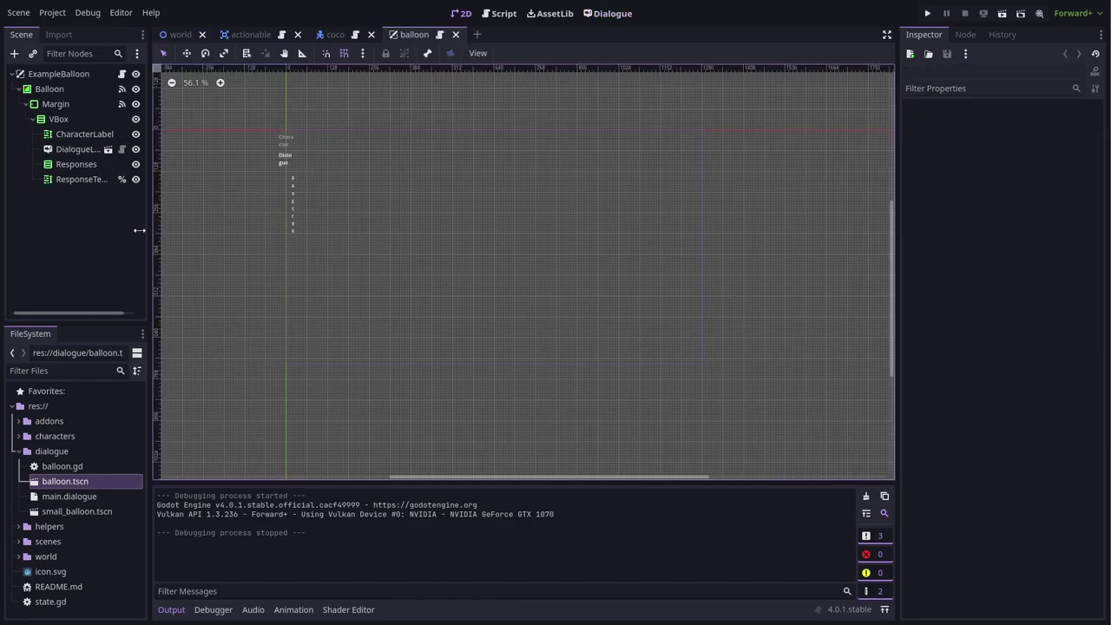
click(66, 134)
ctrl+click(77, 150)
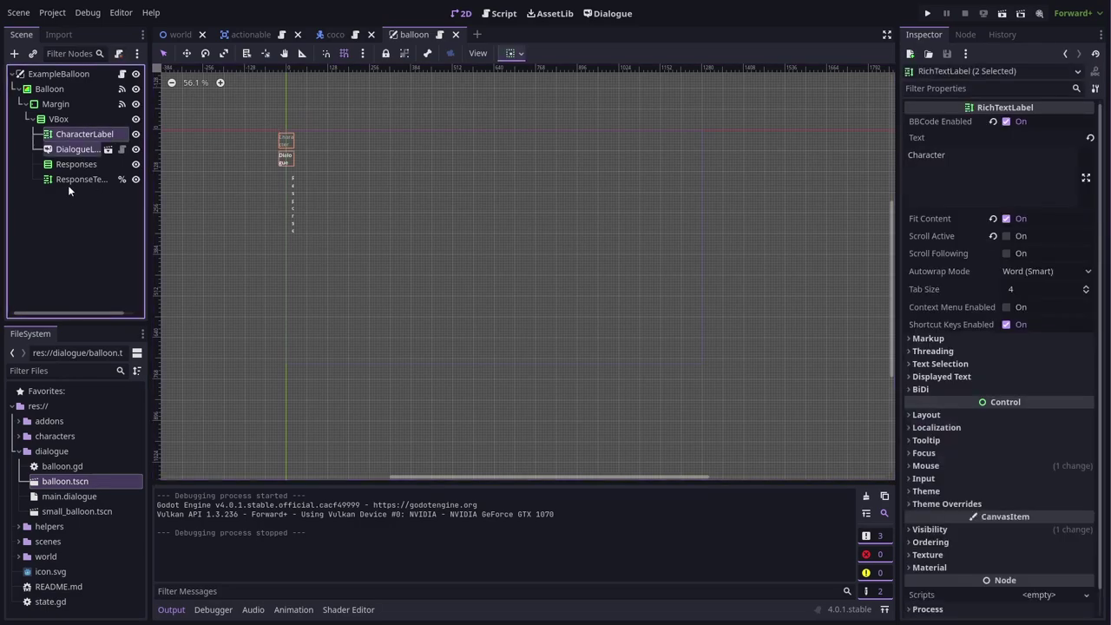
ctrl+click(73, 179)
click(953, 505)
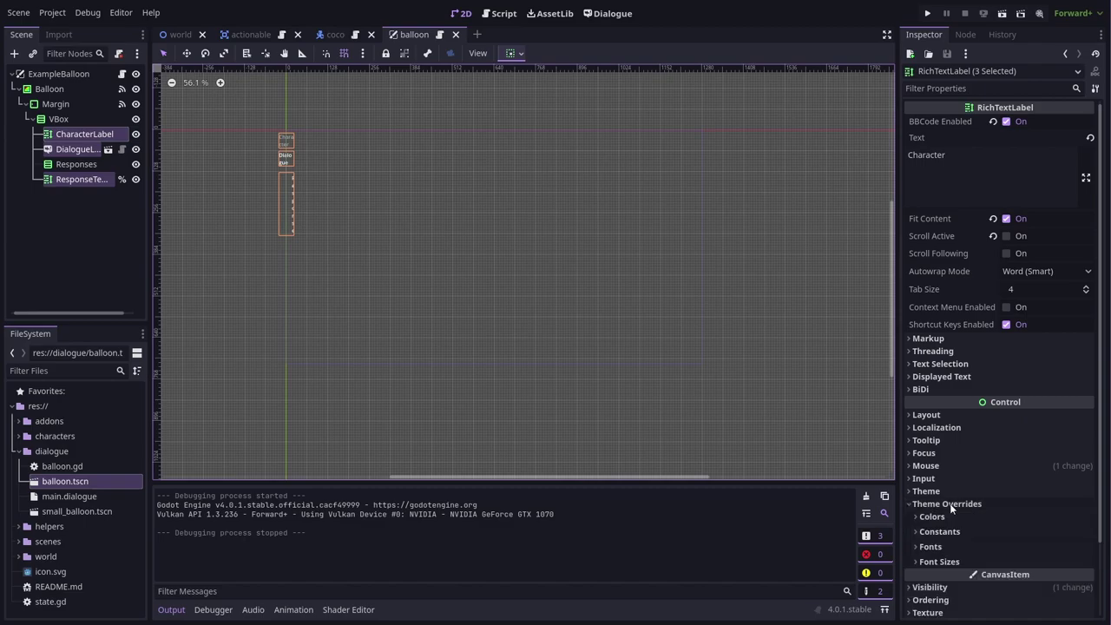
click(948, 562)
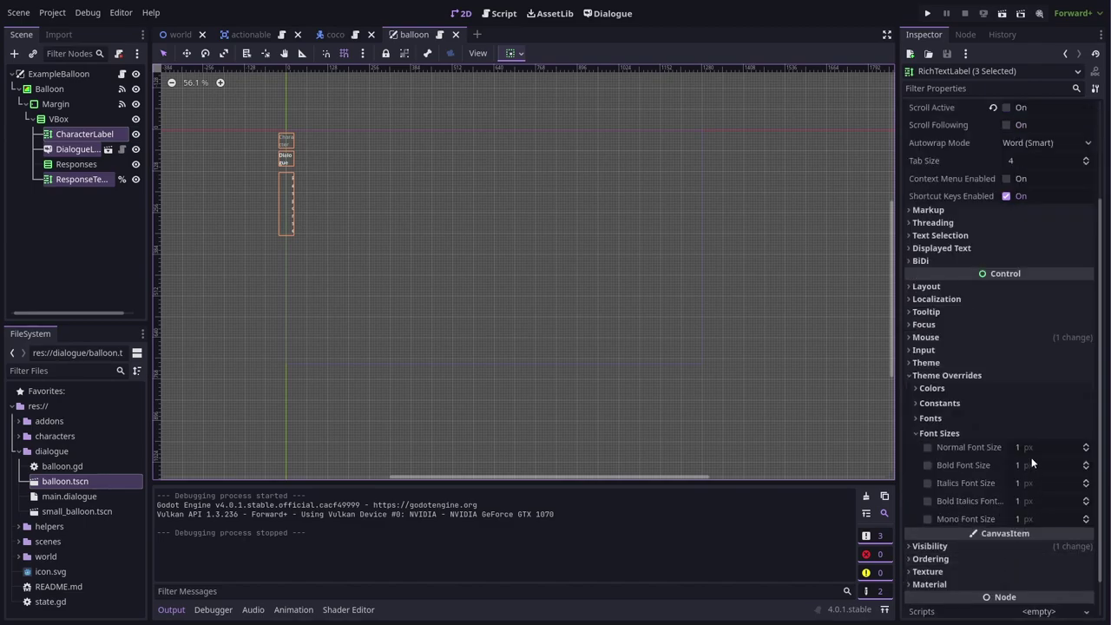
click(1048, 447)
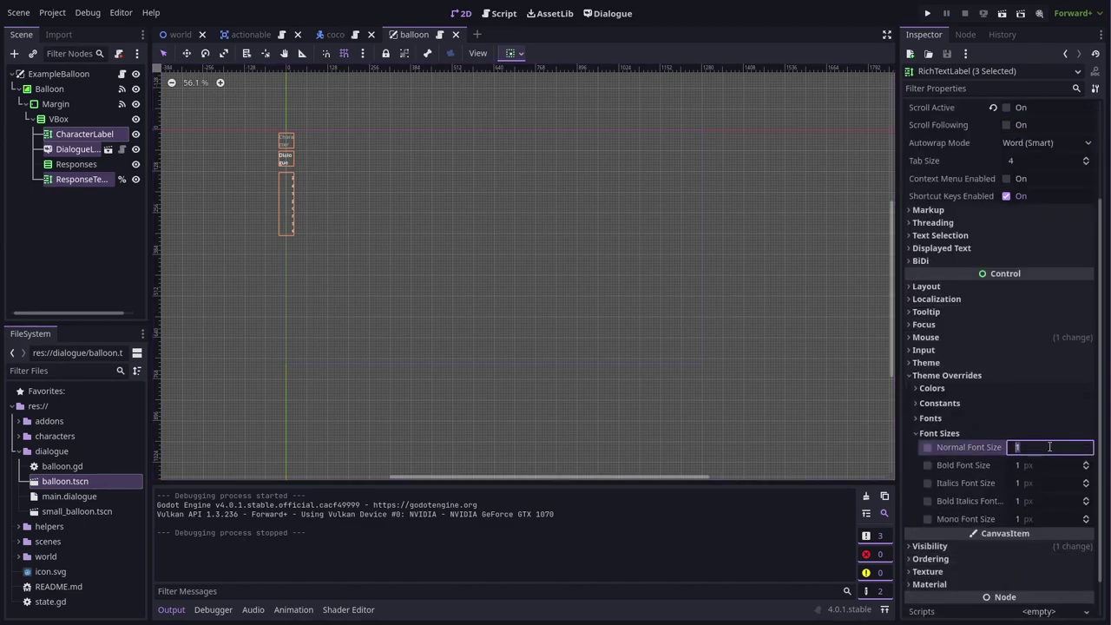
text(26)
key(Return)
Set the Margin node's custom minimum height to 250 and save the balloon scene
click(831, 220)
click(1021, 194)
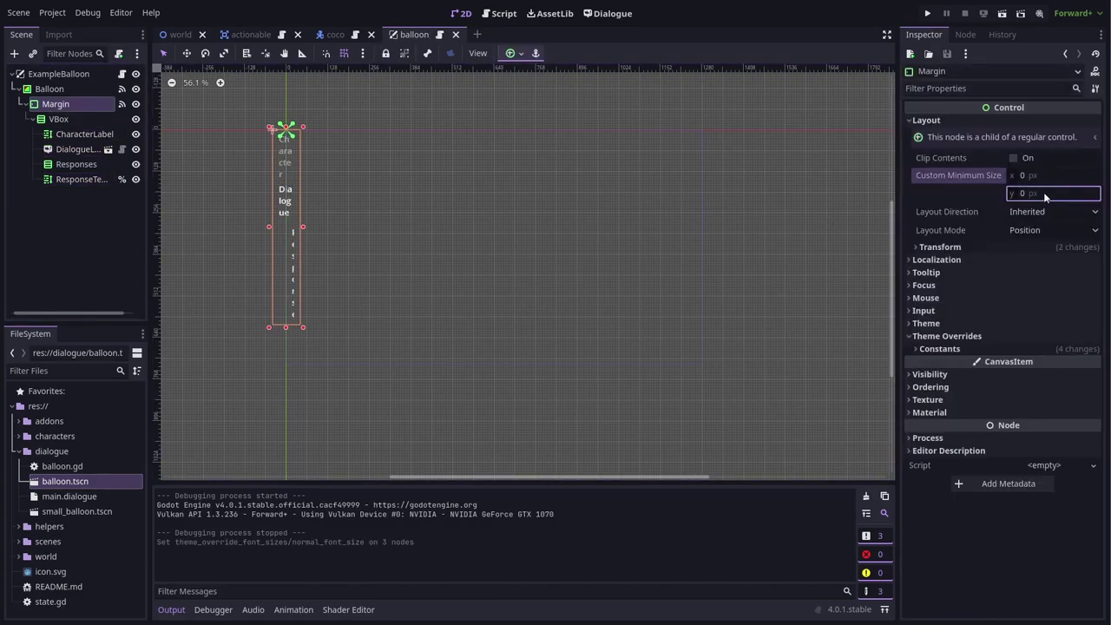
text(250)
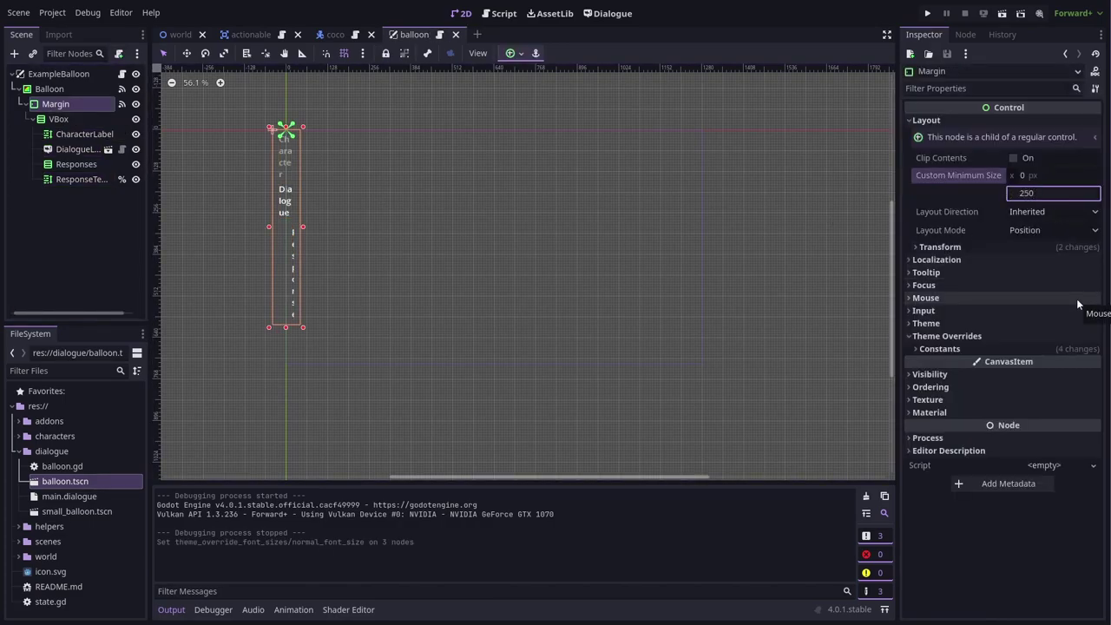
key(Return)
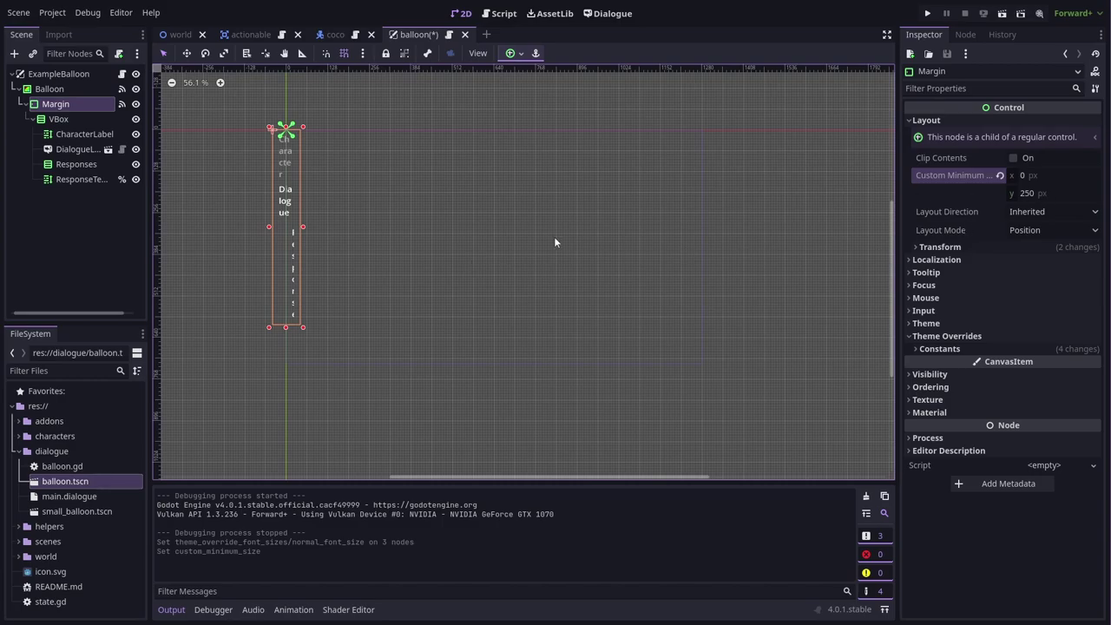
key(ctrl+s)
Add const Balloon = preload("res://dialogue/balloon.tscn") at the top of actionable.gd
click(499, 13)
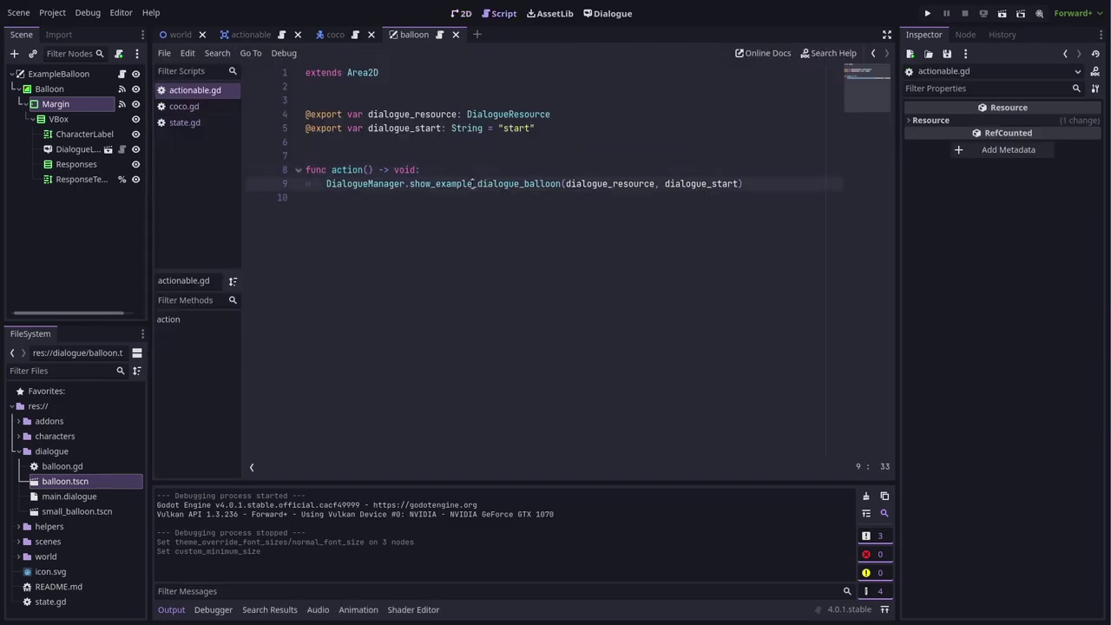
click(579, 184)
click(341, 89)
key(Return)
key(Return)
key(Return)
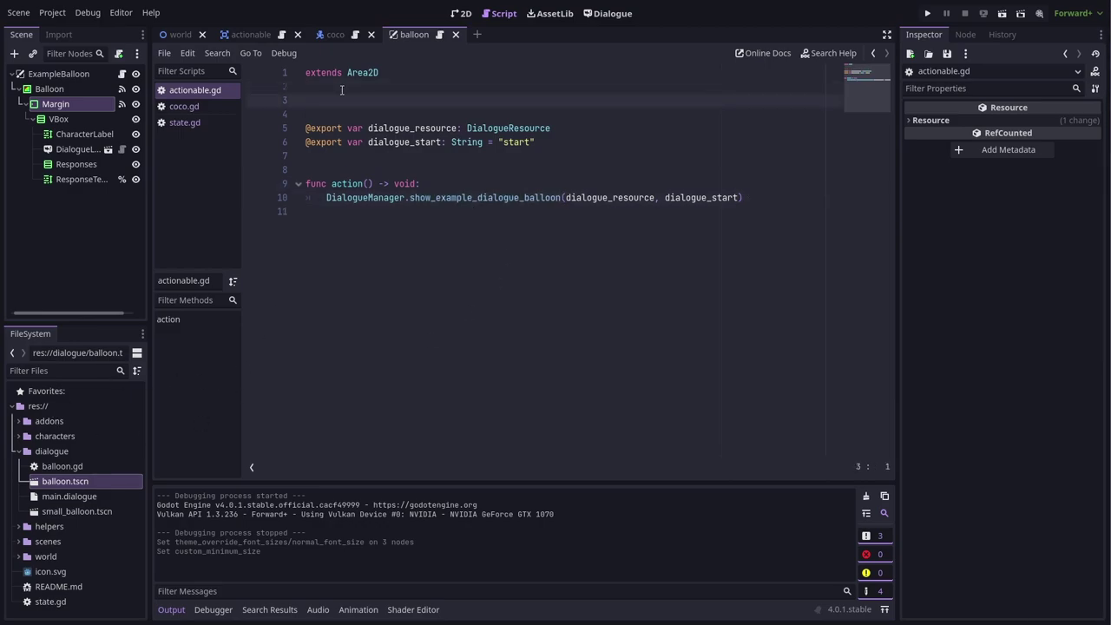
key(Up)
text(const Balloon = preload("res://dialogue/ball)
key(Return)
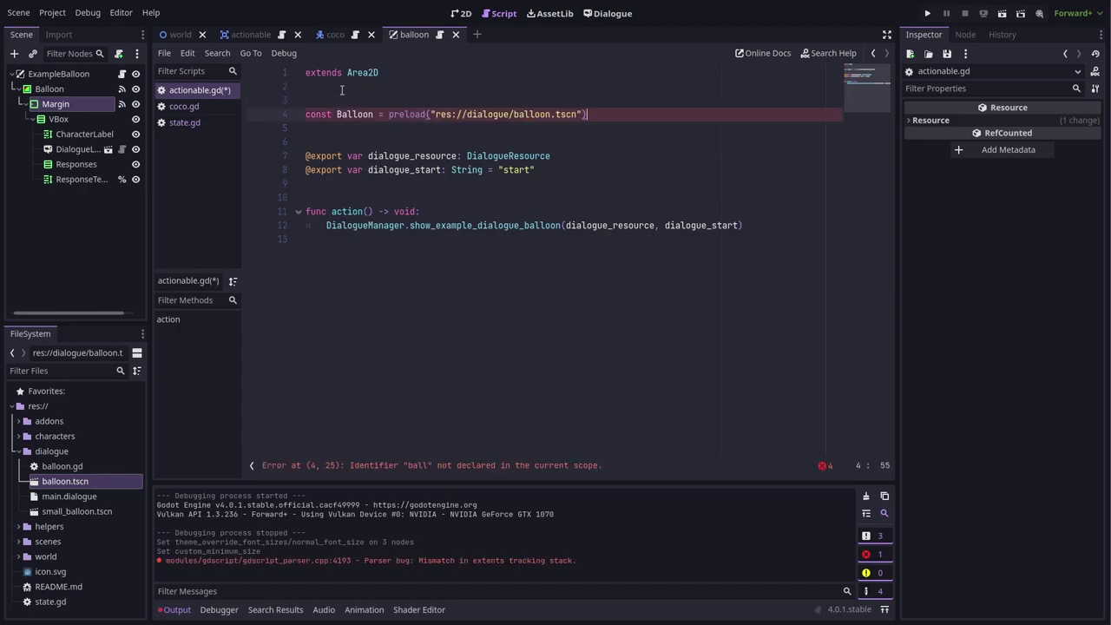
Replace the show_example call with balloon instantiate, add_child and start lines, then save
click(325, 226)
key(shift+End)
text(var balloon: Node = Balloon.instantiate() 	get_tree().current_scene.add_child(balloon) 	balloon.start(dialogue_resource, dialogue_start))
key(Up)
key(Up)
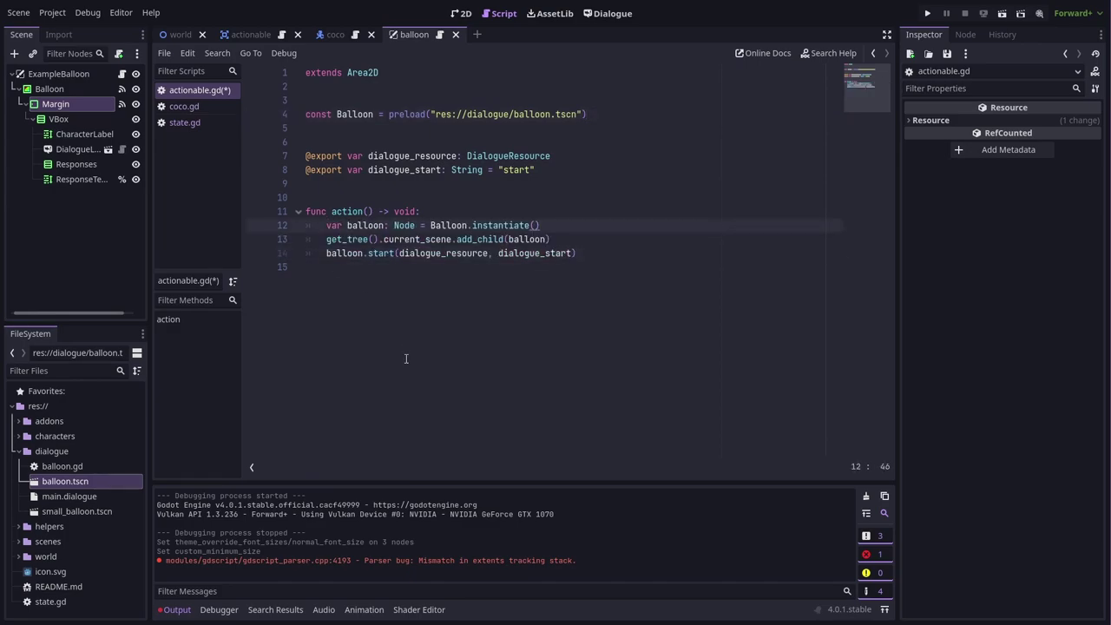
key(Down)
key(Down)
key(ctrl+s)
Run the game and talk to Nathan, advancing his lines in the new balloon
click(926, 14)
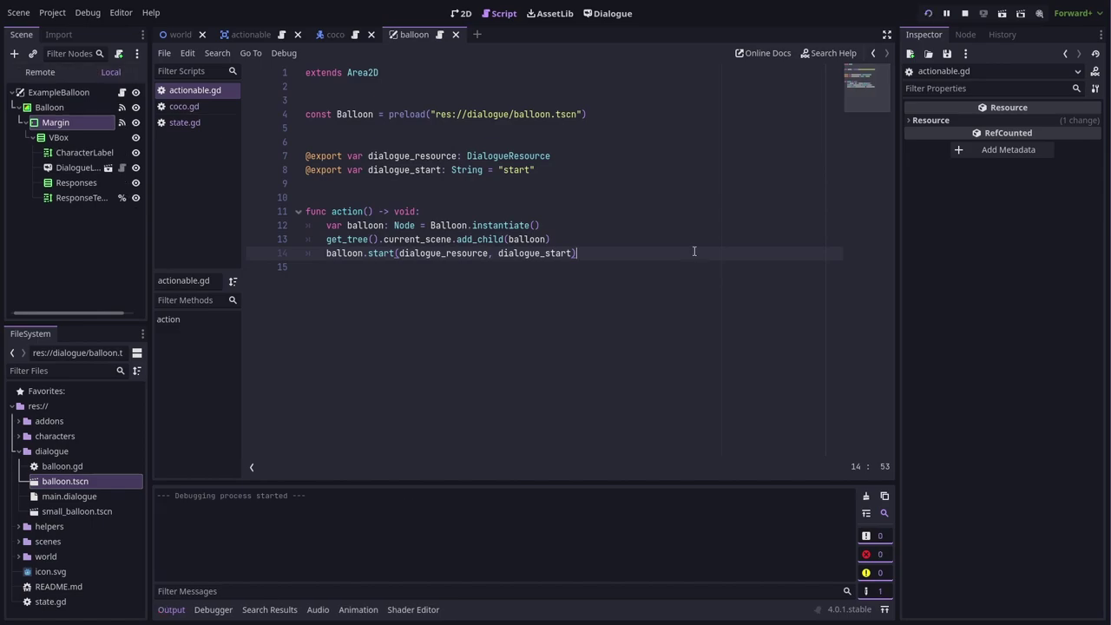
key(Right)
key(Up)
key(space)
key(space)
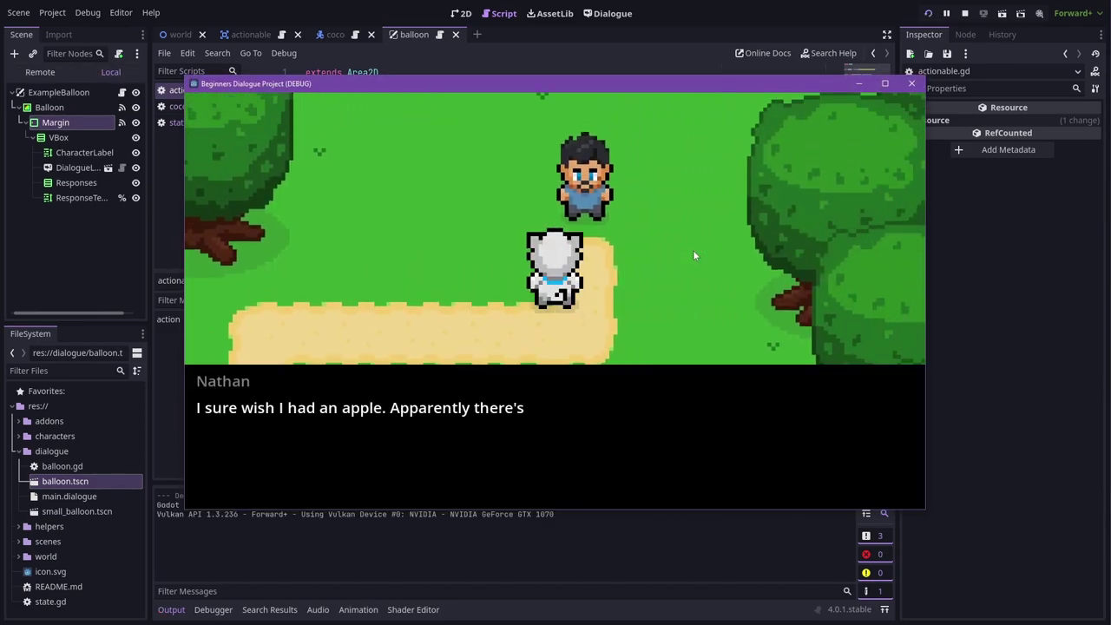
key(space)
Walk Coco to the apple tree and read its dialogue in the larger balloon
key(Down)
key(Left)
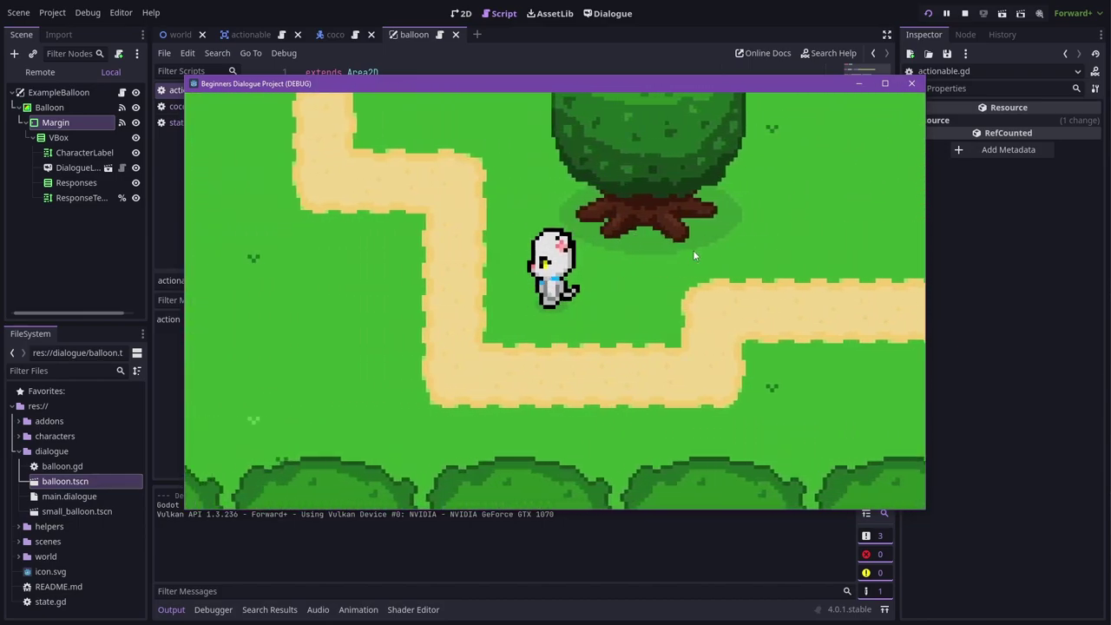
key(Up)
key(Left)
key(Up)
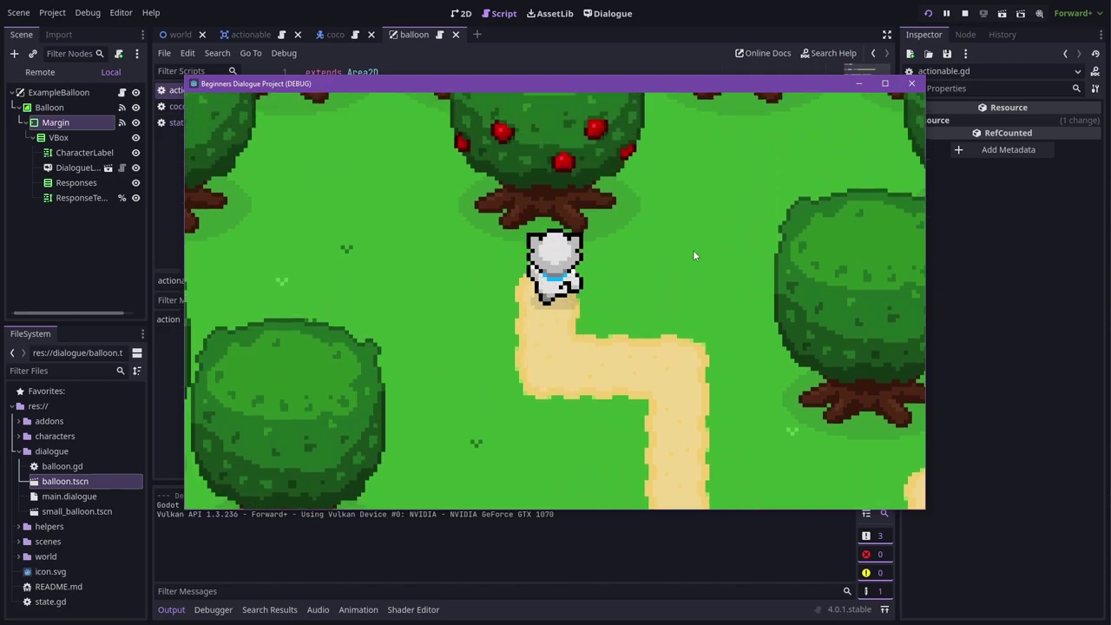
key(space)
key(space)
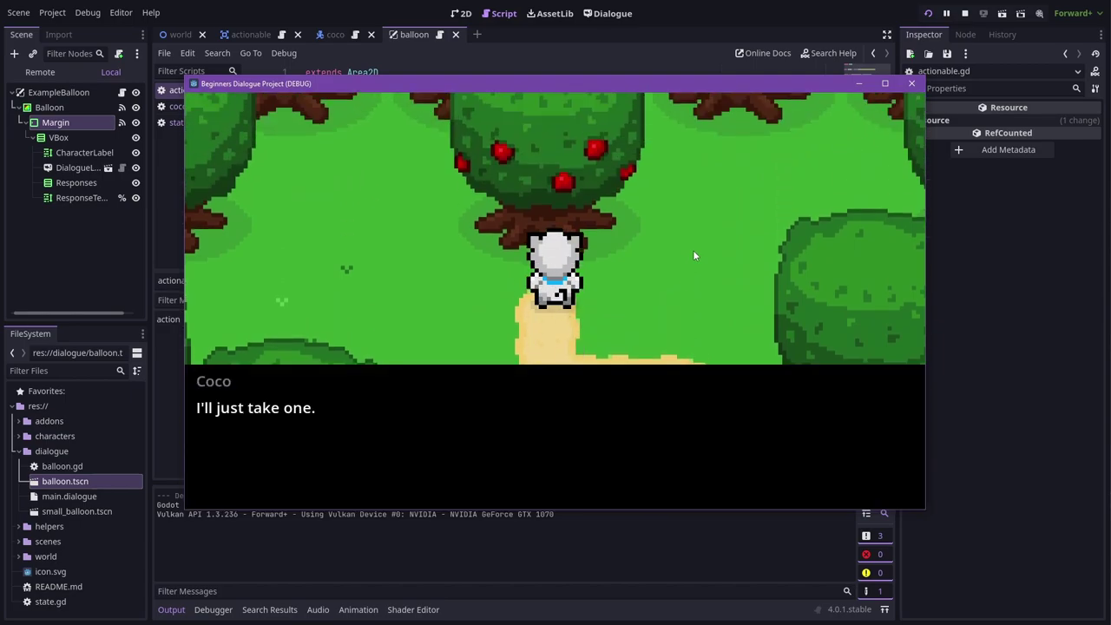
key(space)
key(Down)
Walk back to Nathan, talk through to the apple choice, then step away
key(Right)
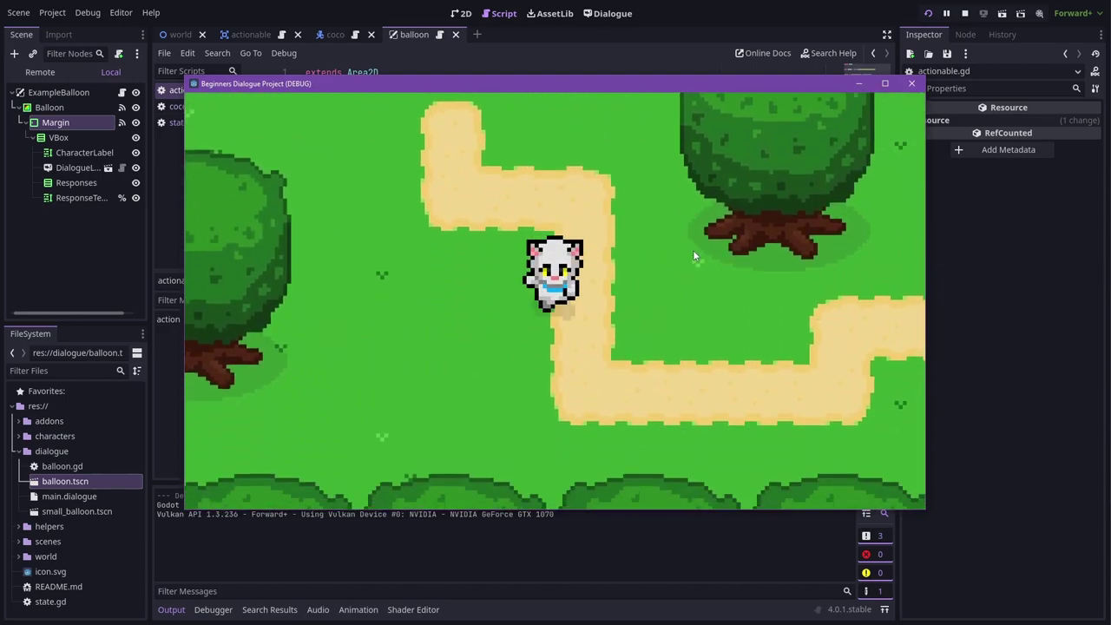
key(Down)
key(Right)
key(Up)
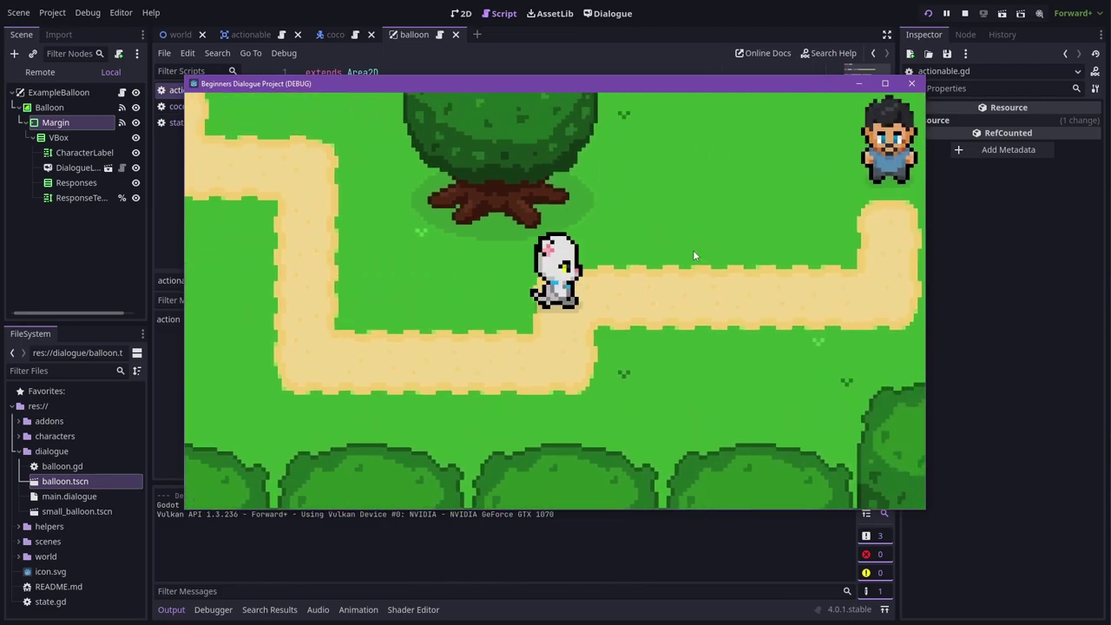
key(Right)
key(Up)
key(space)
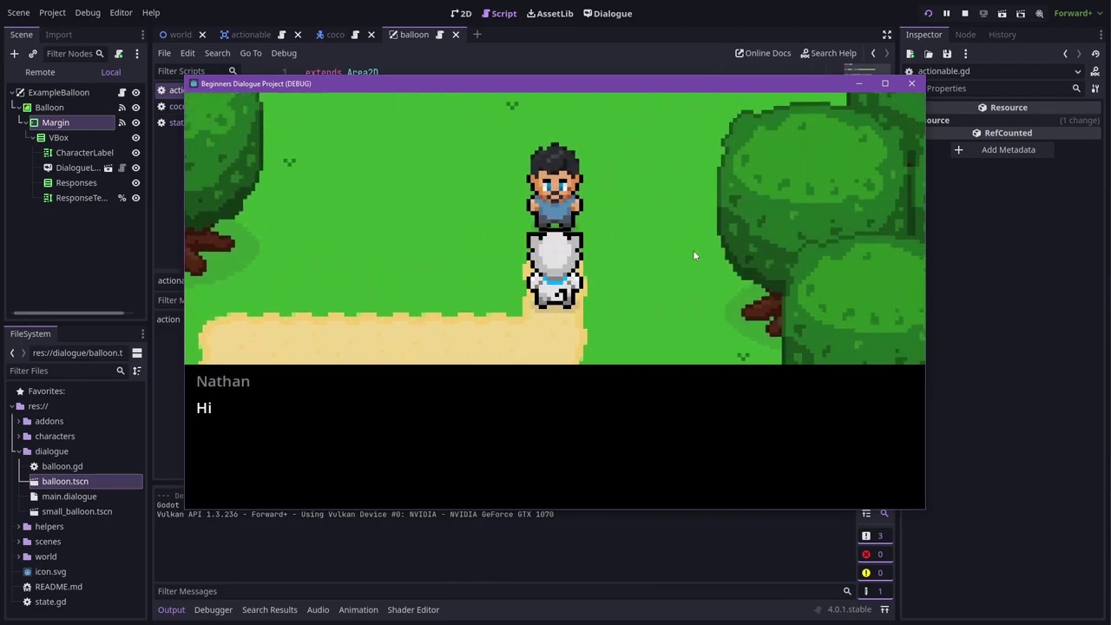
key(space)
key(space)
key(space)
key(space)
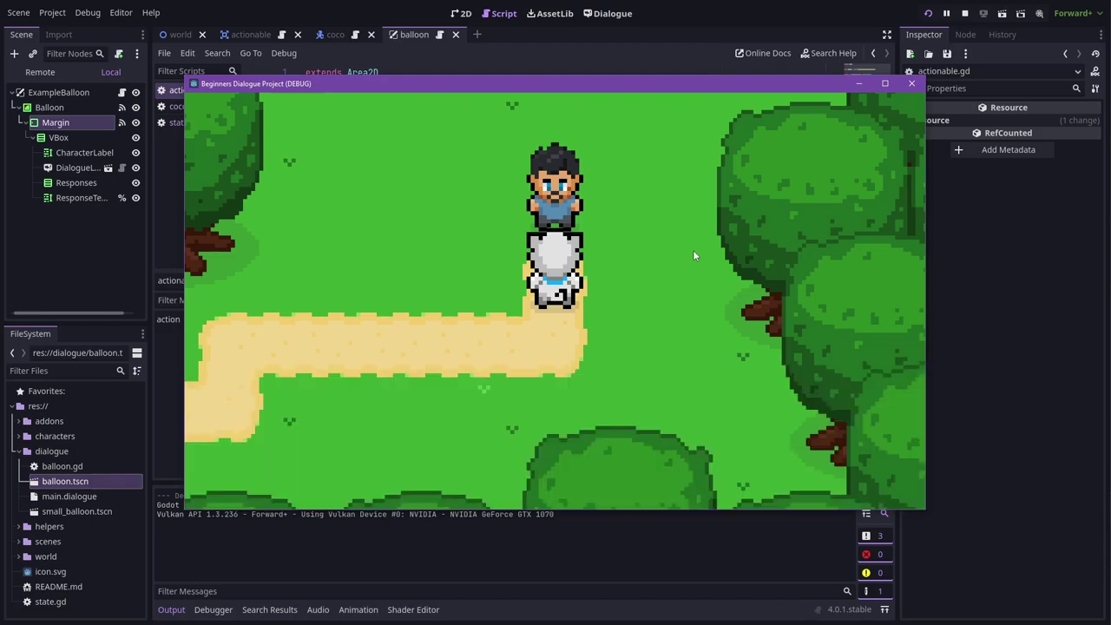
key(Down)
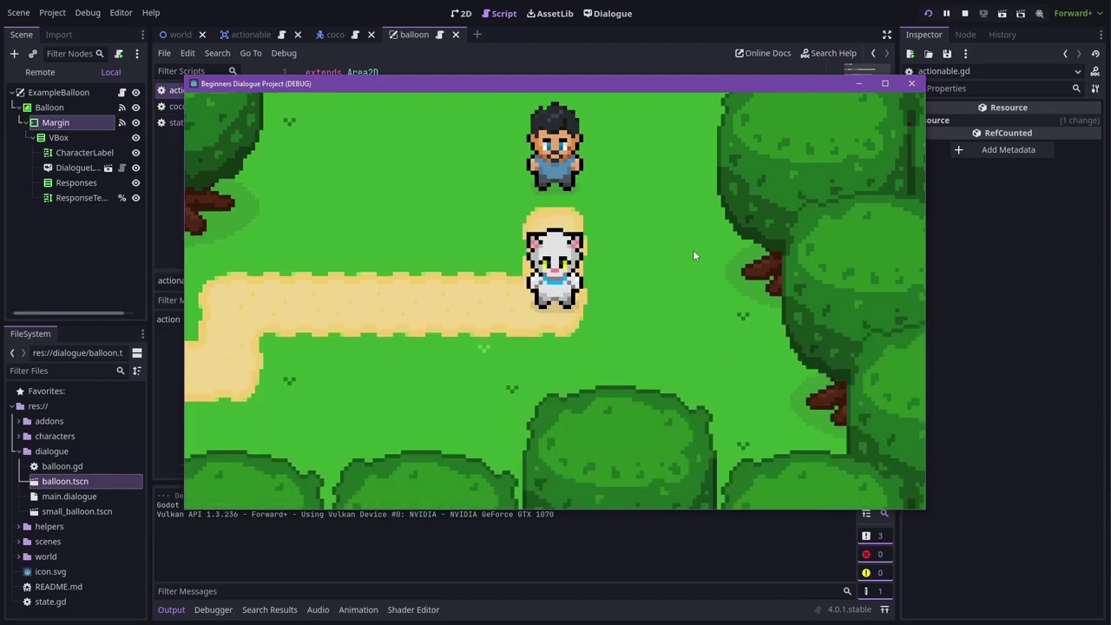